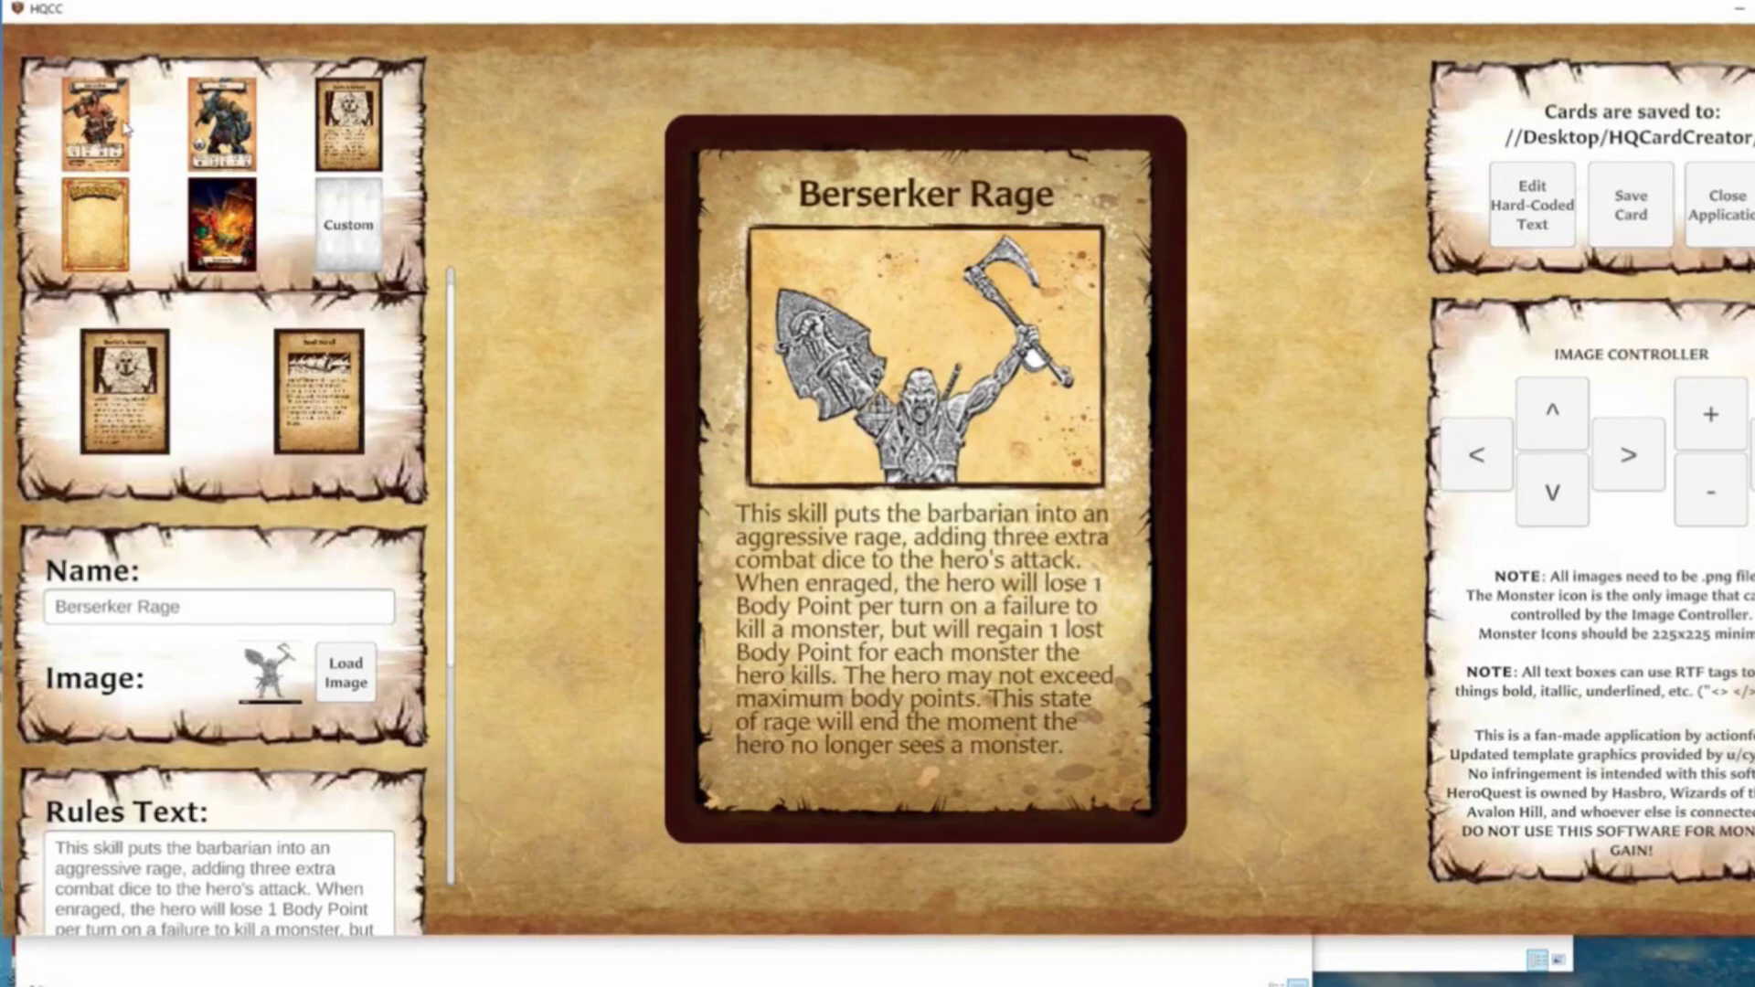
# - Switch from the Berserker Rage skill card to the blank hero card template
pyautogui.click(111, 129)
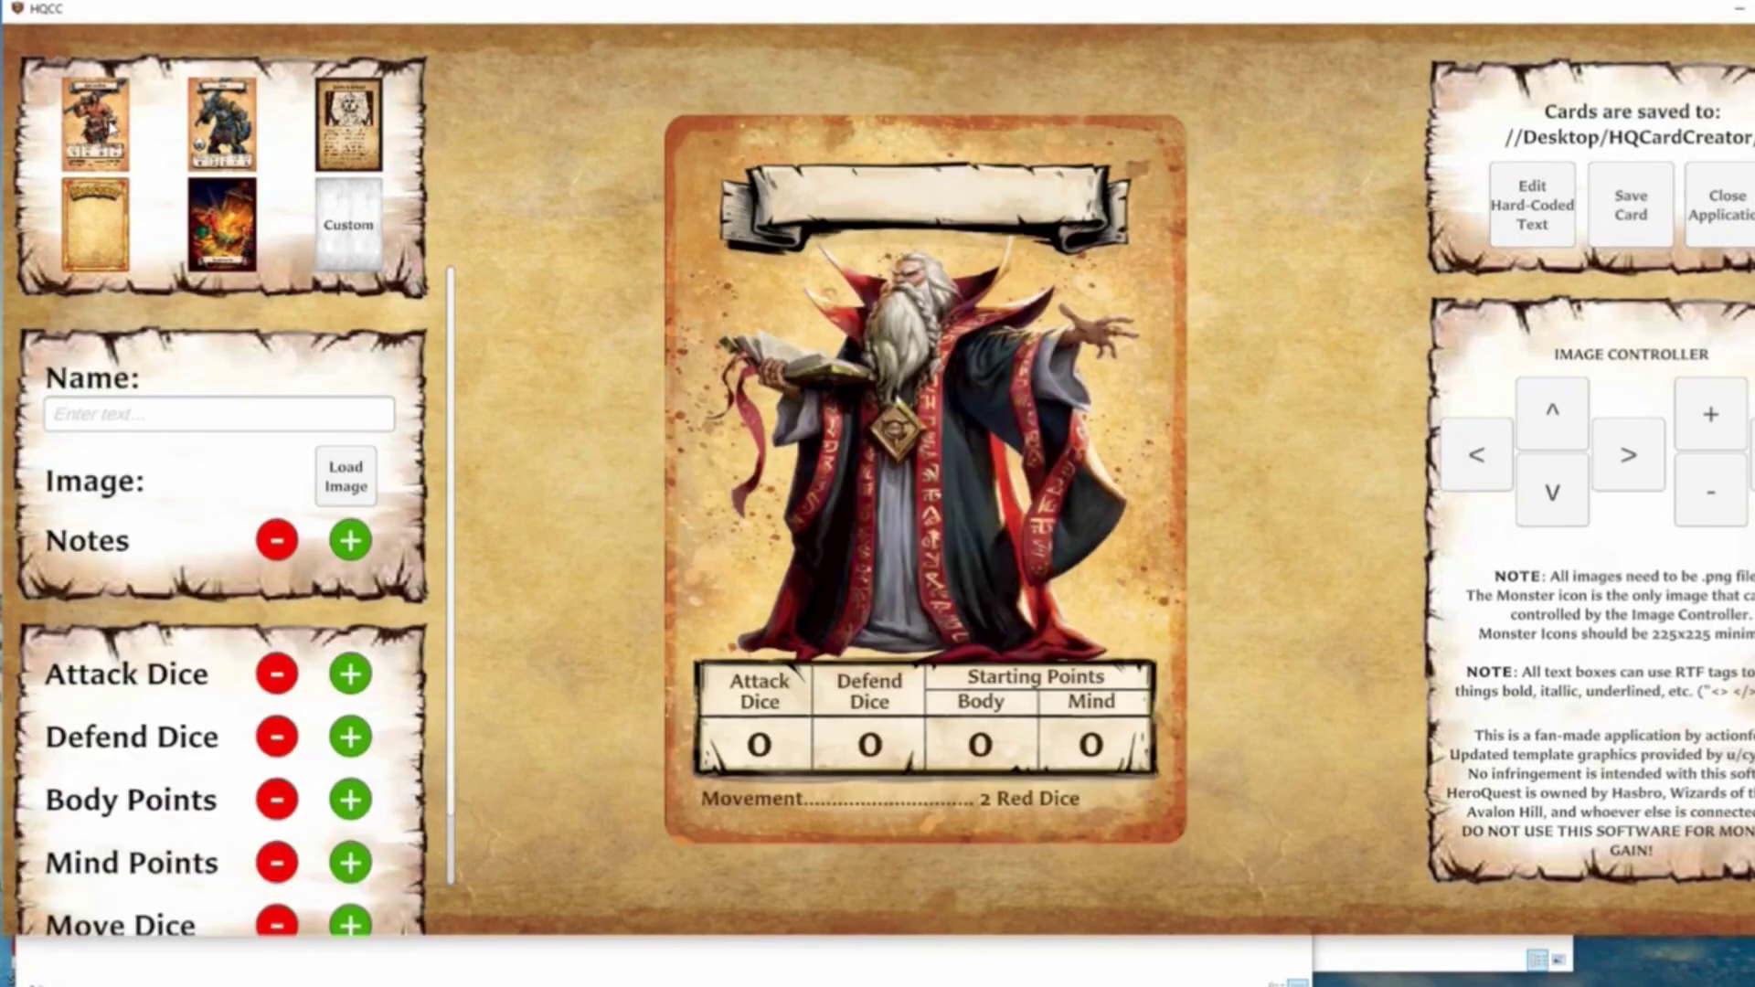
# - Enter 'Boss' as the hero card's name
pyautogui.click(146, 413)
pyautogui.write('Boss')
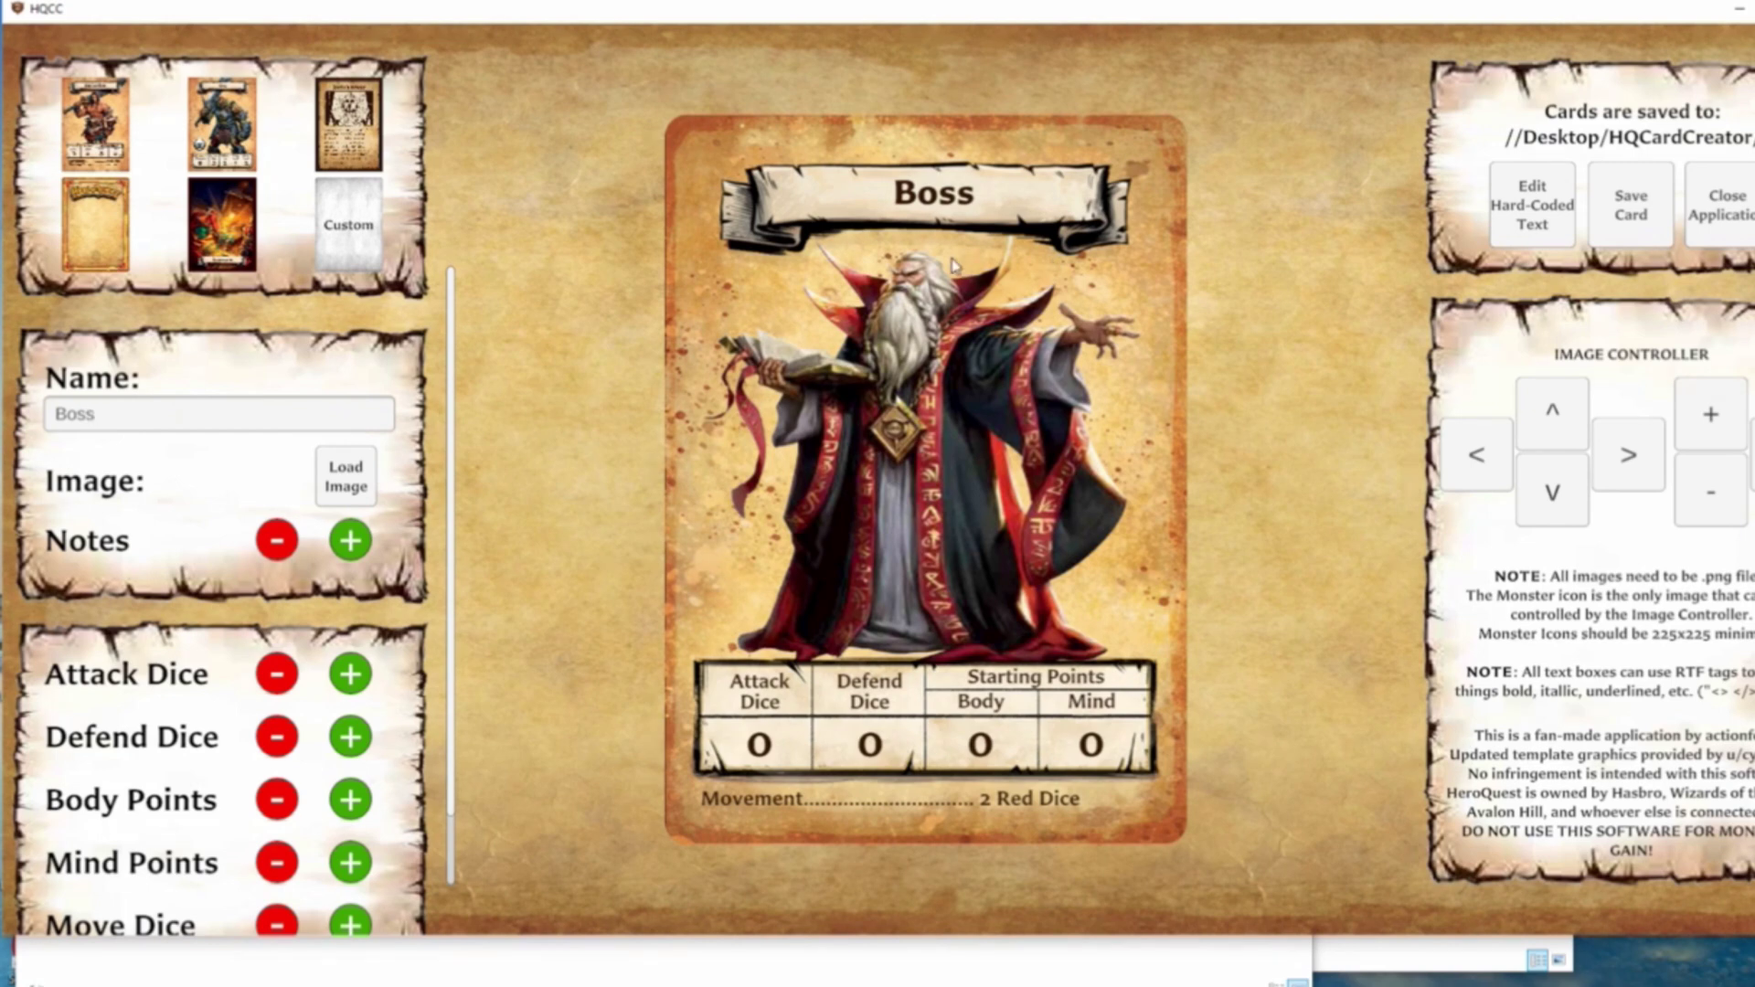
# - Add a character note row under Movement
pyautogui.click(358, 546)
pyautogui.scroll(-5, 360, 549)
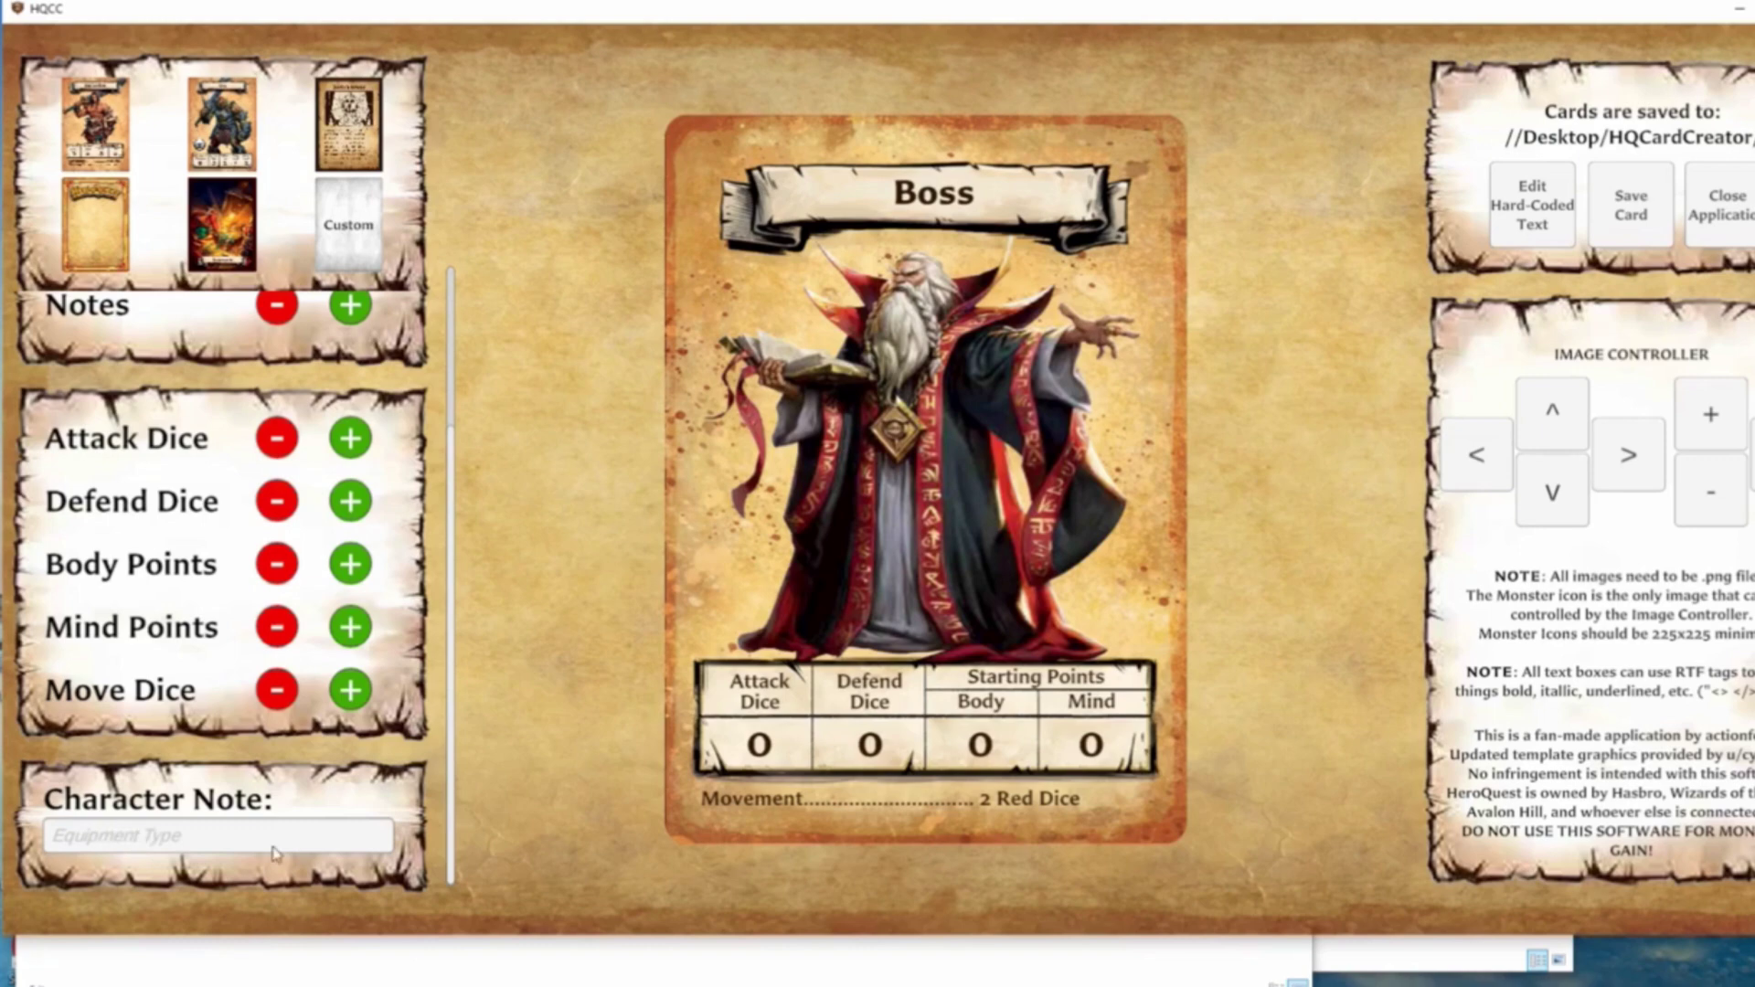
pyautogui.click(351, 309)
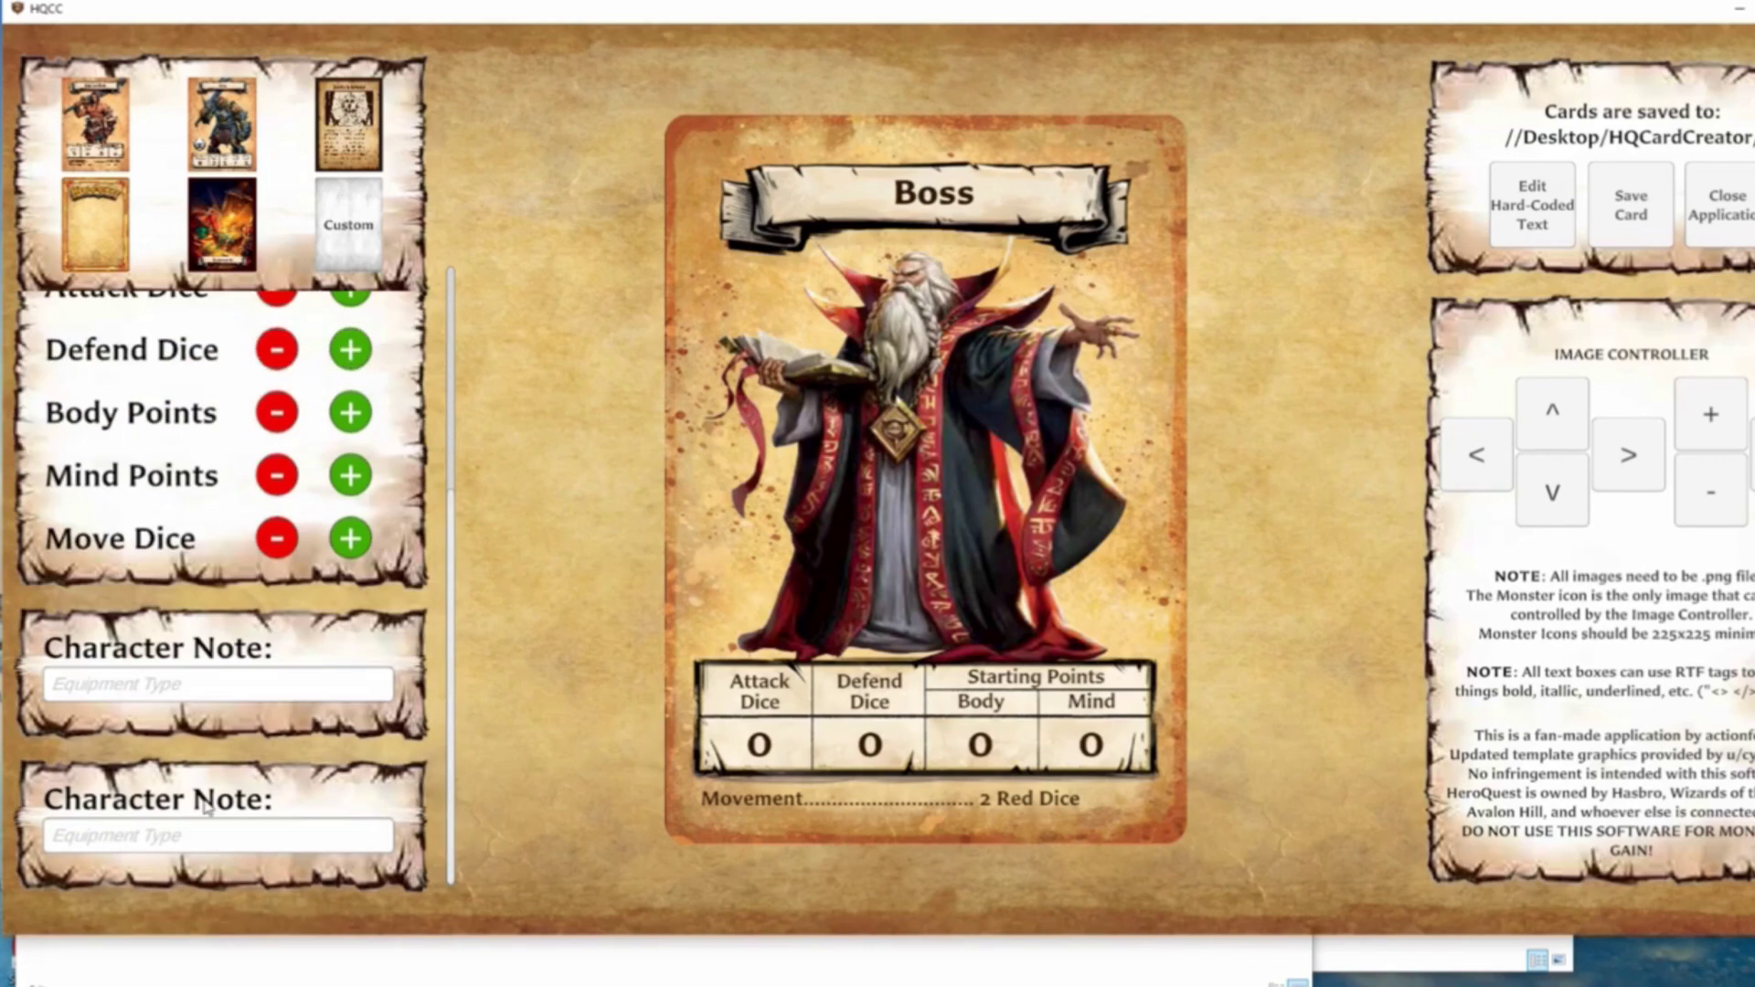
pyautogui.scroll(5, 363, 521)
pyautogui.click(354, 518)
pyautogui.scroll(-10, 416, 521)
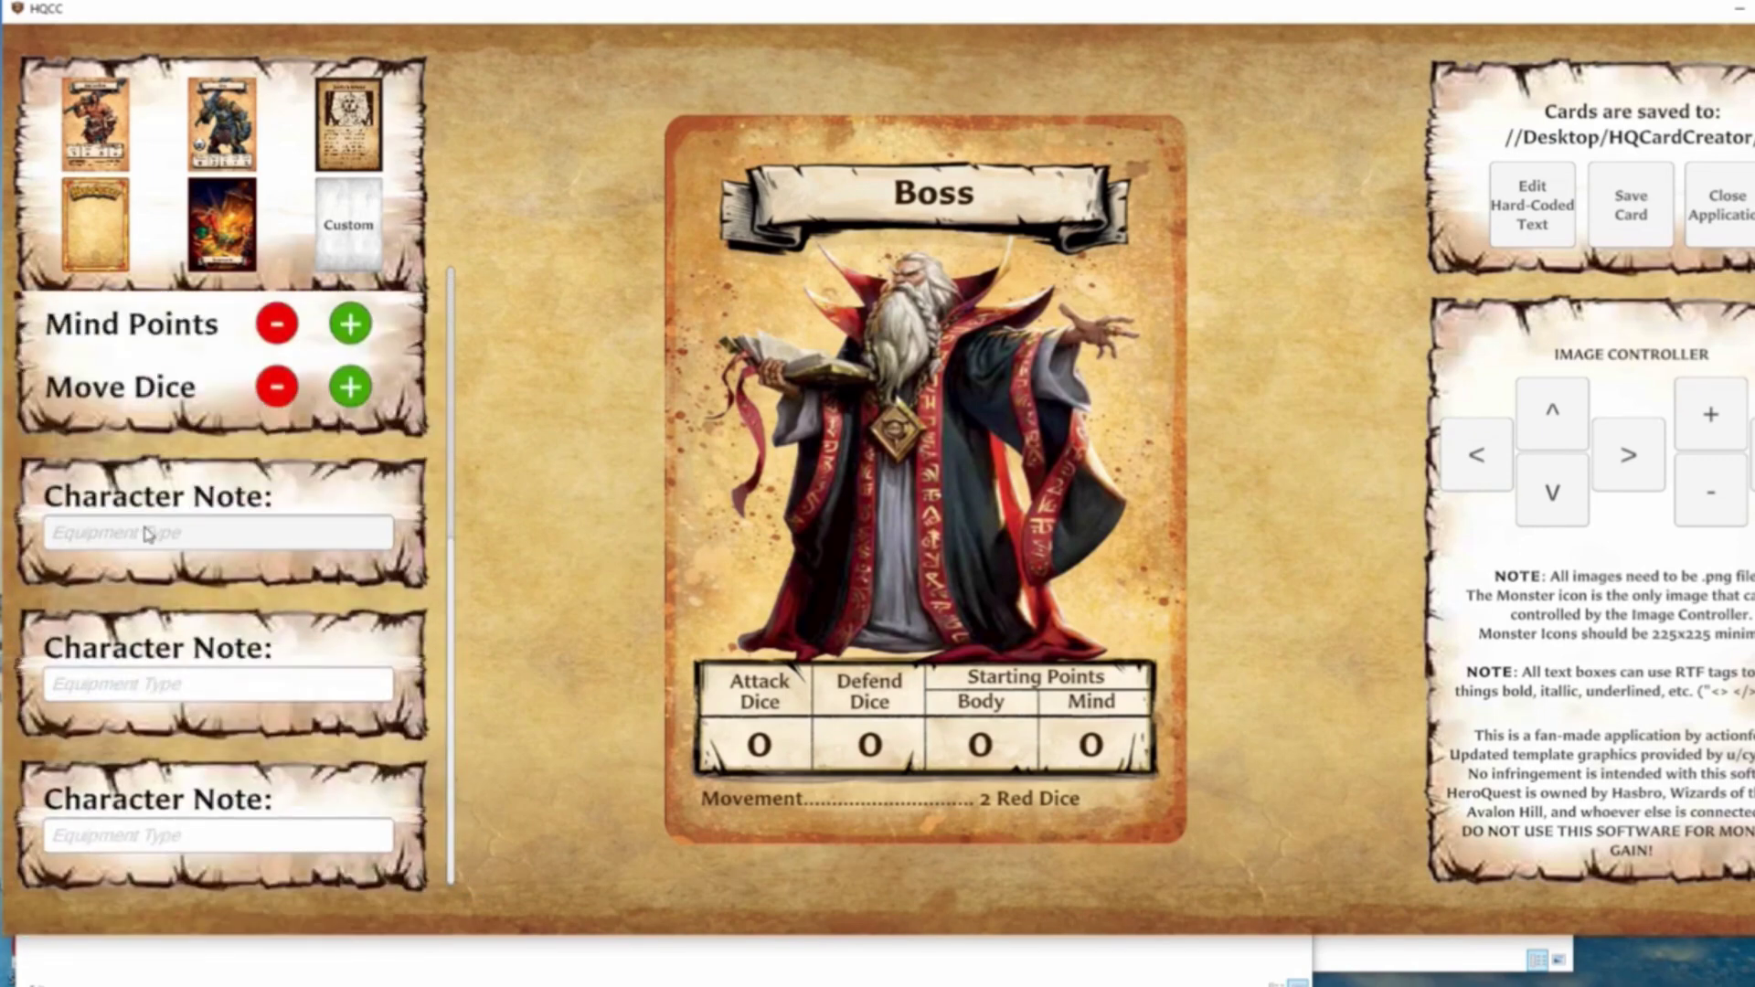
pyautogui.scroll(10, 439, 665)
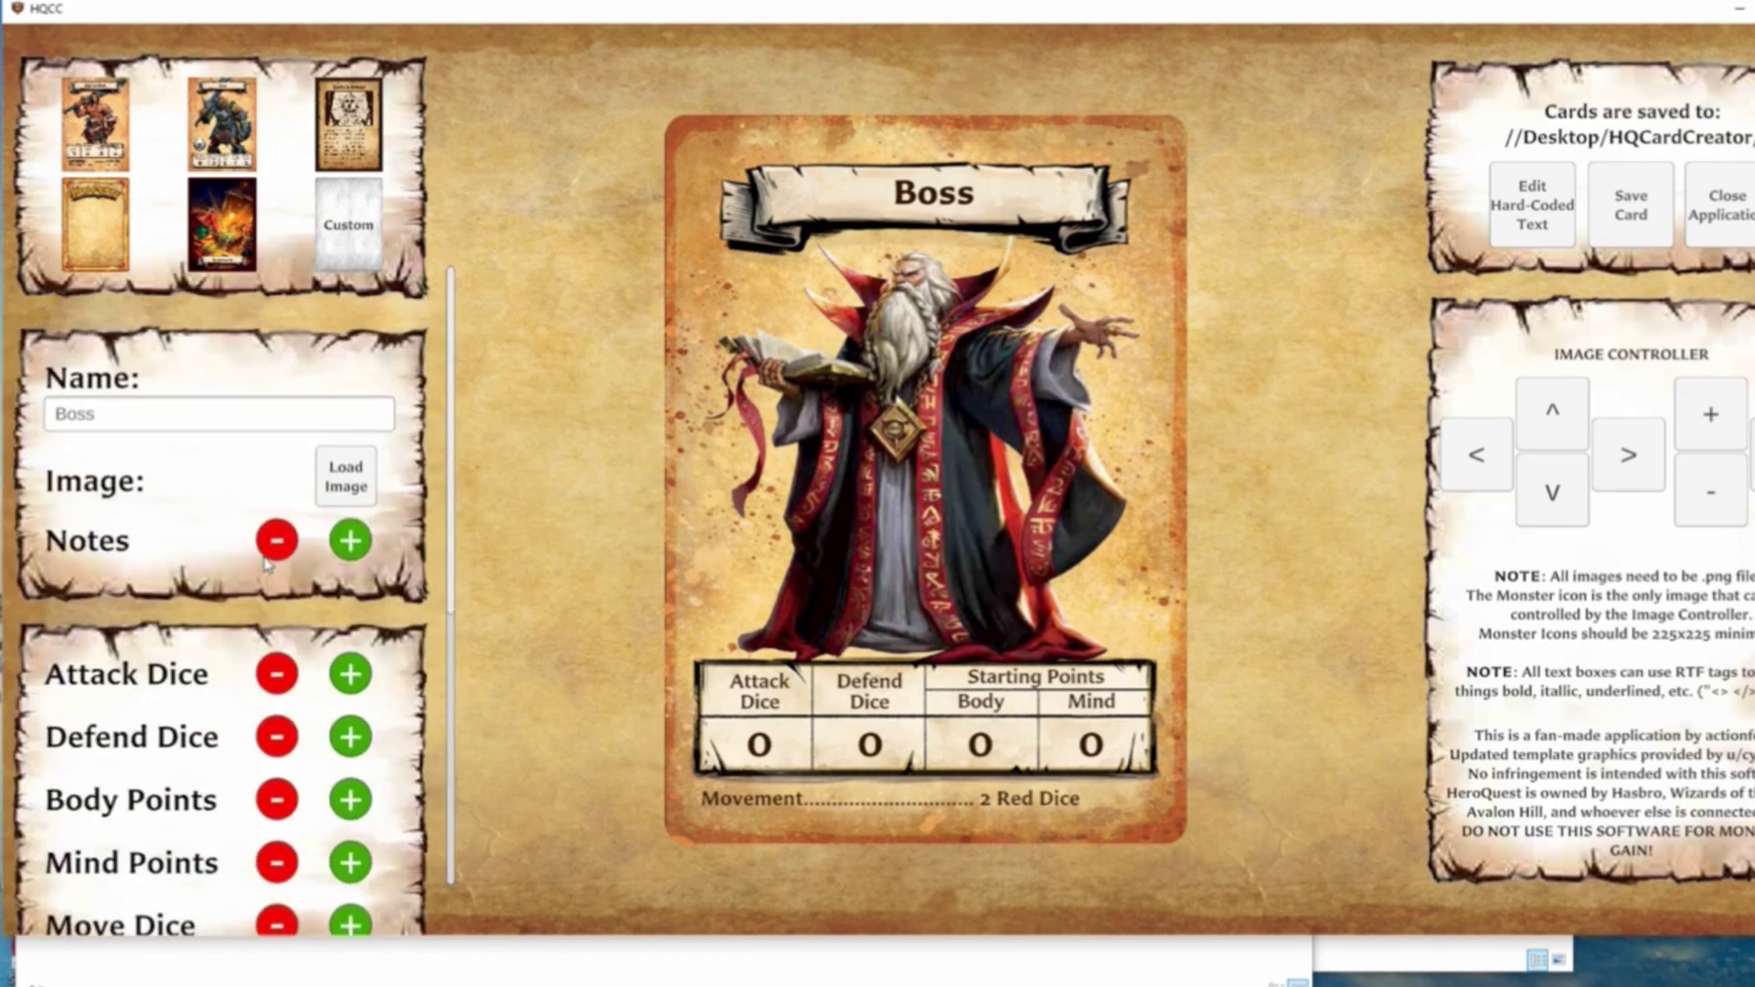
pyautogui.scroll(-3, 448, 419)
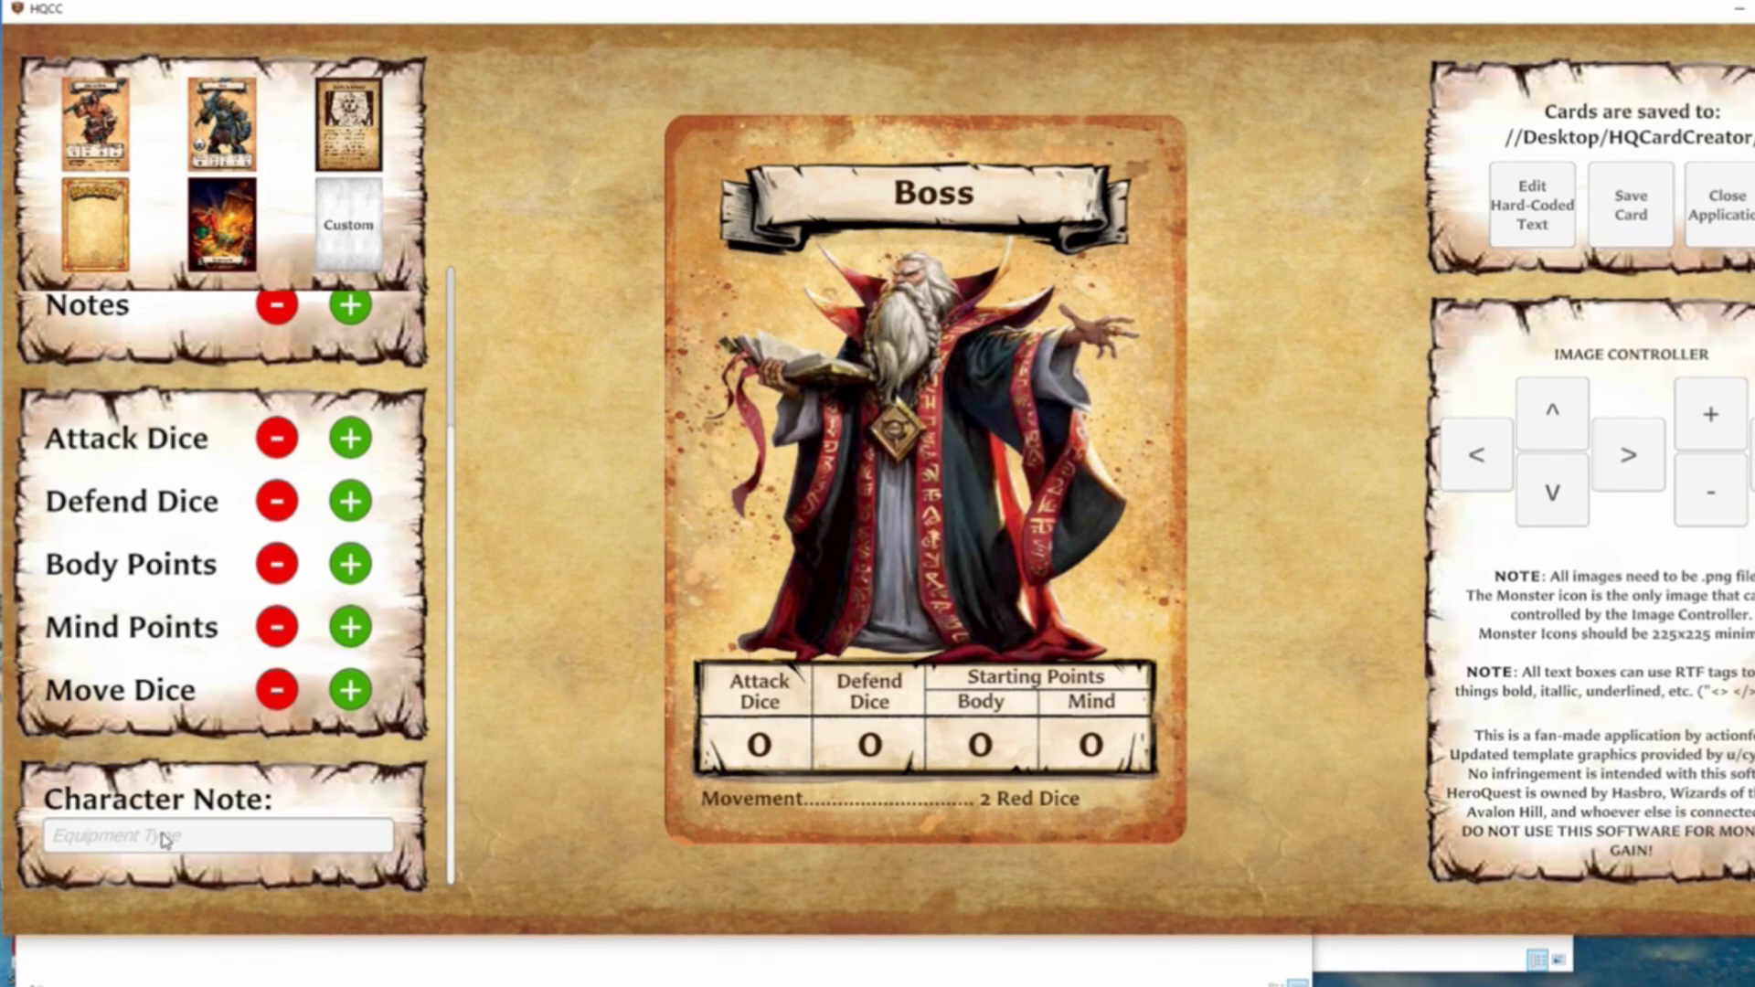
# - Write the note 'Starting Weapon ..Longsword', padding it with extra dots before Longsword
pyautogui.write('Starting Weapon ...')
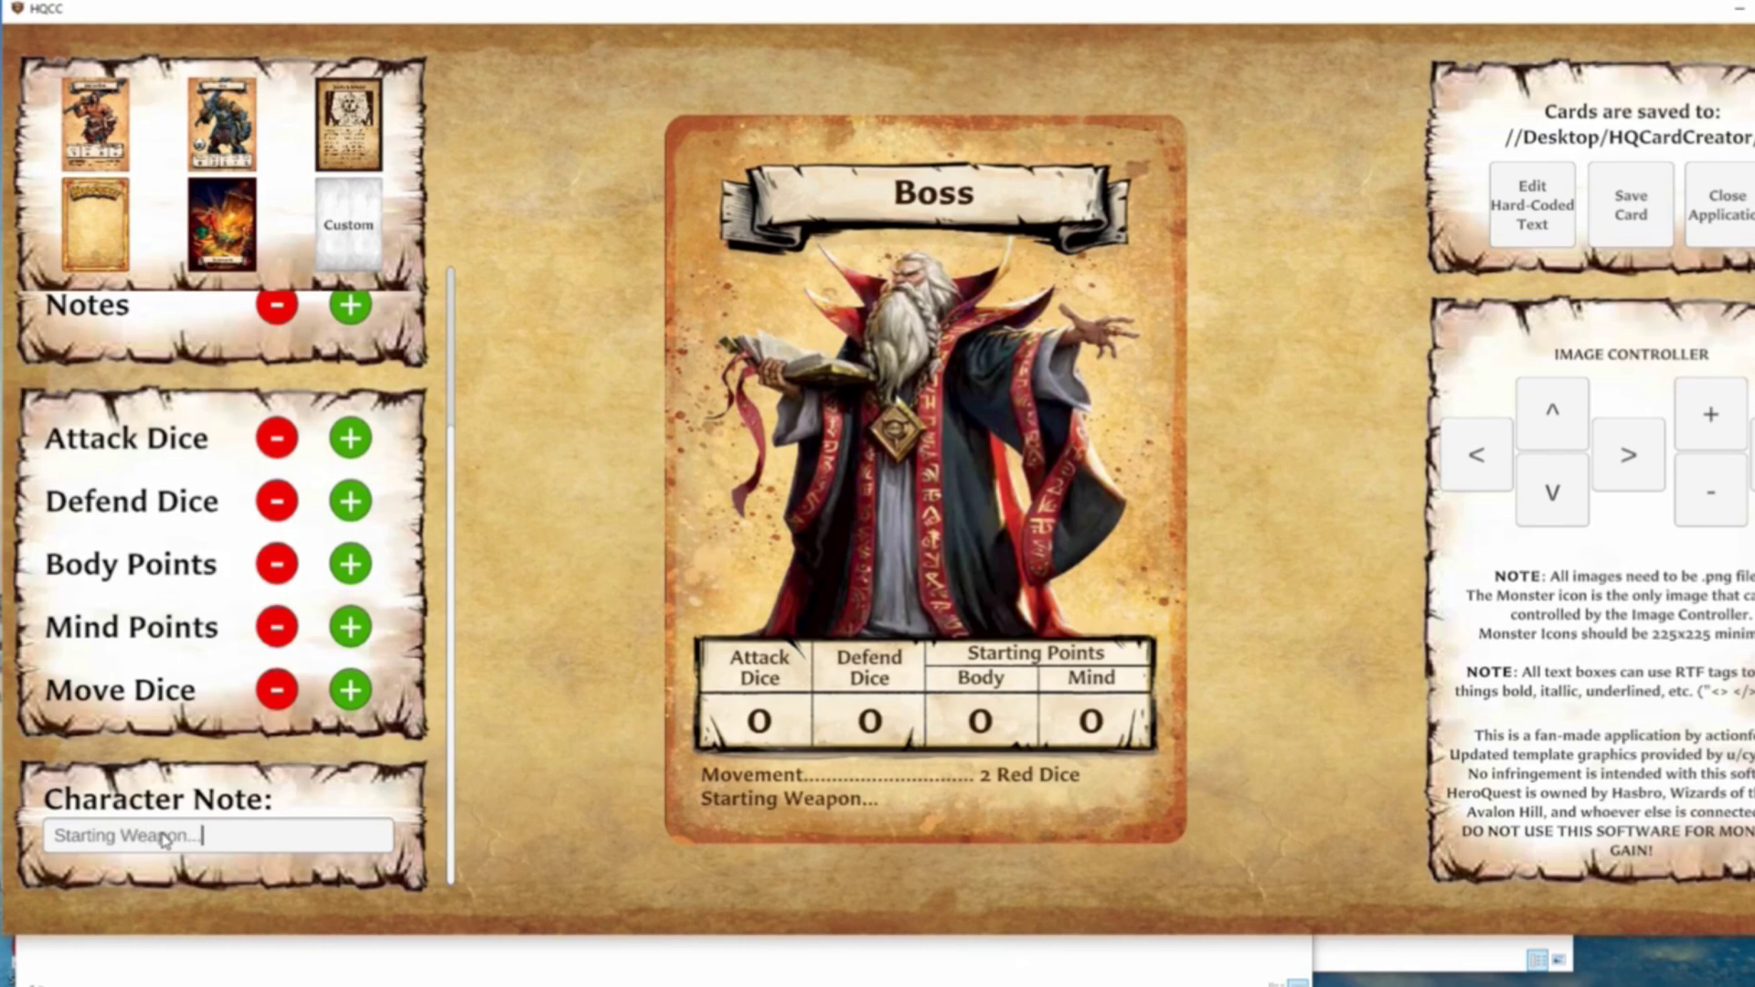
pyautogui.write('Longsword')
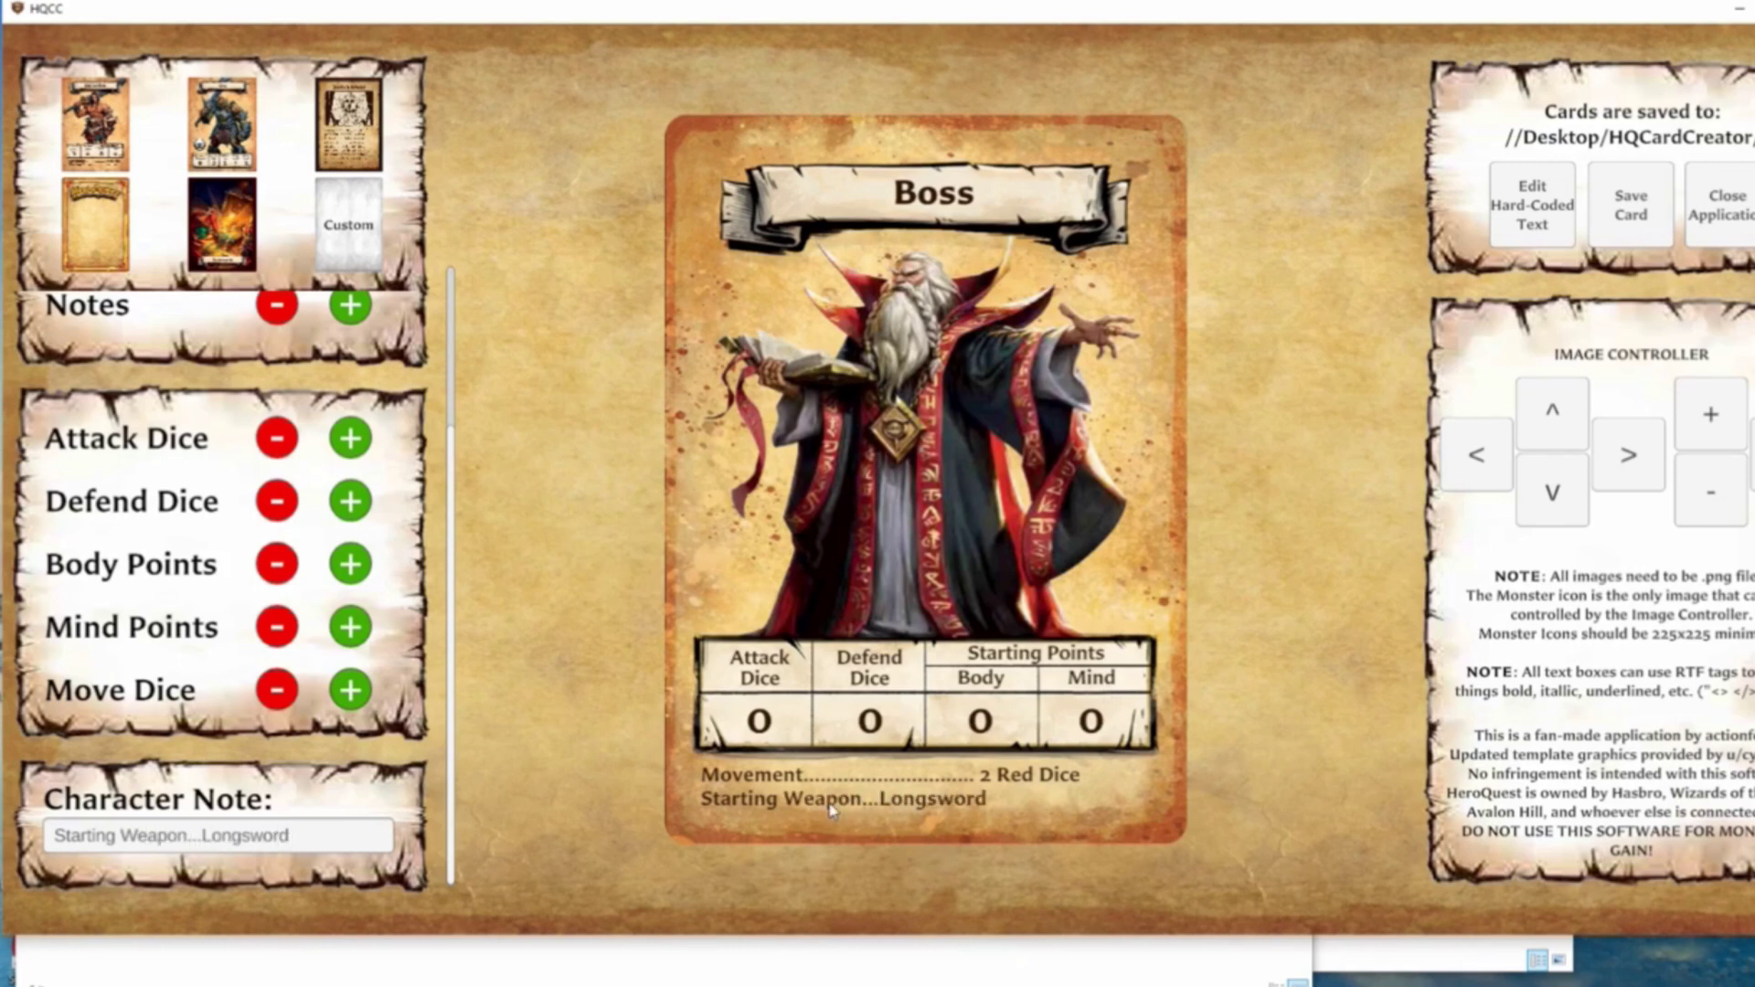
pyautogui.click(197, 836)
pyautogui.write('..................')
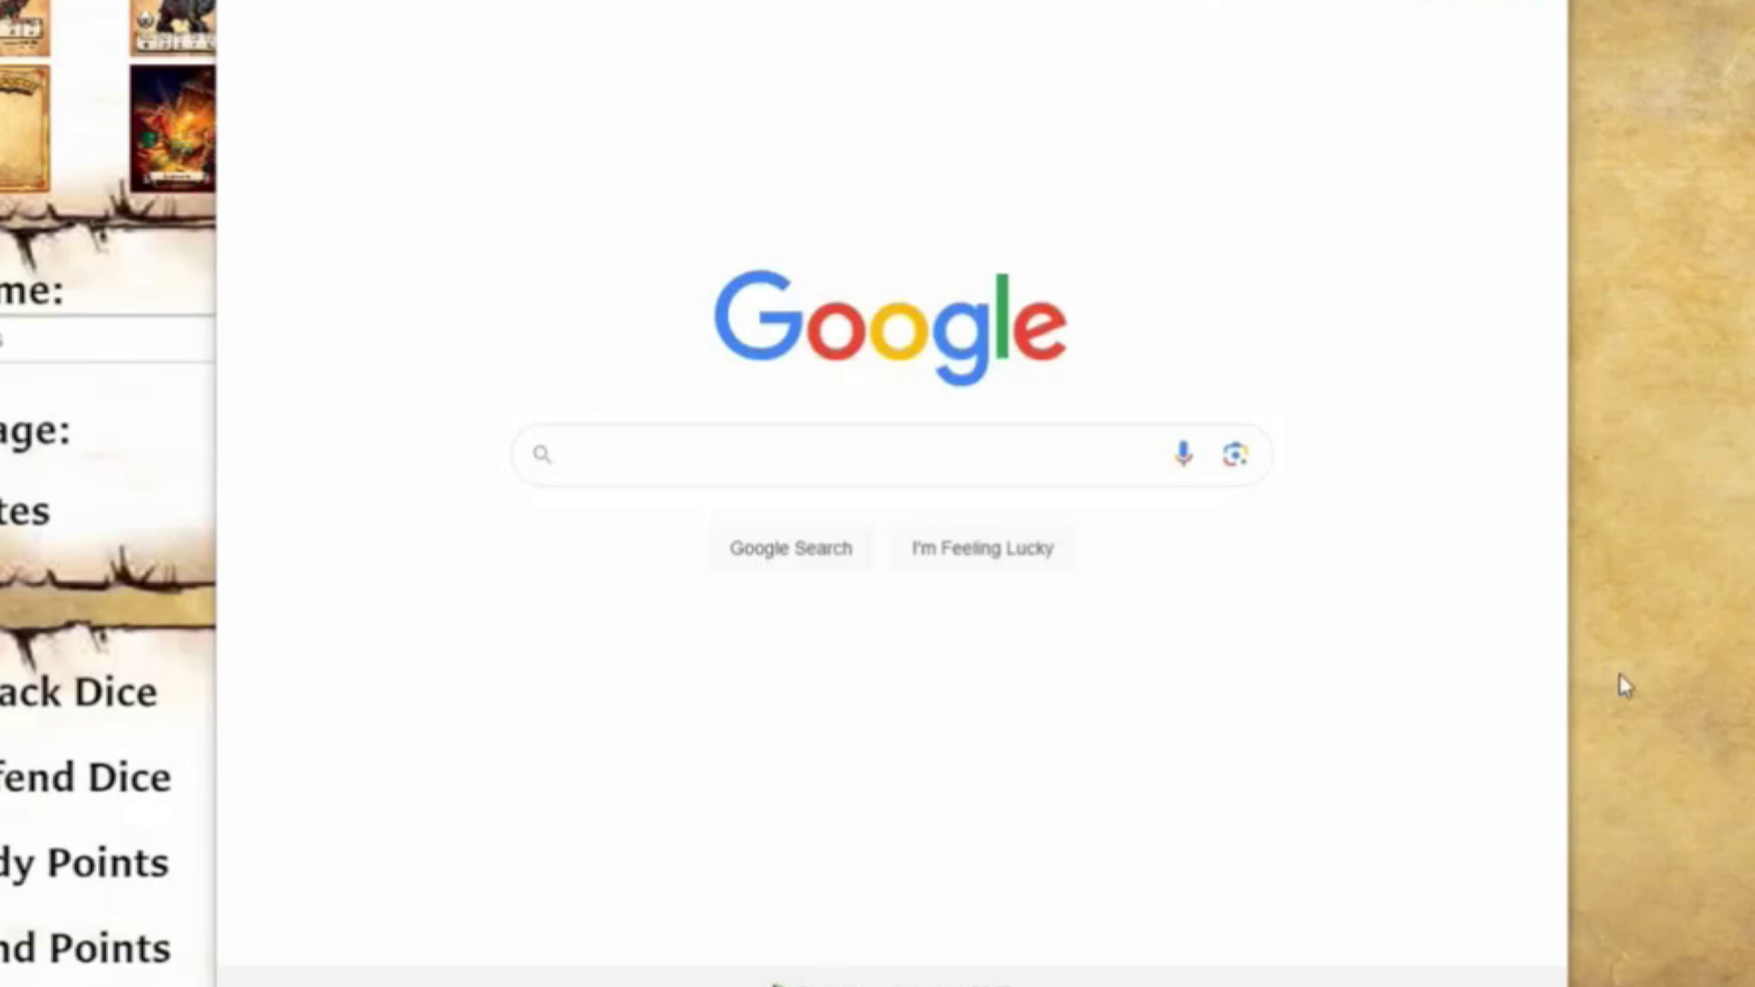
# - Search Google for 'free medieval fantasy hero graphic' and open the red-robed hero image full size
pyautogui.click(946, 443)
pyautogui.write('free medieval f')
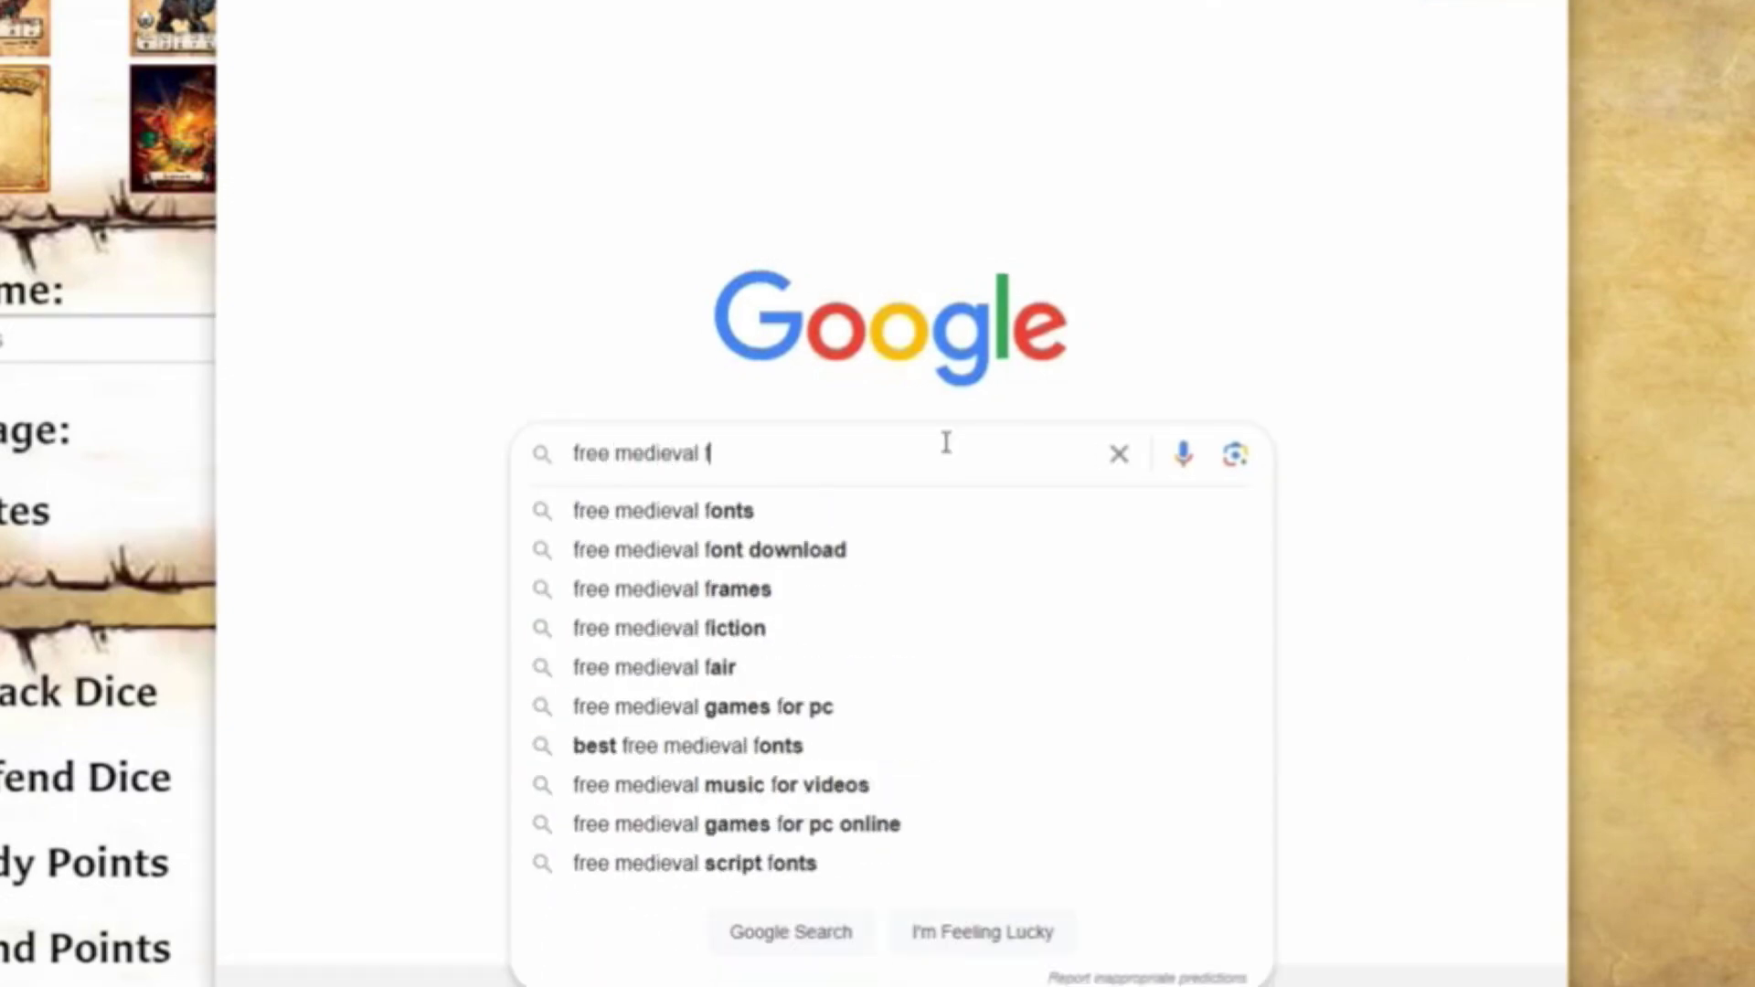
pyautogui.write('antasy hero graphic')
pyautogui.press('Return')
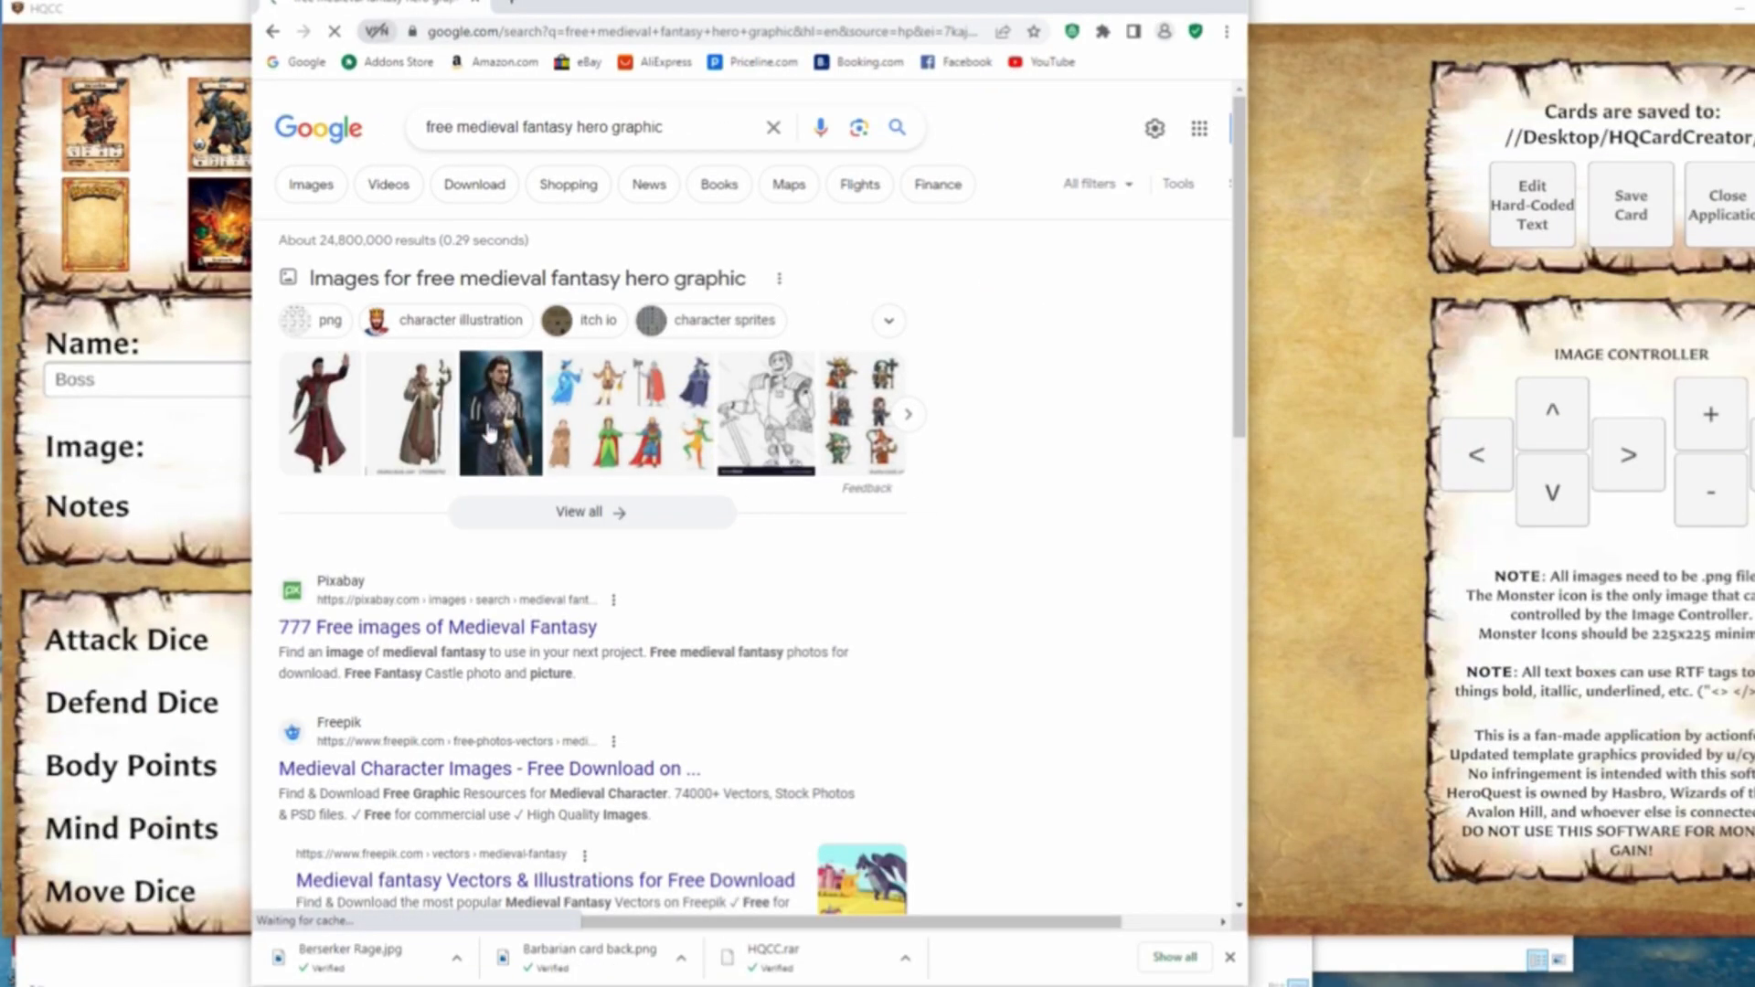
pyautogui.click(321, 416)
pyautogui.scroll(-4, 686, 655)
pyautogui.scroll(4, 686, 654)
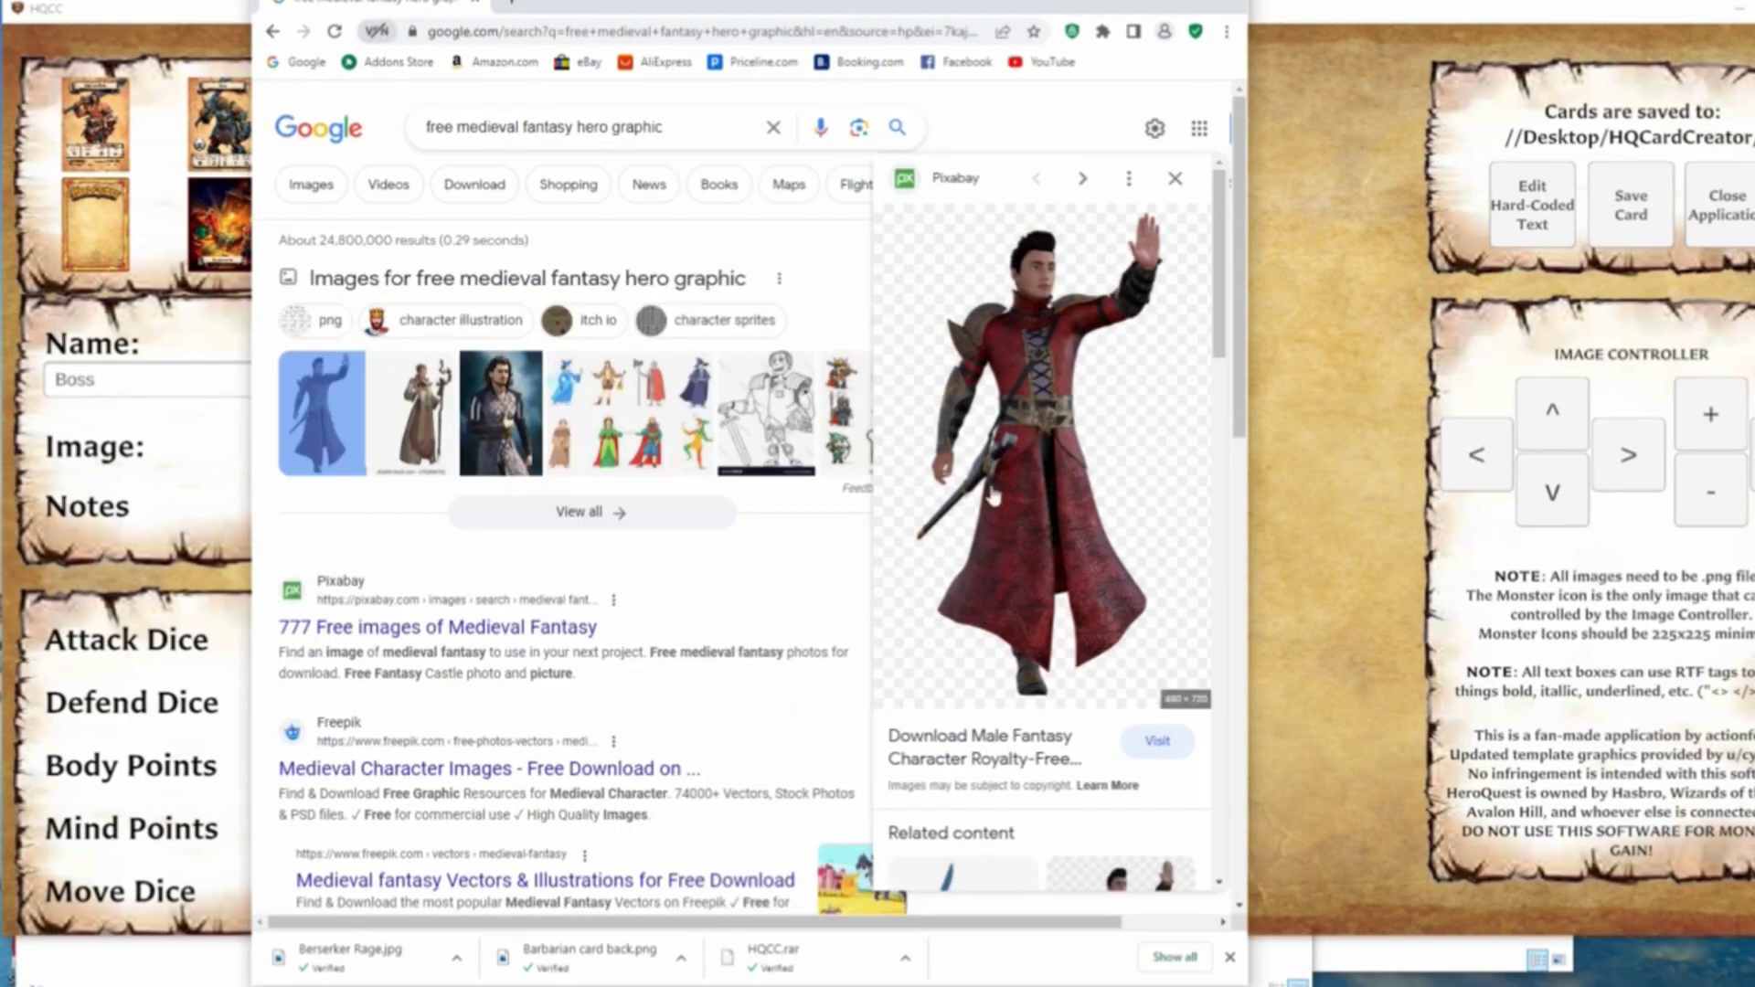
pyautogui.rightClick(1027, 465)
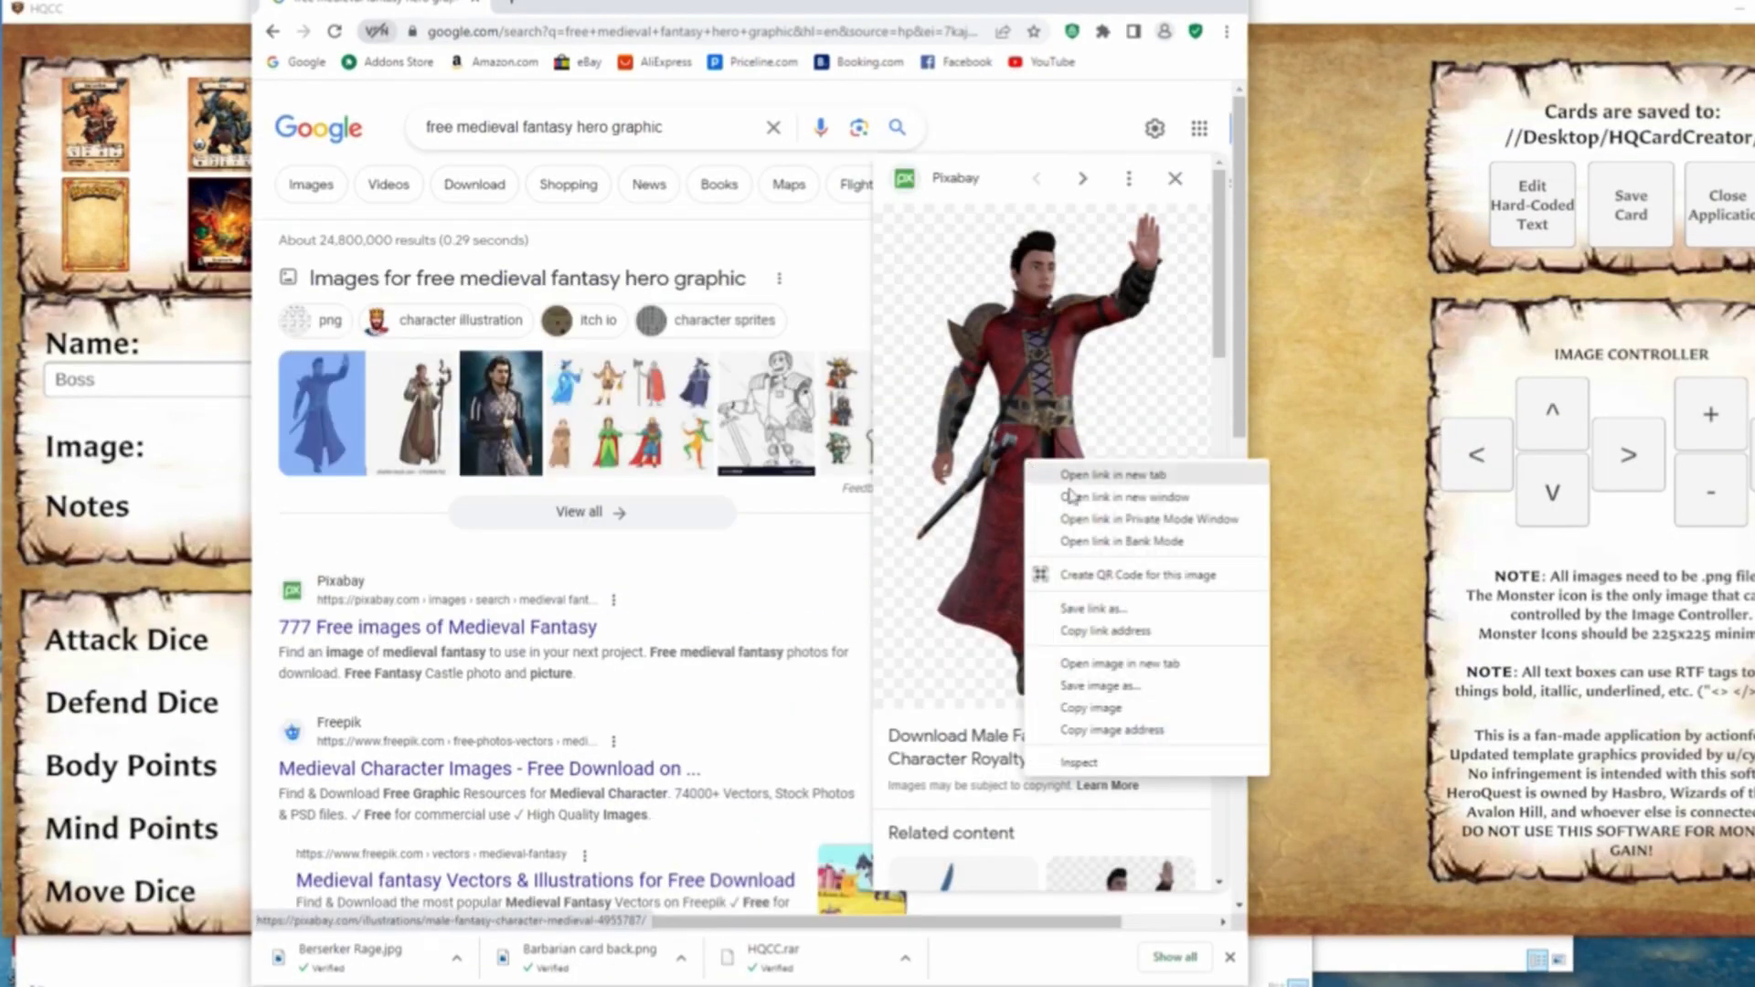
pyautogui.click(1126, 663)
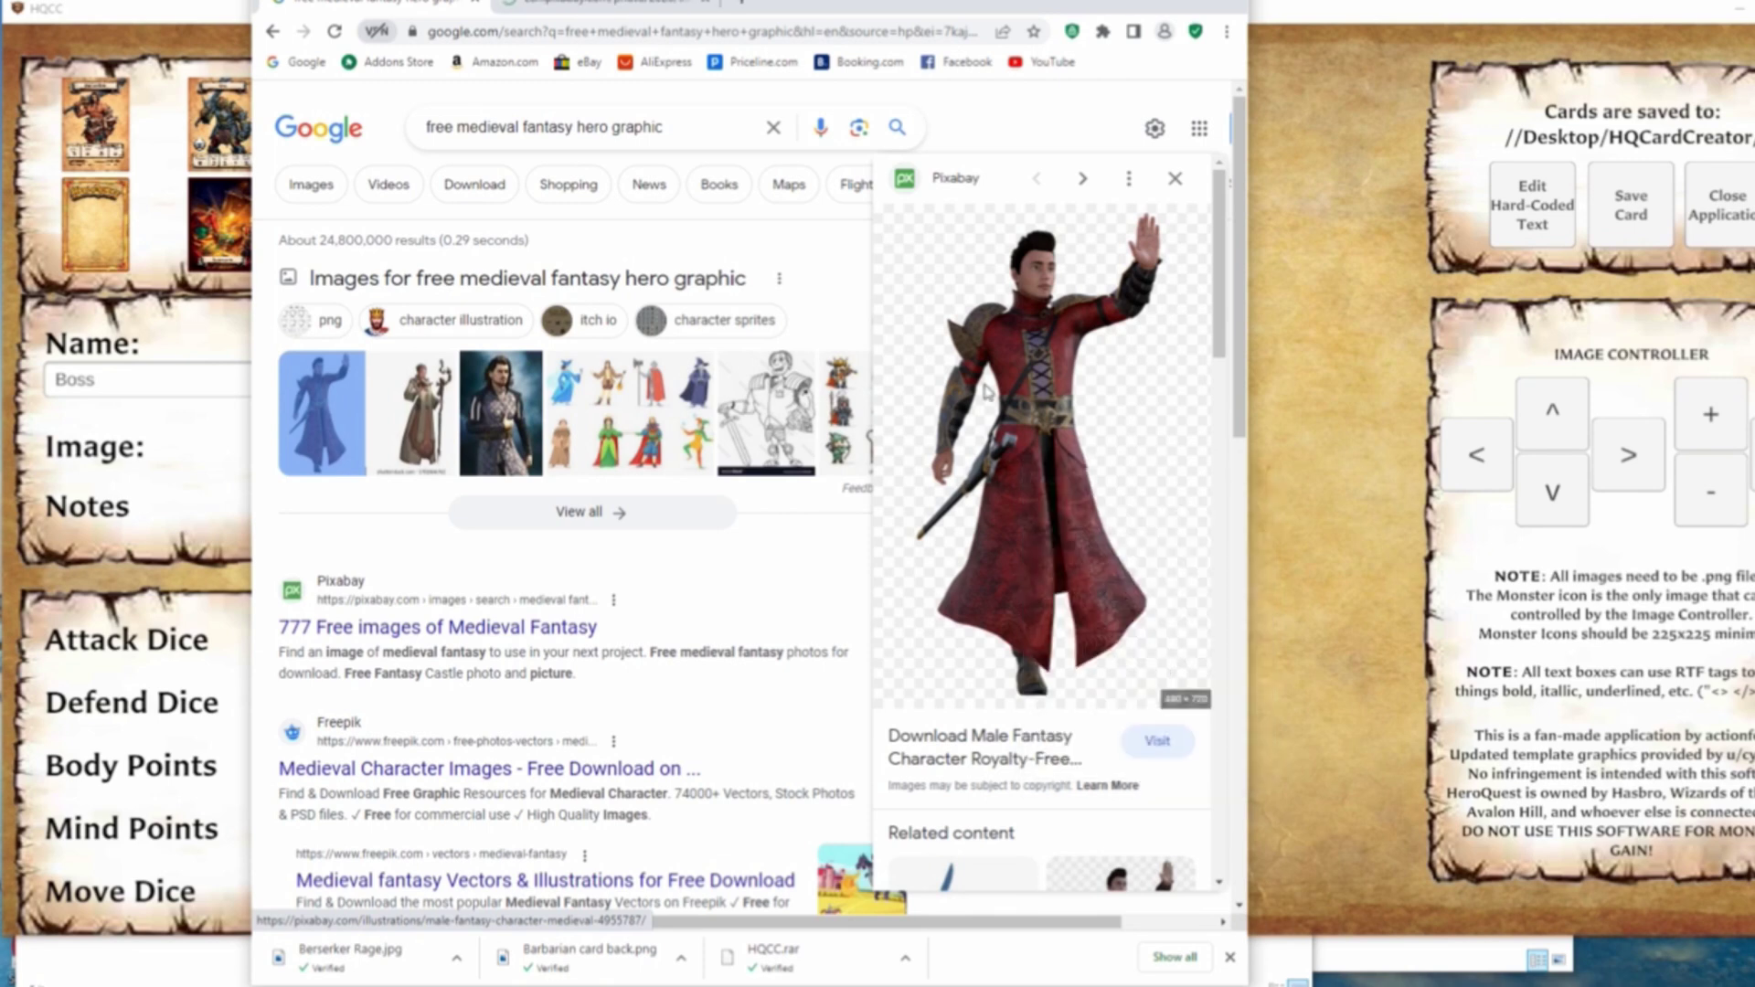
pyautogui.click(640, 11)
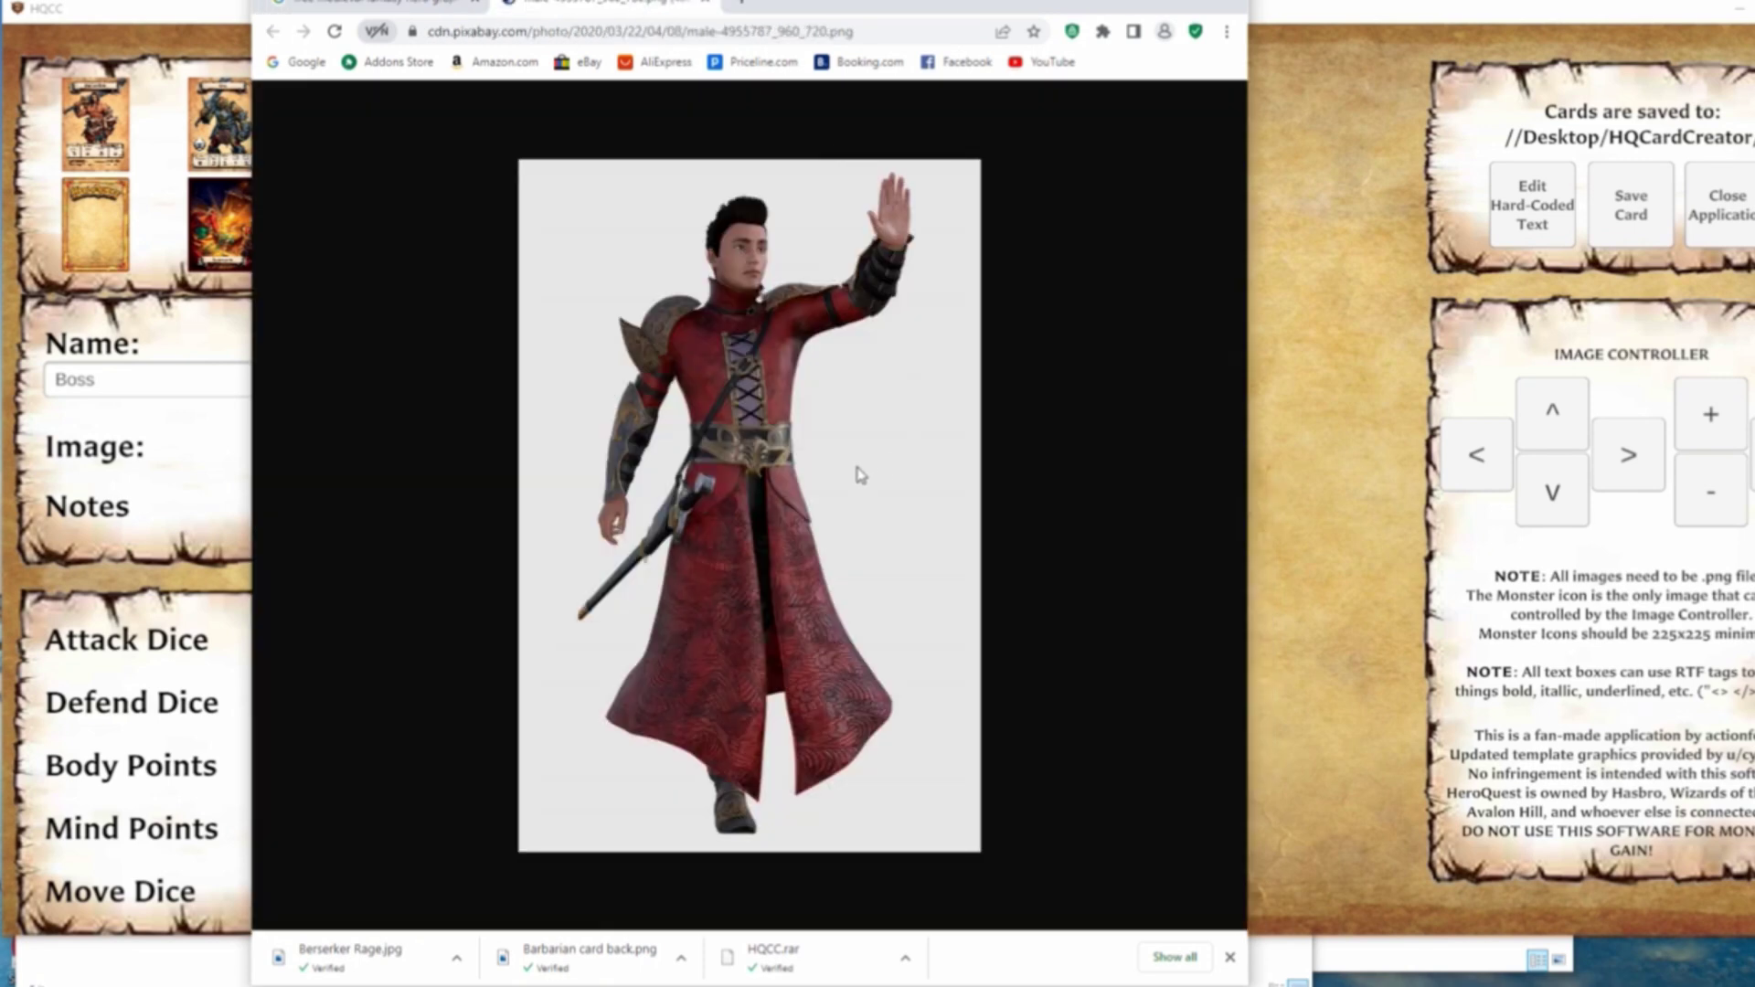
# - Save the full-size image as Hero Graphic.png
pyautogui.rightClick(846, 436)
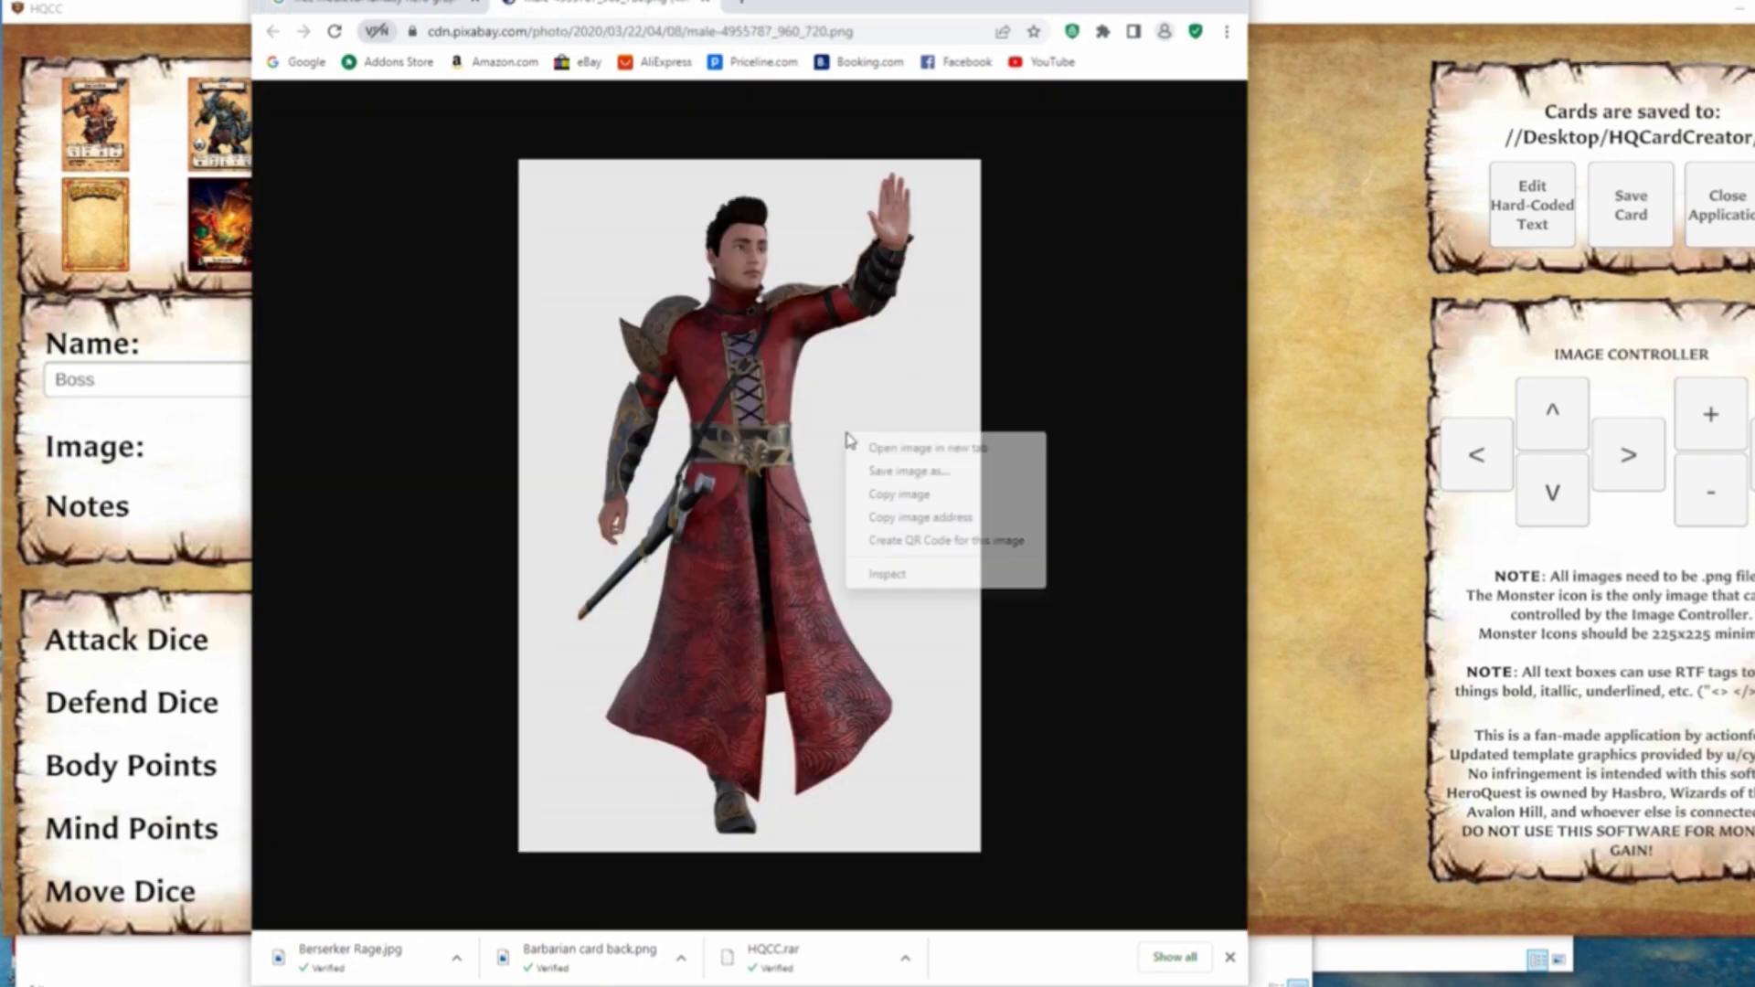
pyautogui.click(931, 469)
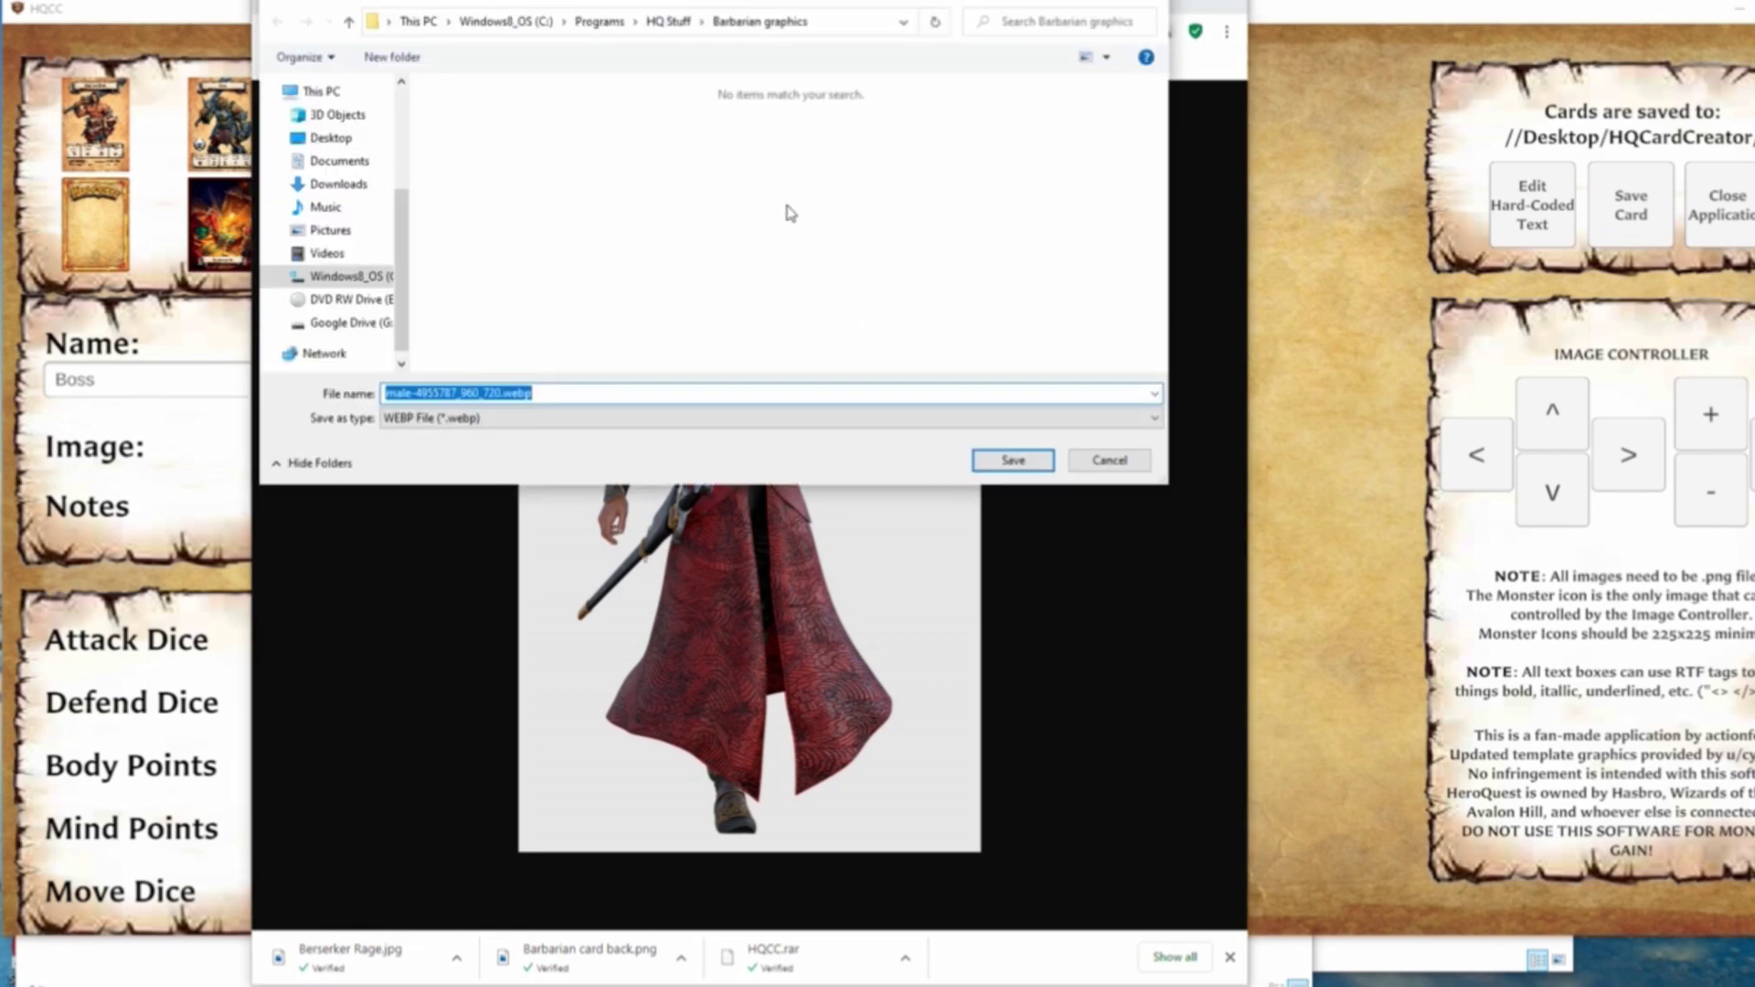
pyautogui.click(551, 399)
pyautogui.moveTo(499, 395); pyautogui.dragTo(254, 400)
pyautogui.write('Hero Graphic')
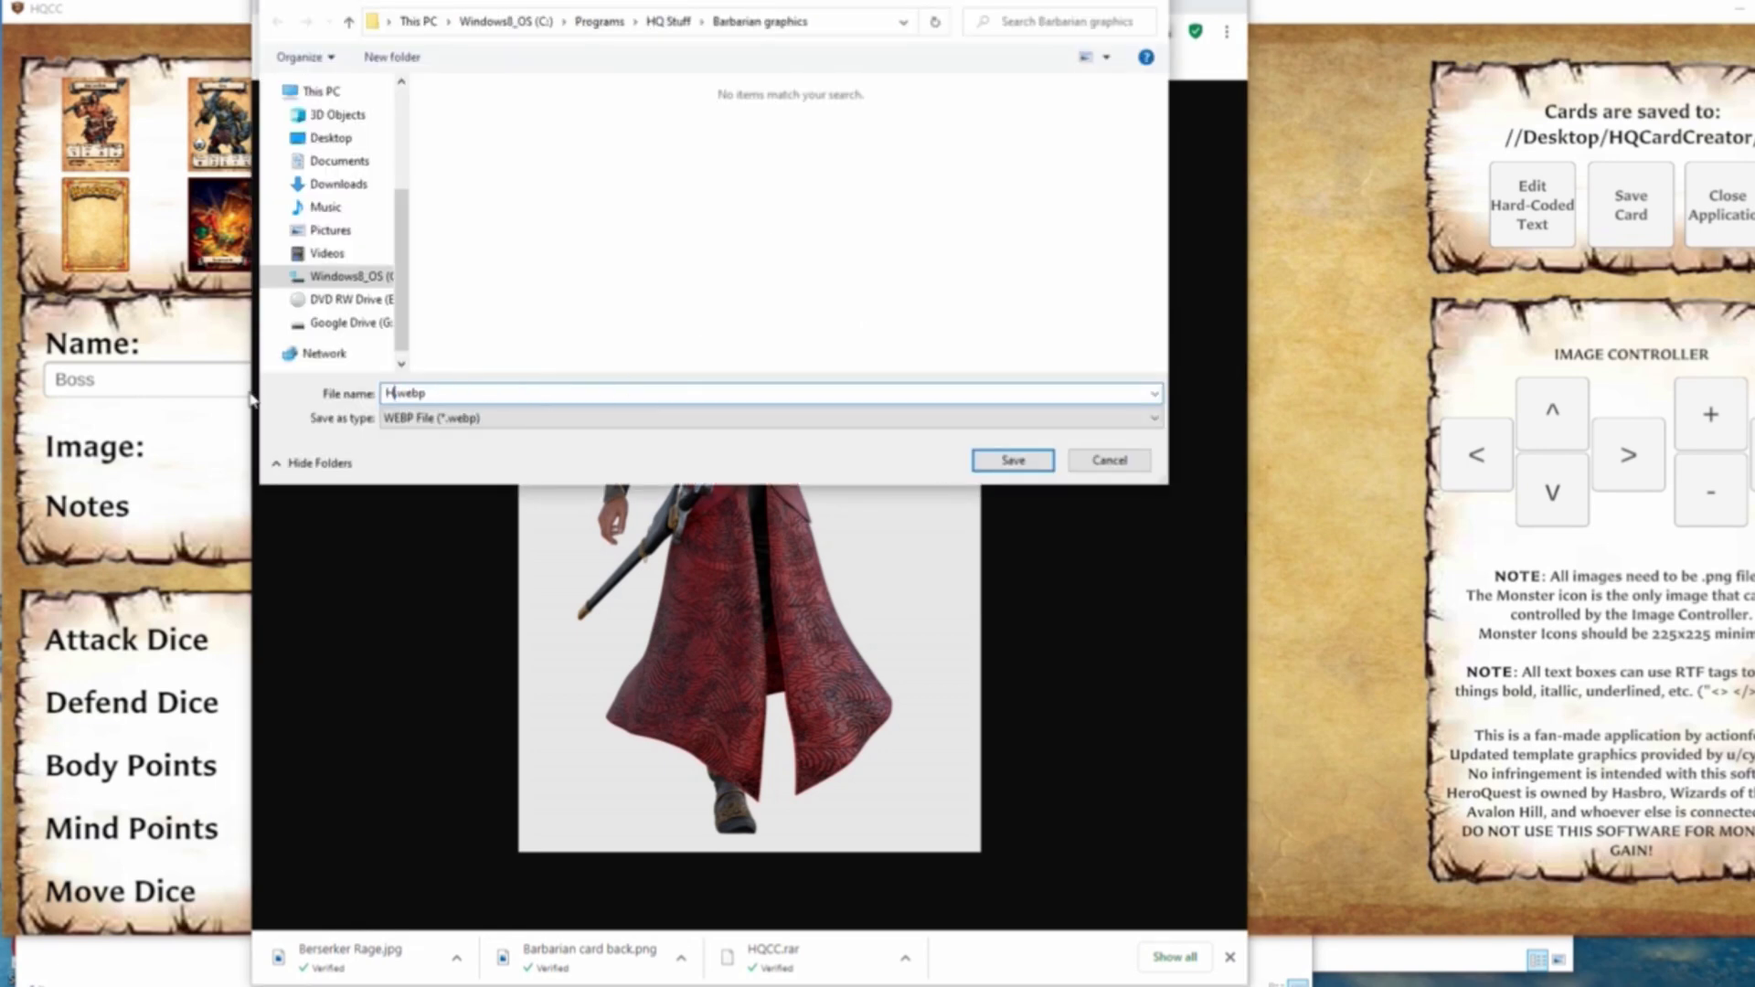
pyautogui.doubleClick(506, 396)
pyautogui.write('png')
pyautogui.click(1011, 460)
# - Open Hero Graphic.png from the Barbarian graphics folder in Paint
pyautogui.moveTo(441, 982)
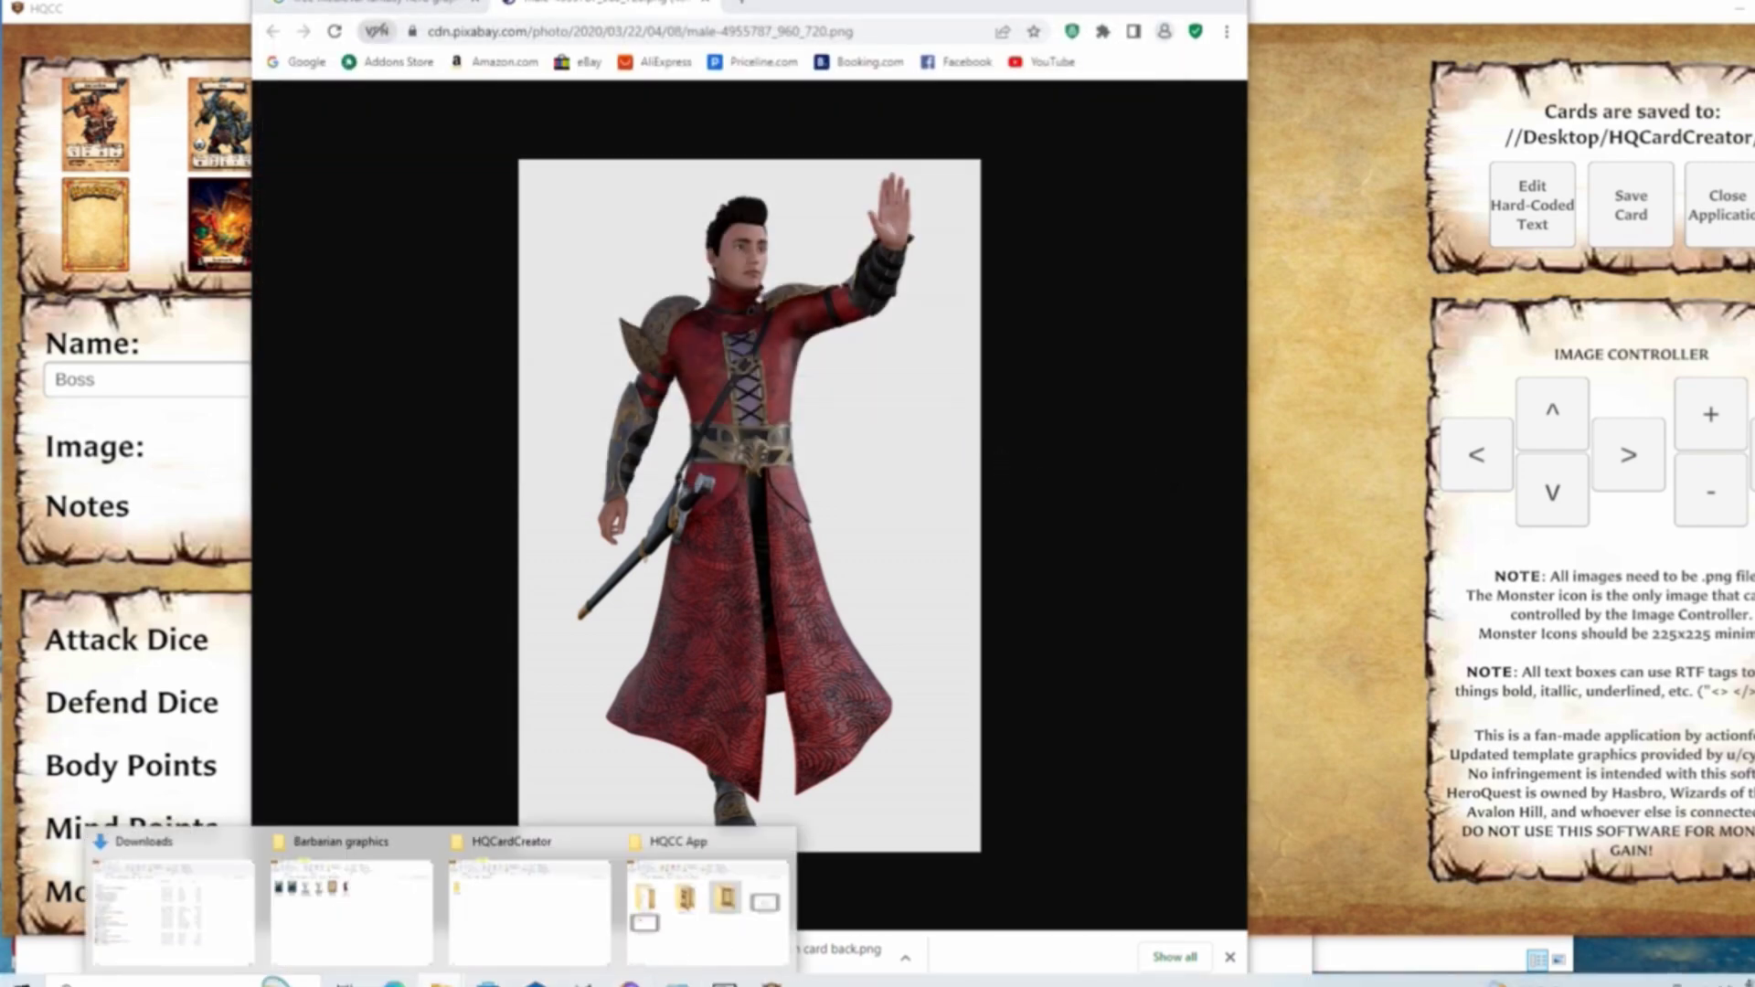
pyautogui.click(352, 905)
pyautogui.rightClick(609, 402)
pyautogui.click(727, 528)
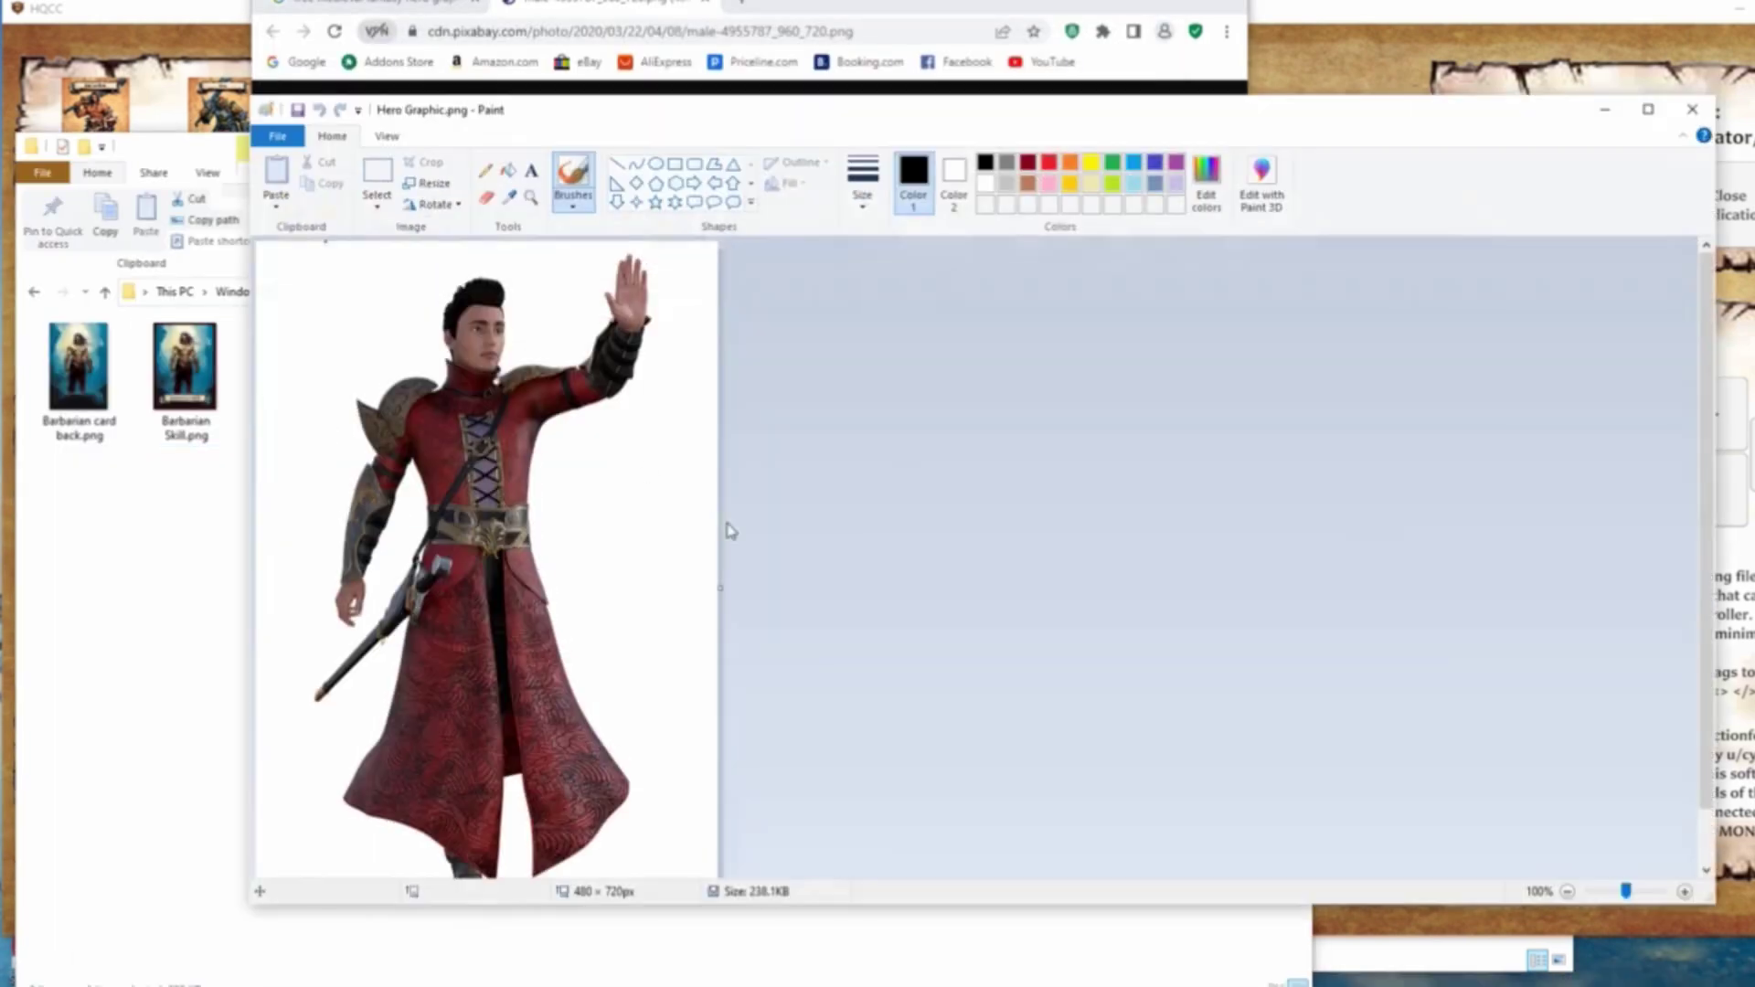
pyautogui.click(277, 135)
# - Re-save the image as PNG, accepting the transparency warning, and close Paint
pyautogui.click(321, 288)
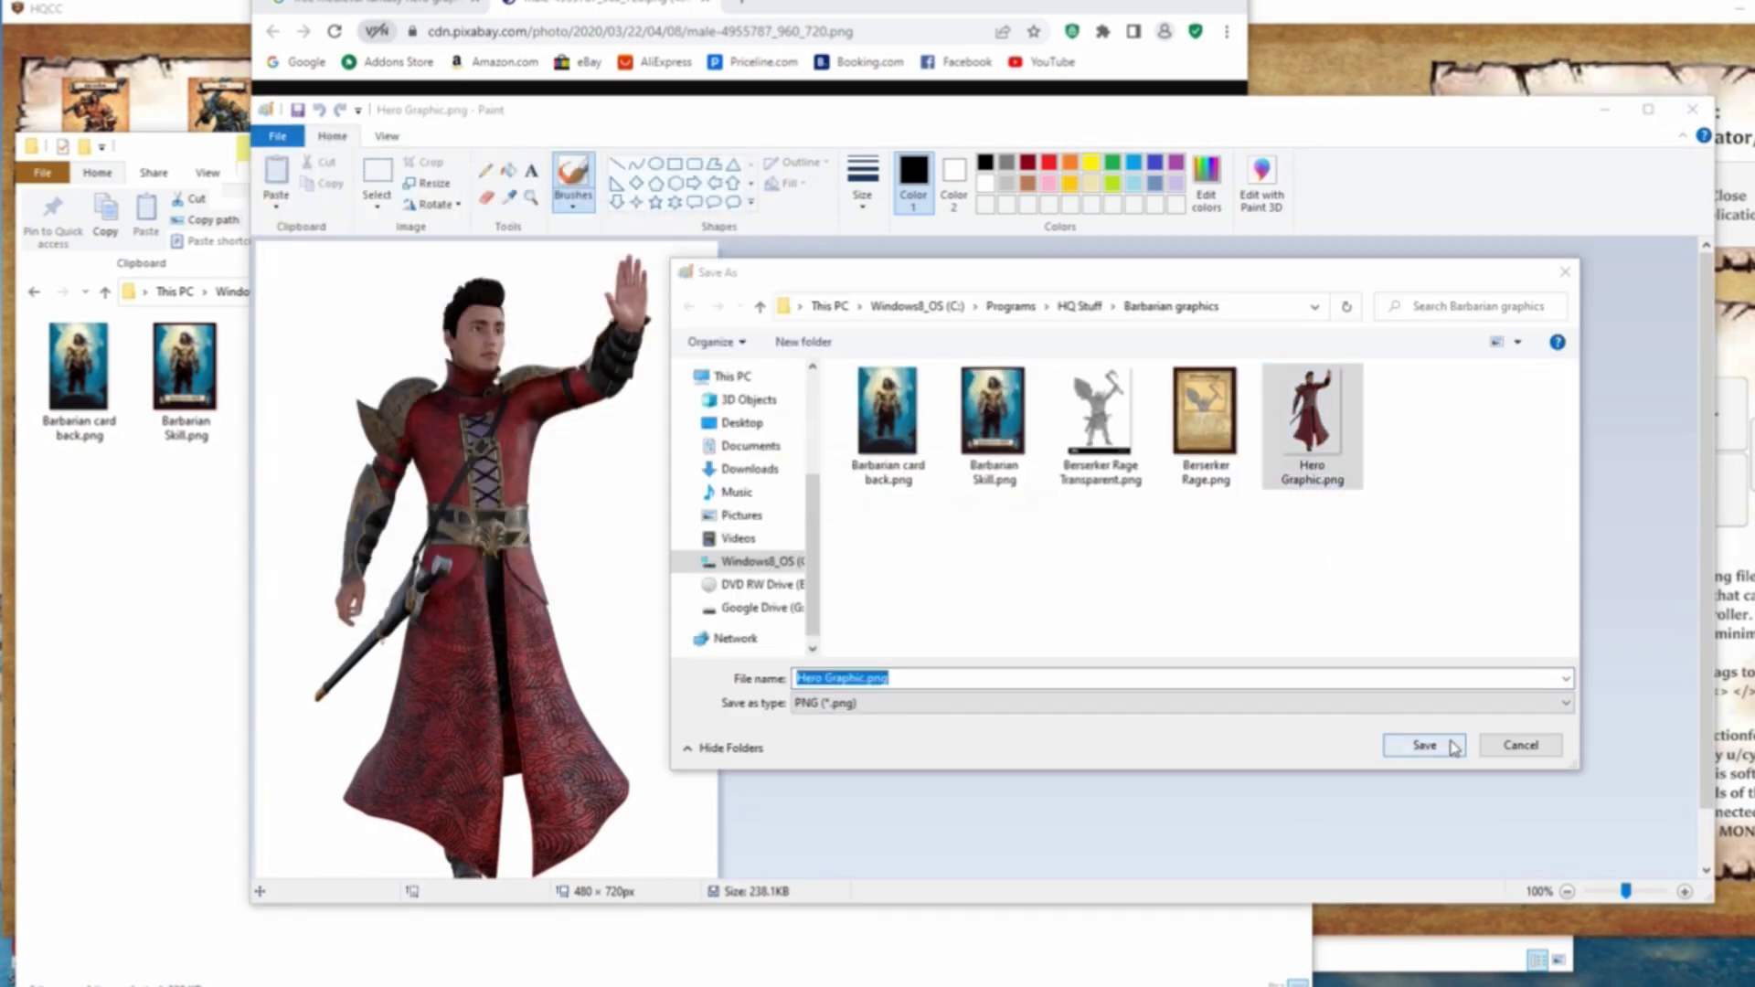
pyautogui.click(1446, 744)
pyautogui.click(1051, 551)
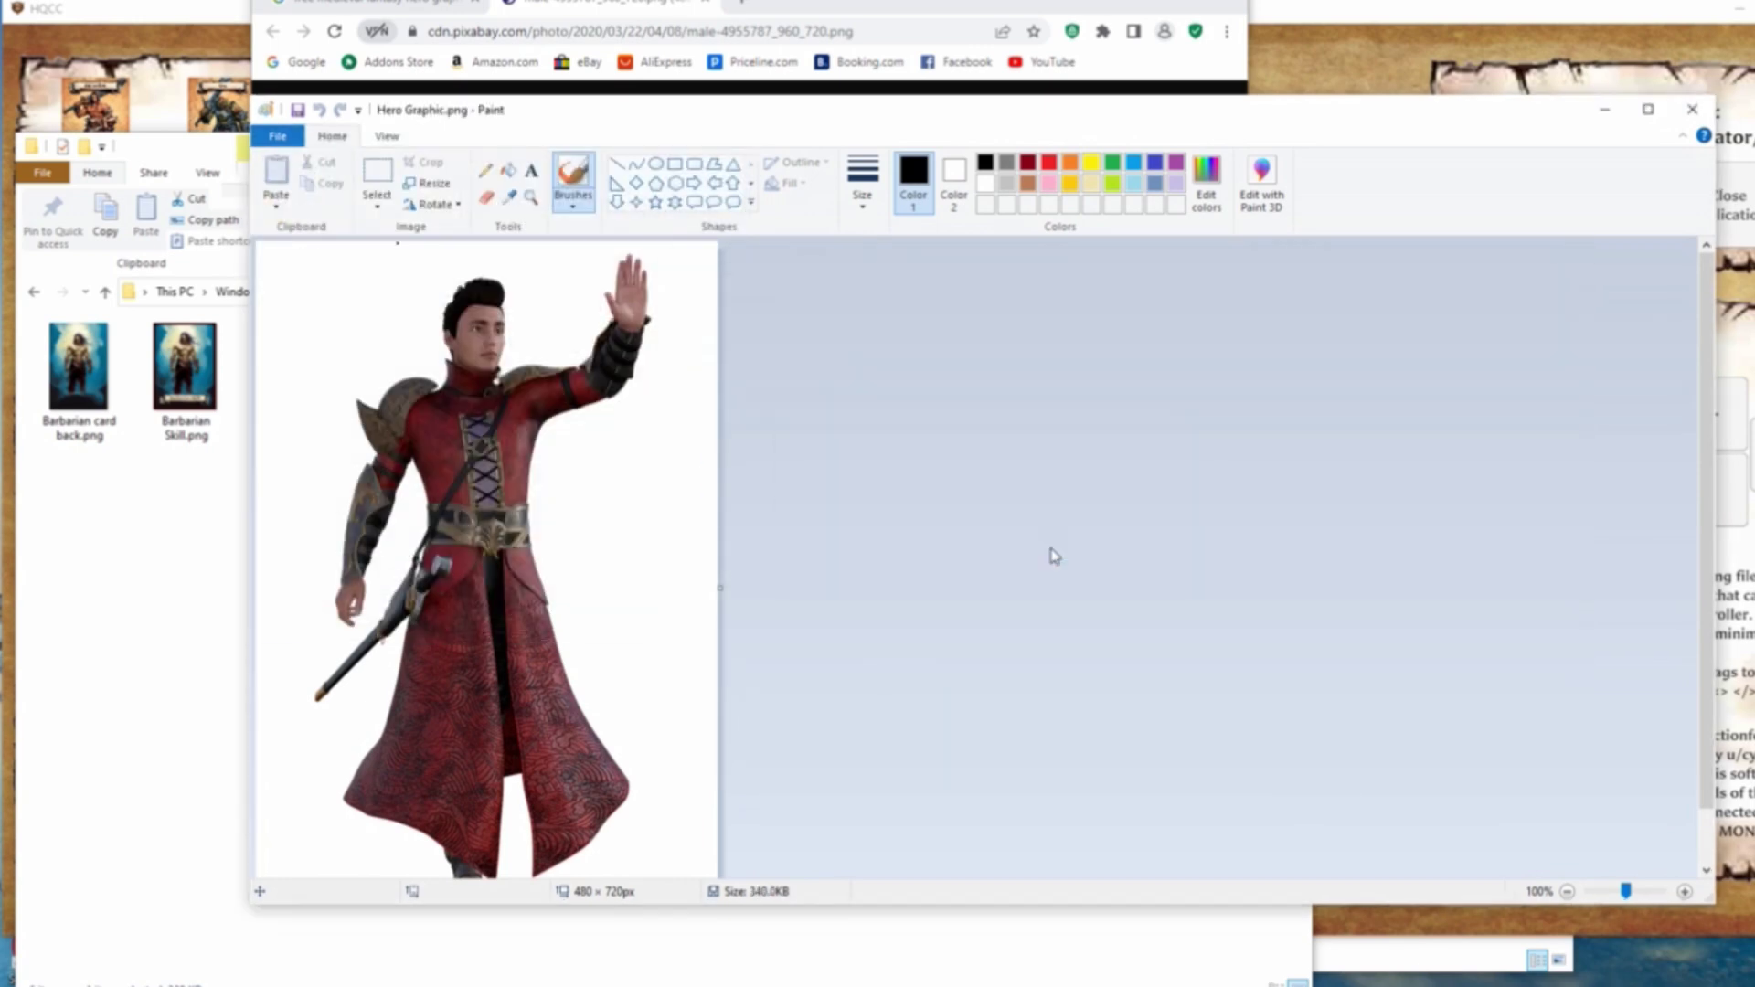
pyautogui.click(1693, 109)
pyautogui.click(1346, 685)
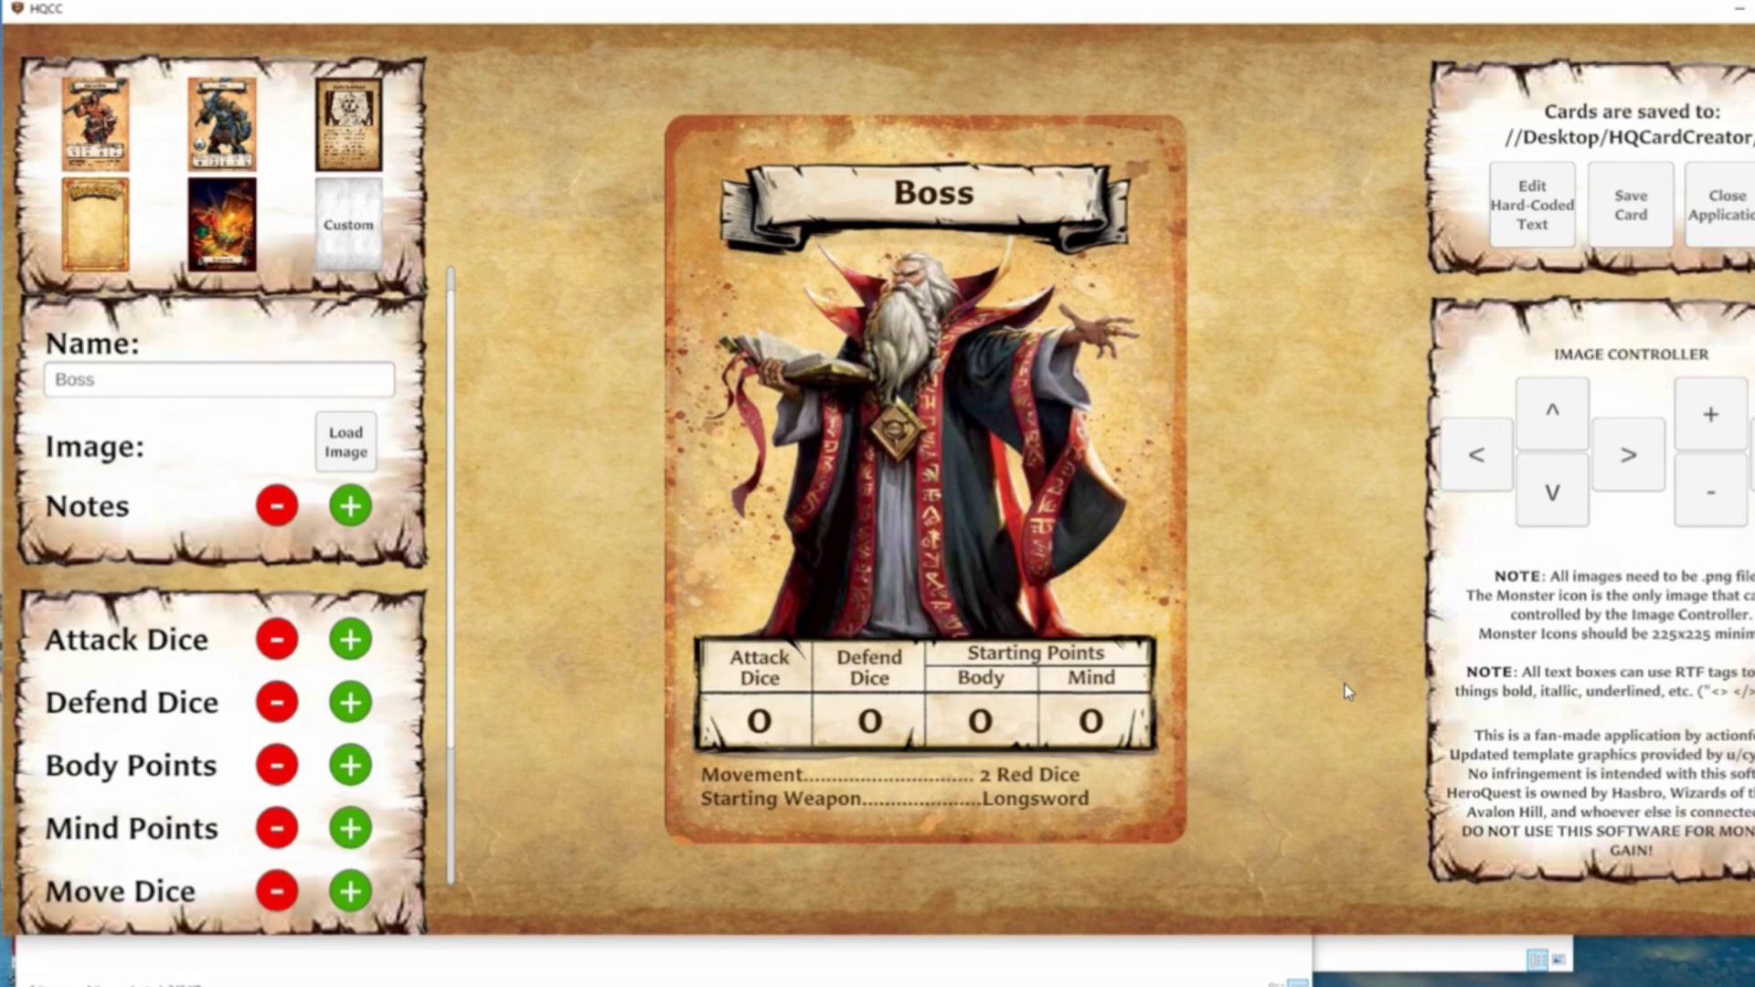
# - Load Hero Graphic.png as the Boss card's image
pyautogui.click(366, 445)
pyautogui.click(652, 212)
pyautogui.click(768, 512)
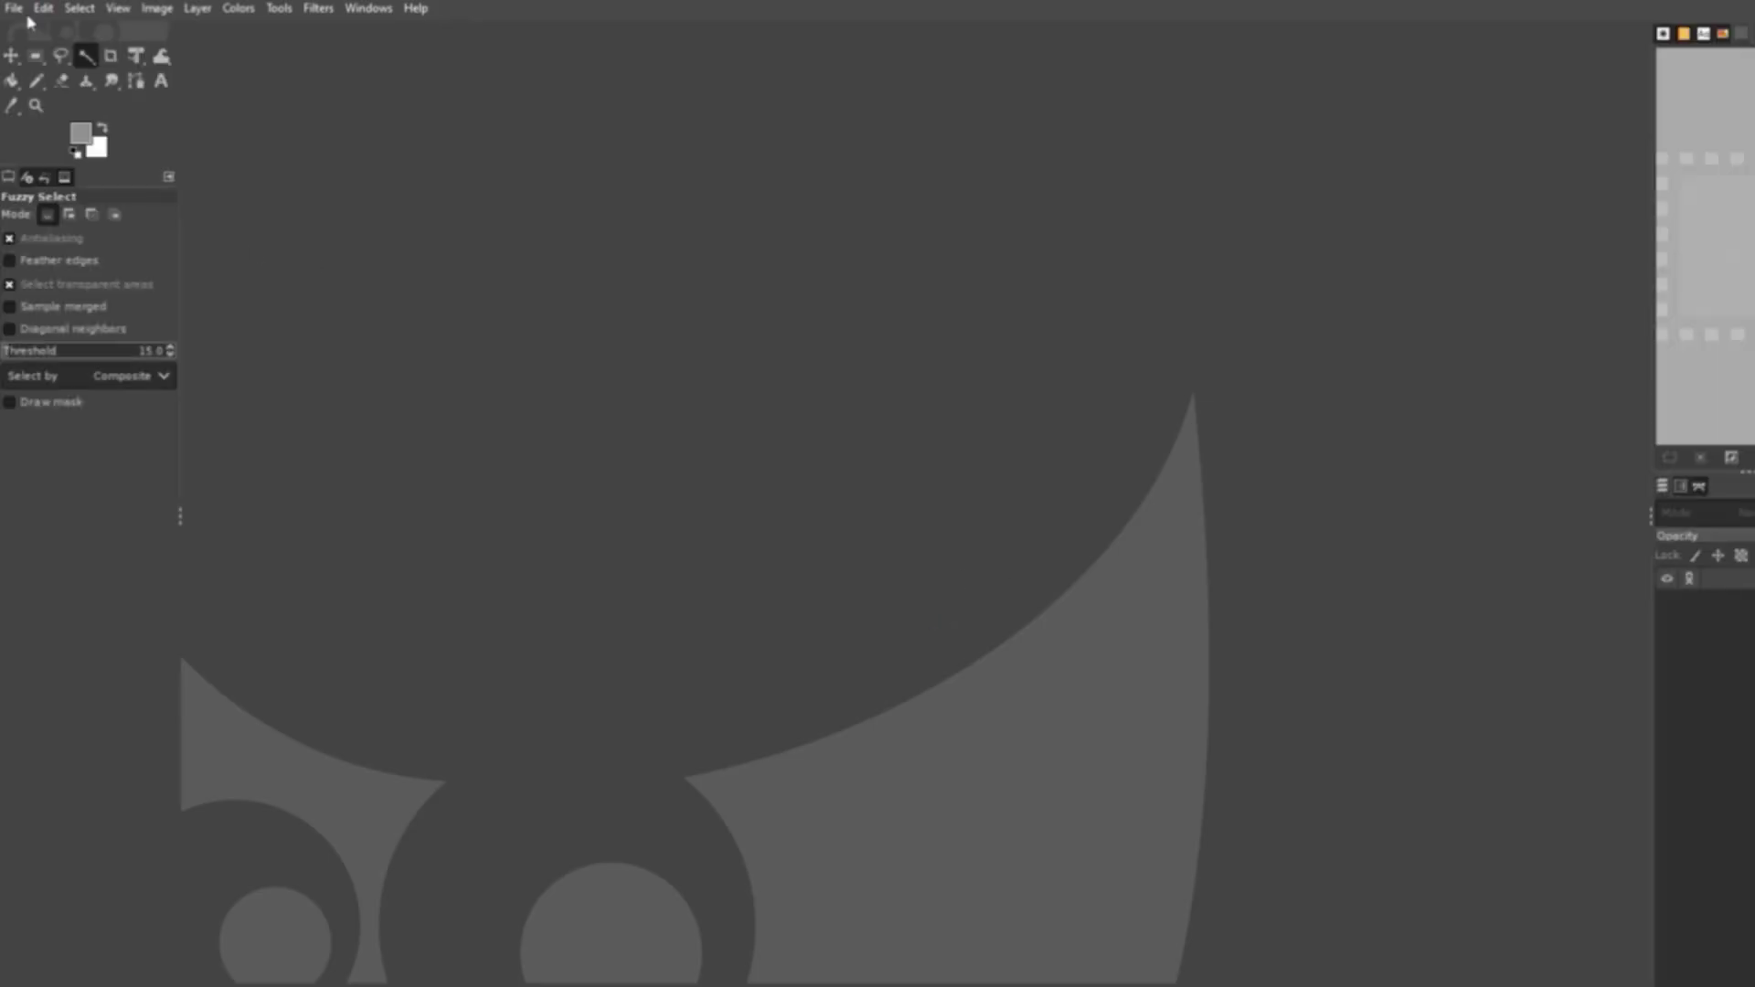
# - Open Hero Graphic.png from C:\Programs\HQ Stuff\Barbarian graphics in GIMP
pyautogui.click(15, 9)
pyautogui.click(46, 77)
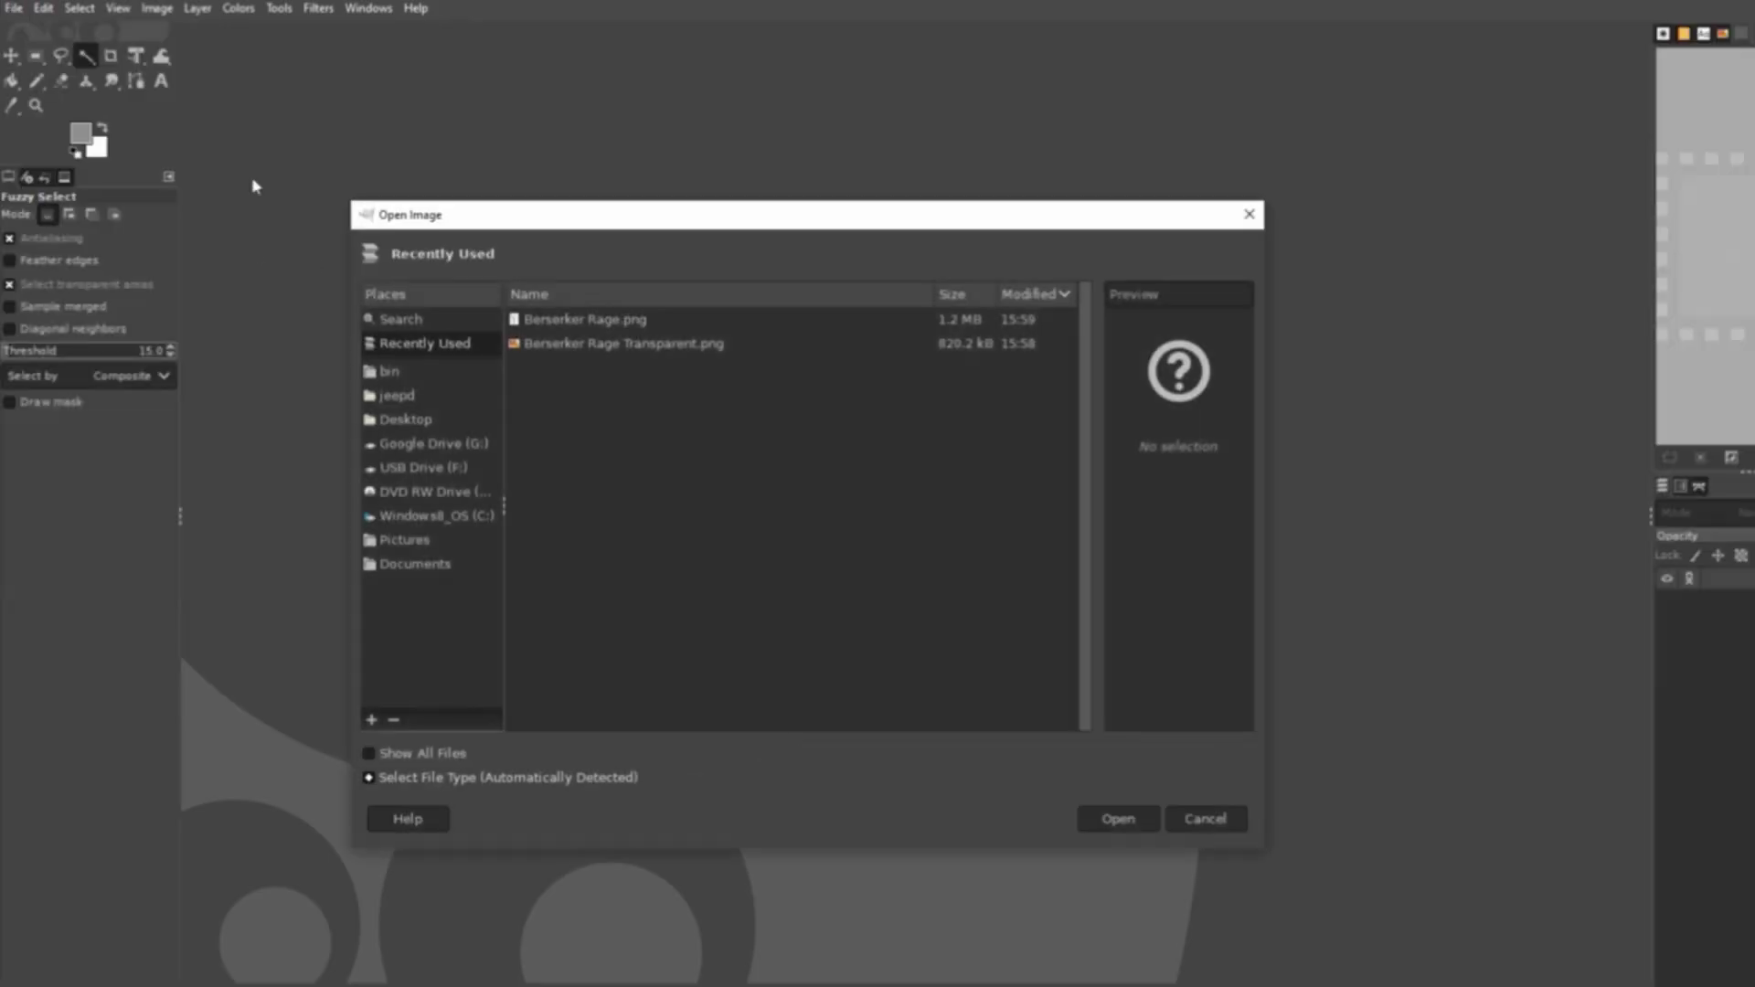
pyautogui.click(439, 516)
pyautogui.doubleClick(578, 457)
pyautogui.doubleClick(567, 343)
pyautogui.doubleClick(566, 439)
pyautogui.doubleClick(567, 439)
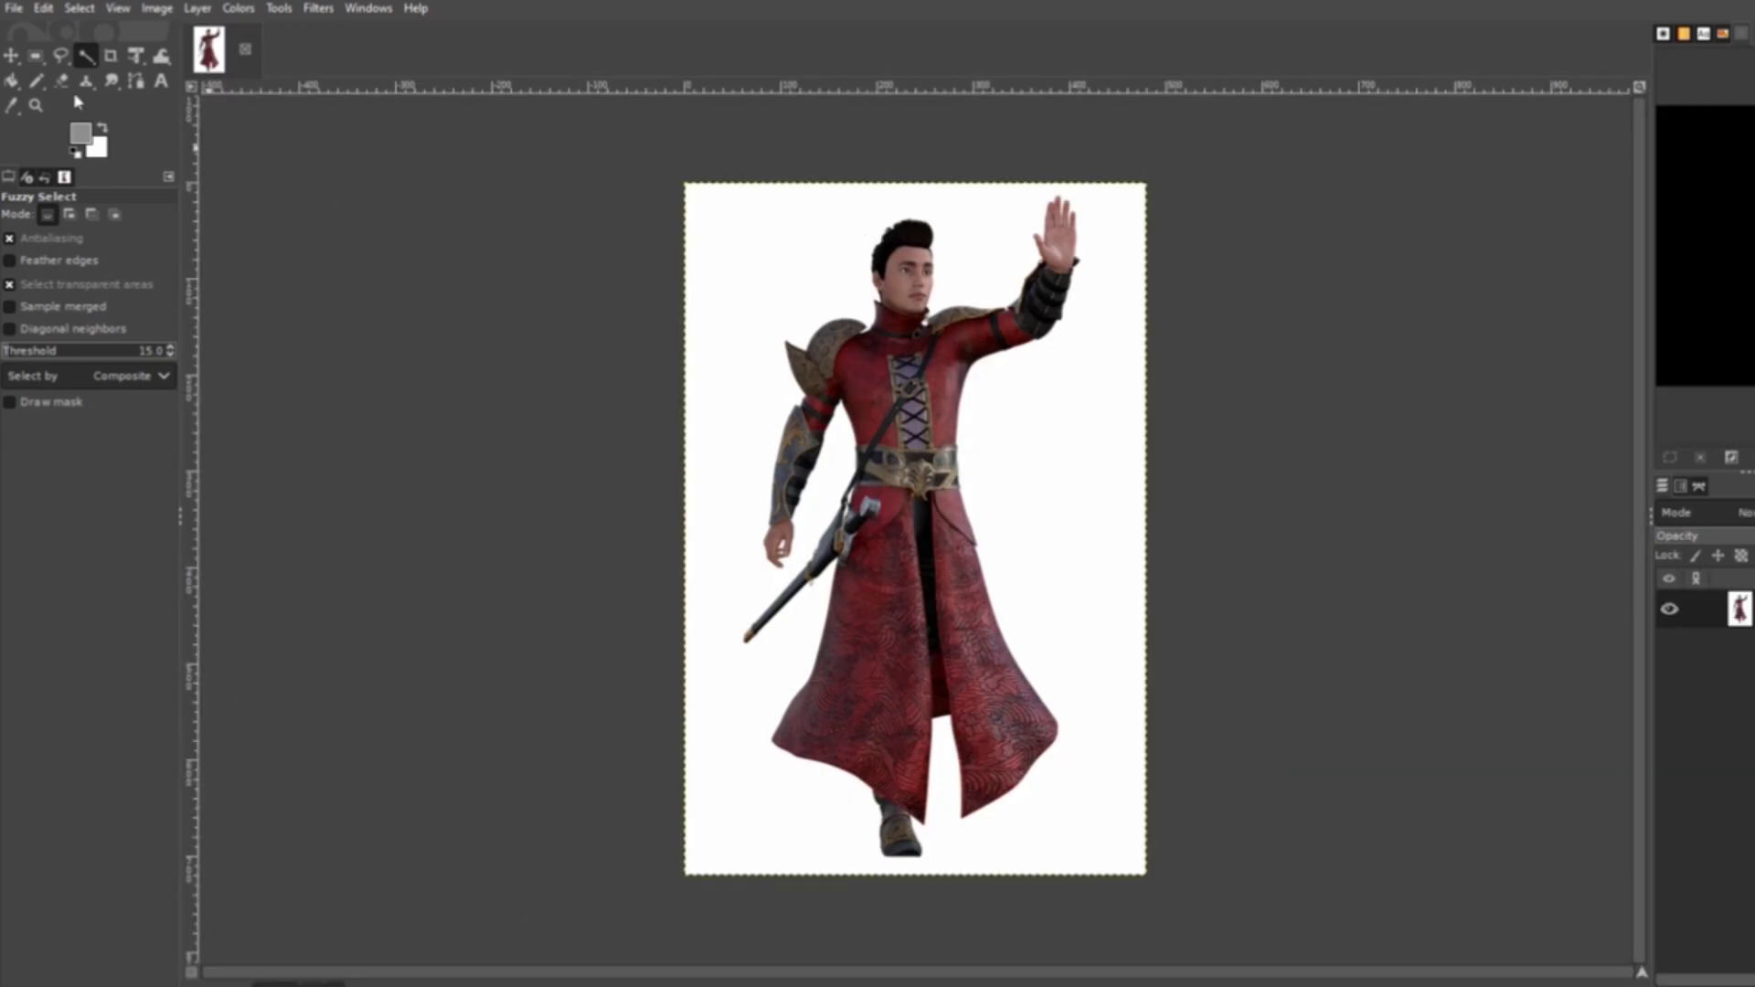
# - Fuzzy-select the white background and delete it to make it transparent
pyautogui.click(743, 249)
pyautogui.press('Delete')
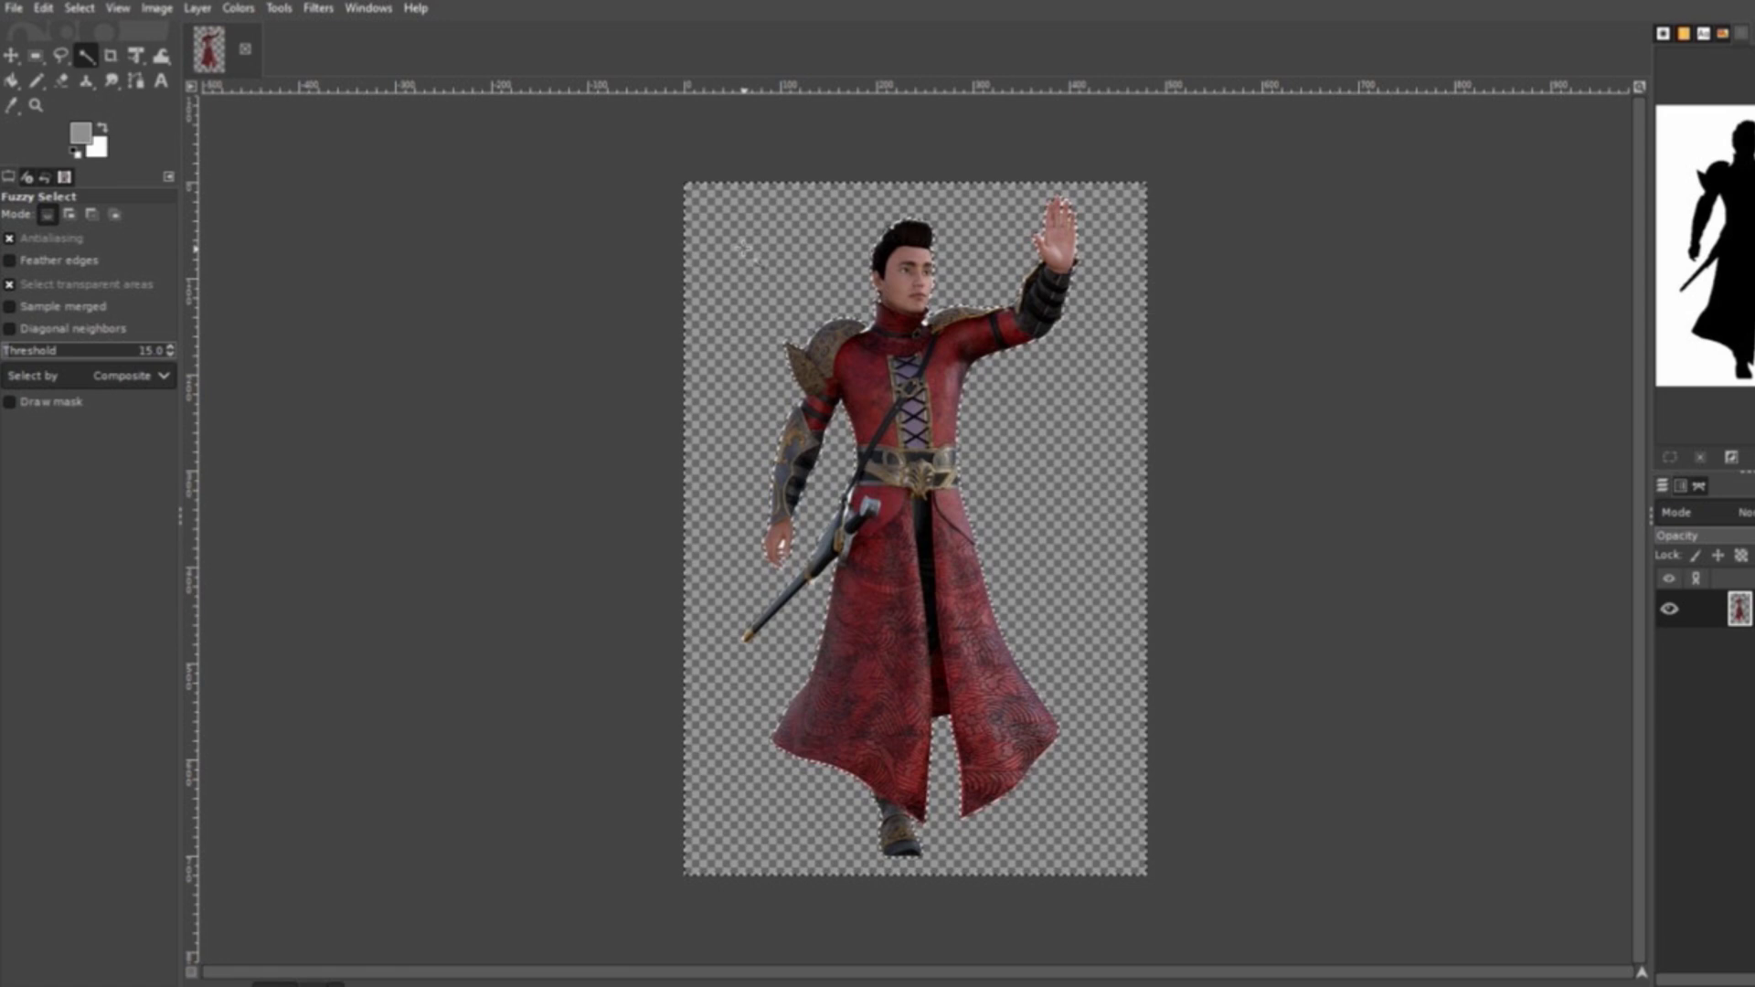
pyautogui.click(80, 9)
# - Clear the selection, export as Hero Graphic Transparent.png, and quit GIMP
pyautogui.click(91, 56)
pyautogui.click(14, 8)
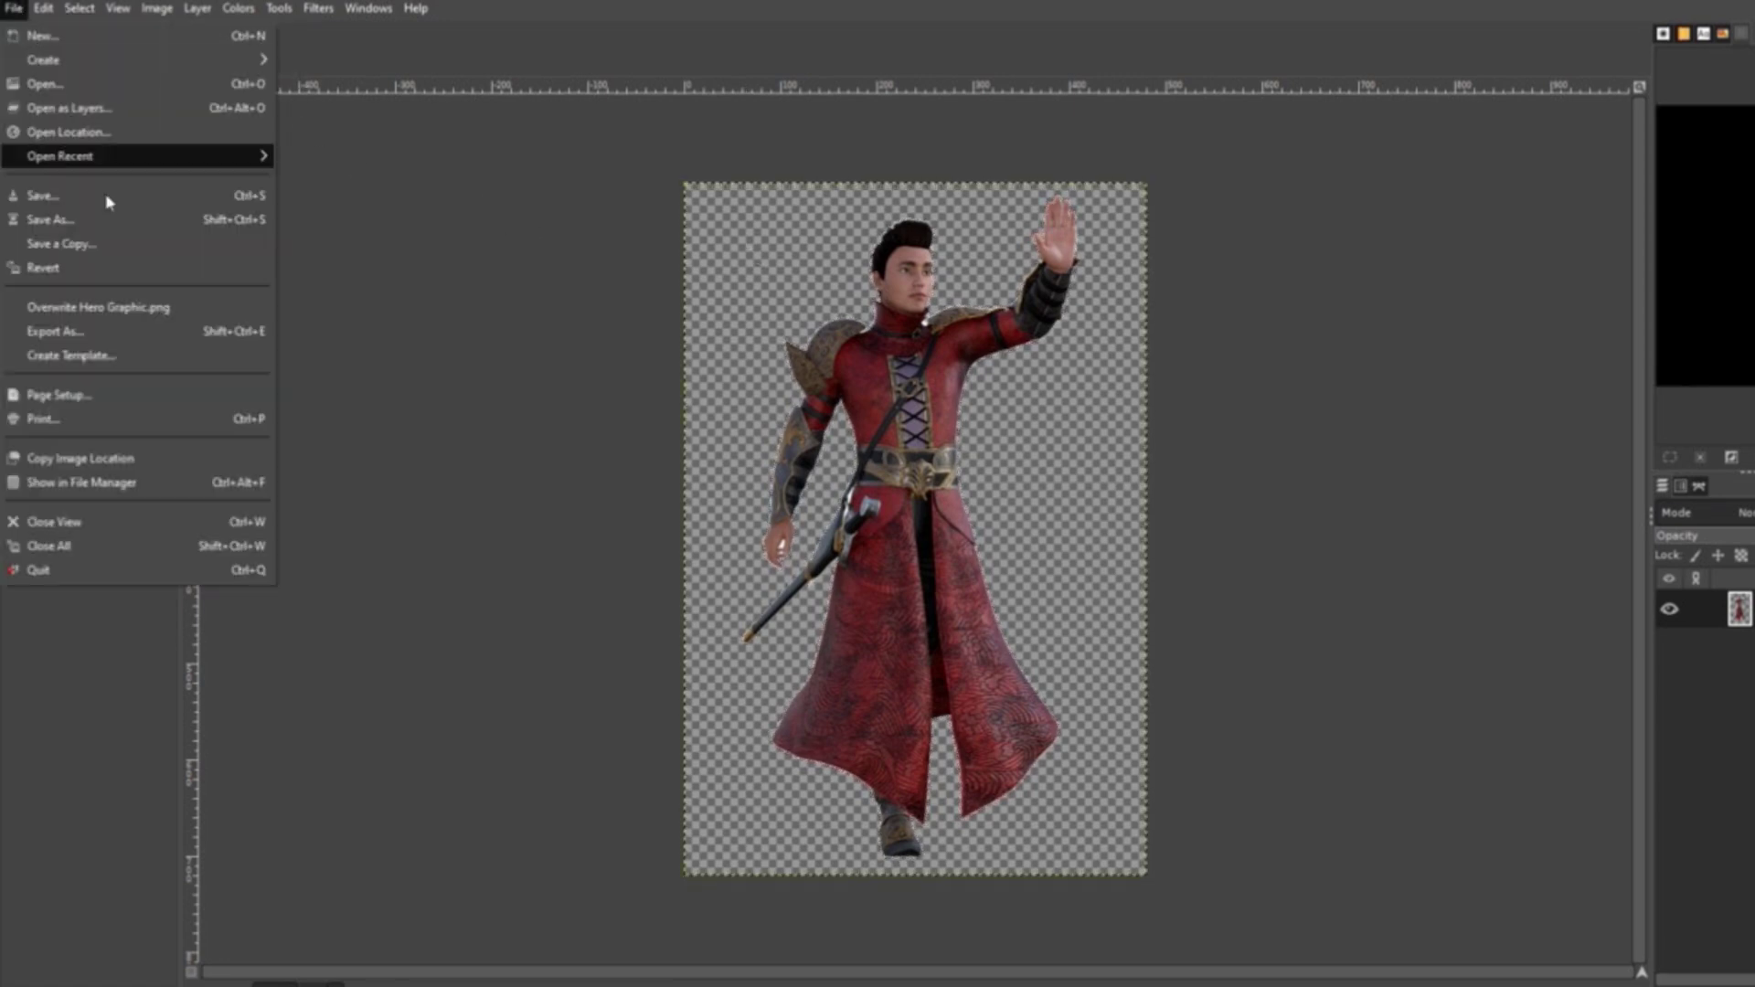
pyautogui.click(100, 332)
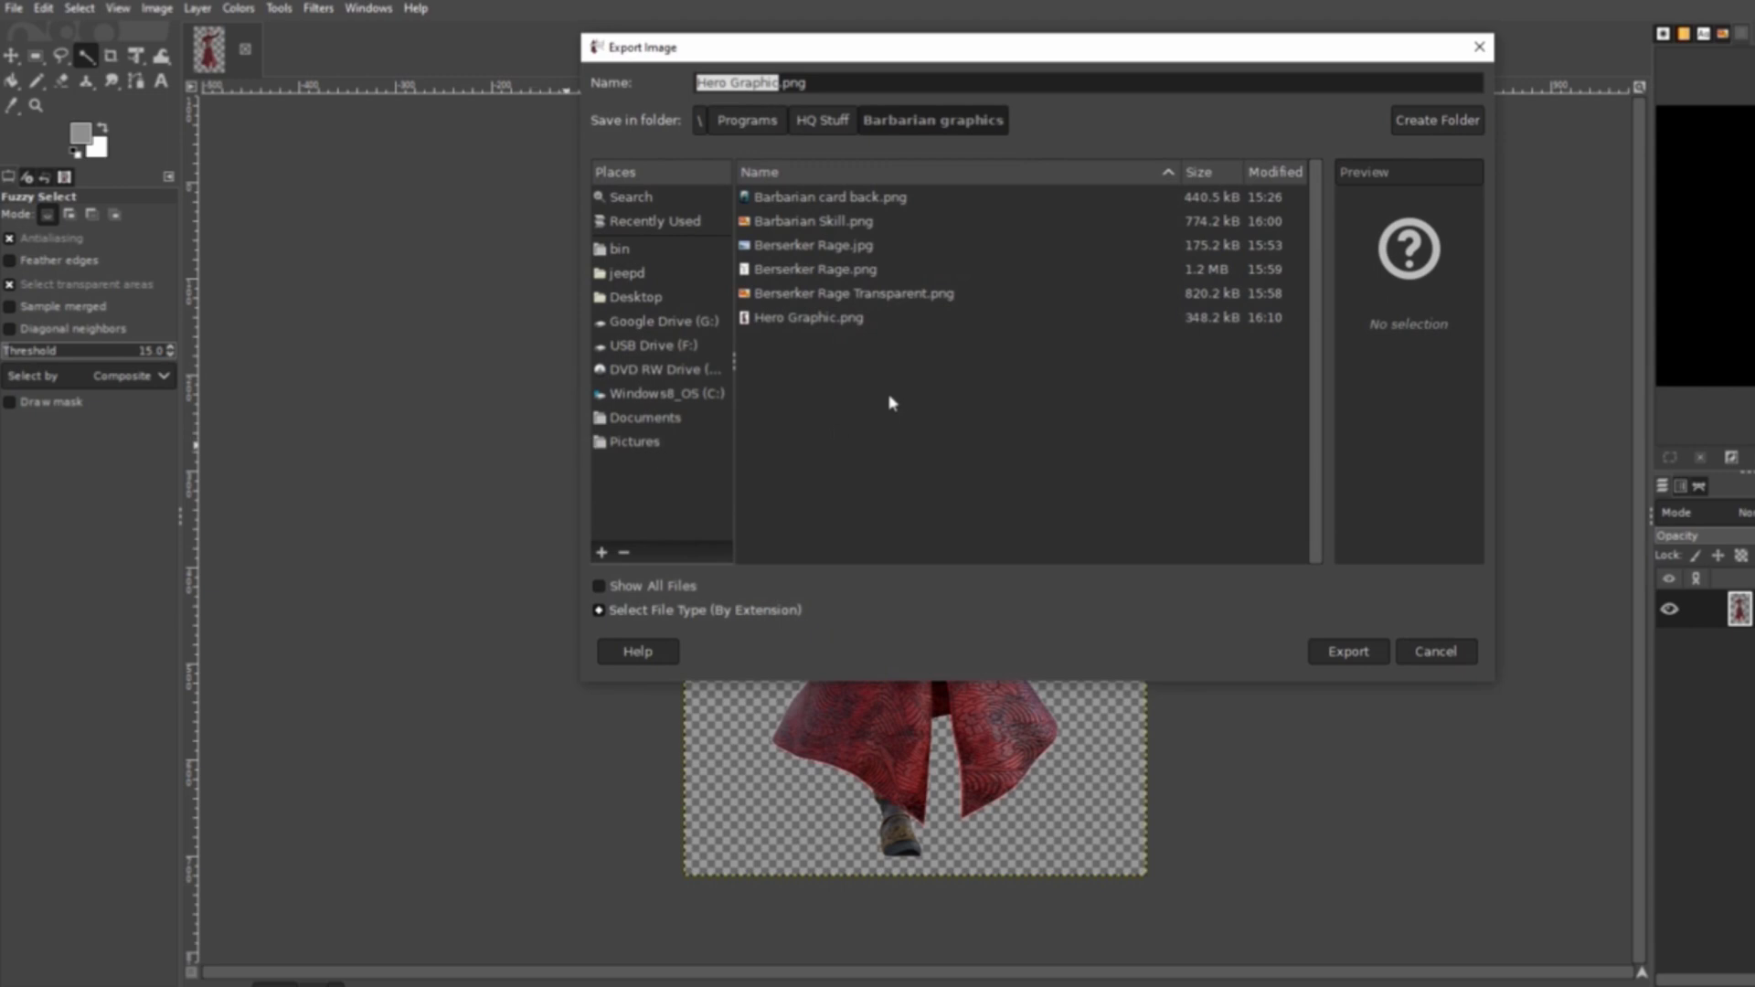
pyautogui.click(852, 322)
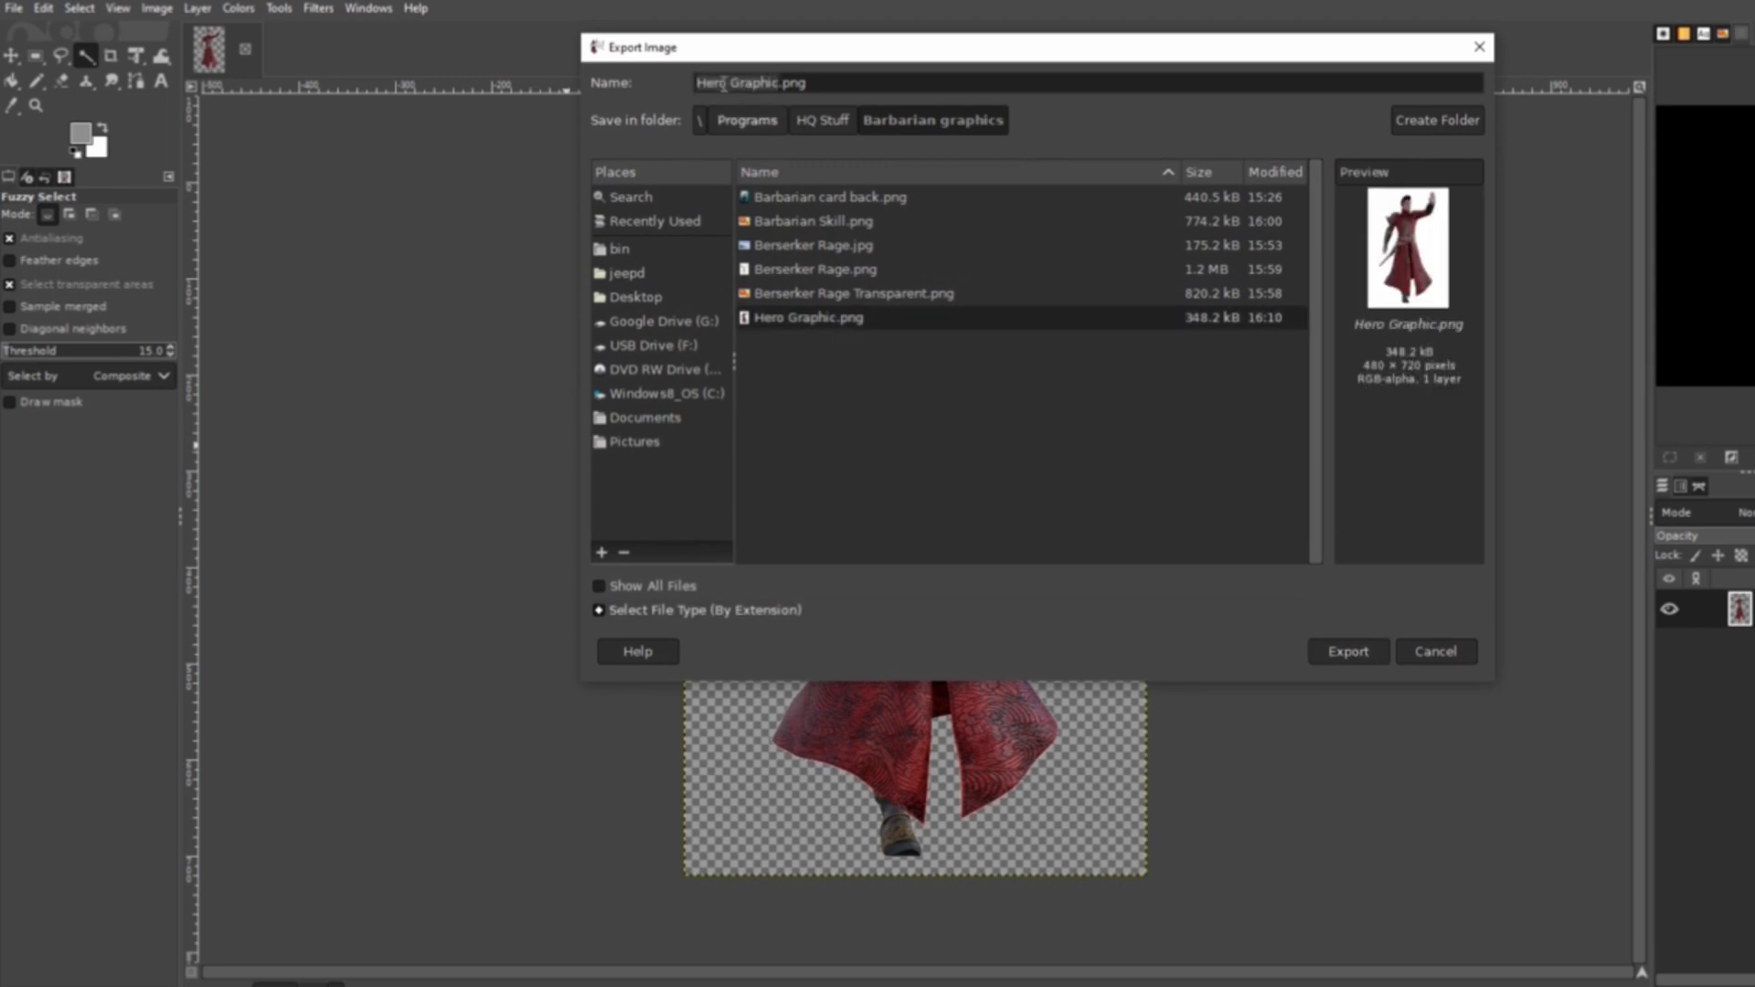
pyautogui.click(782, 83)
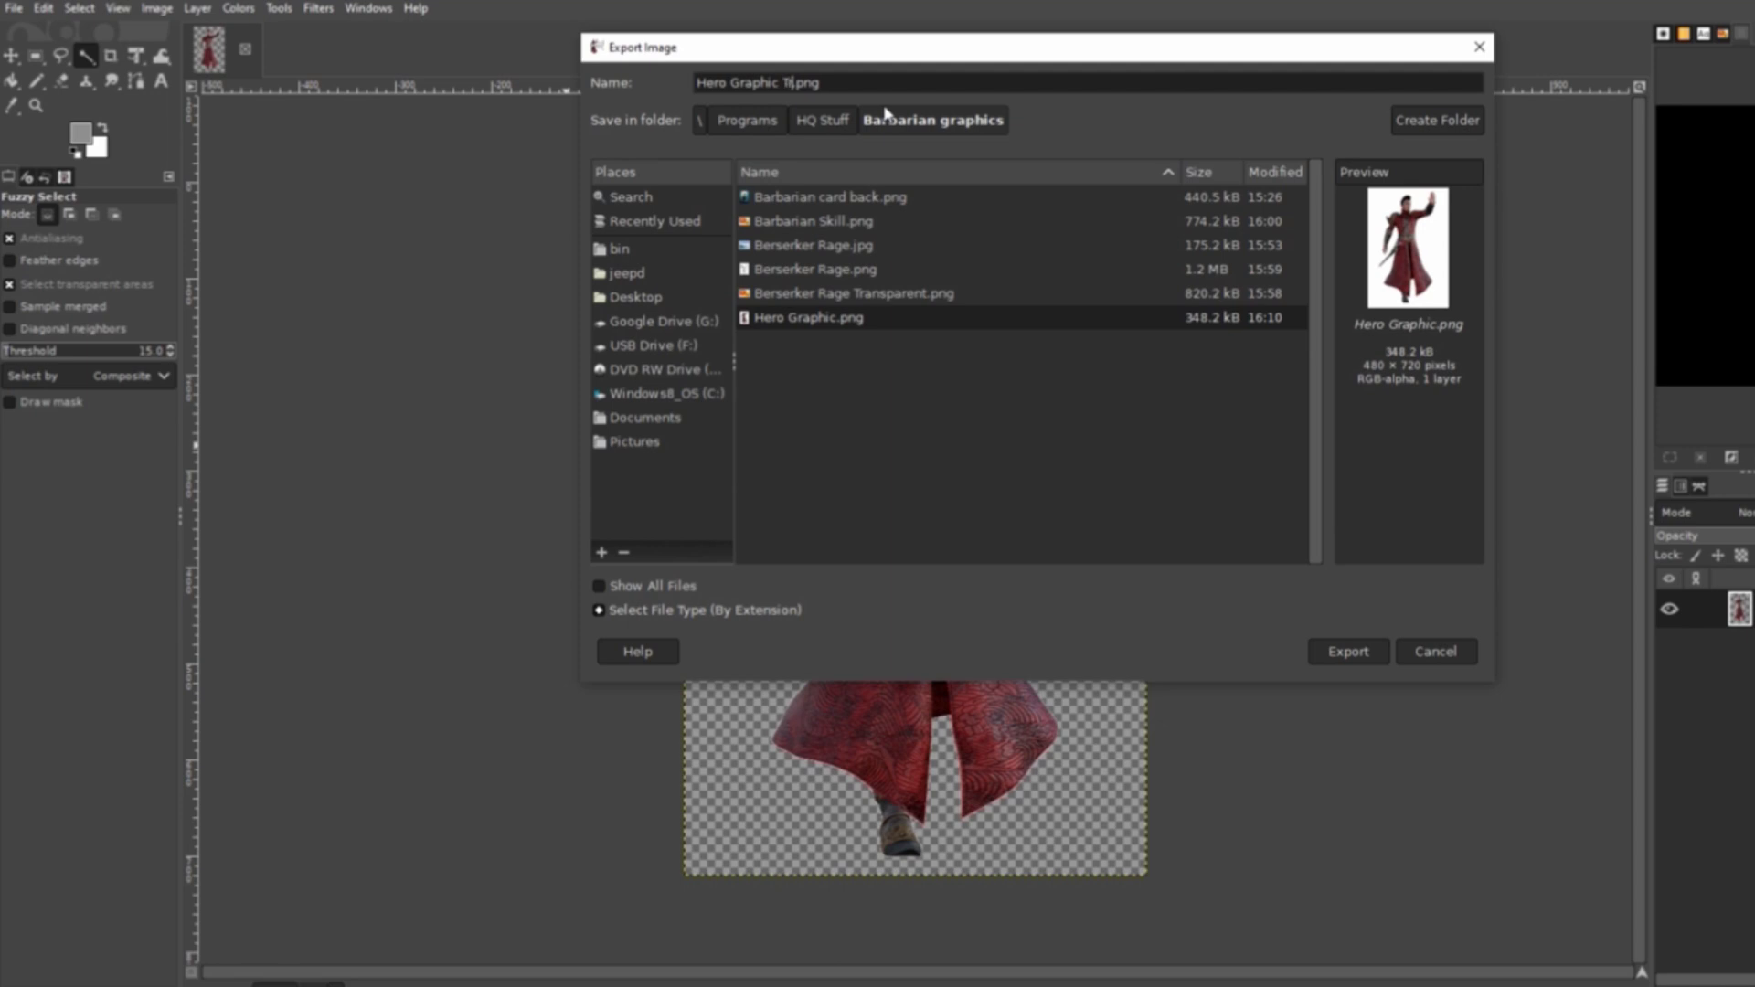
pyautogui.write('Transparent')
pyautogui.click(1382, 656)
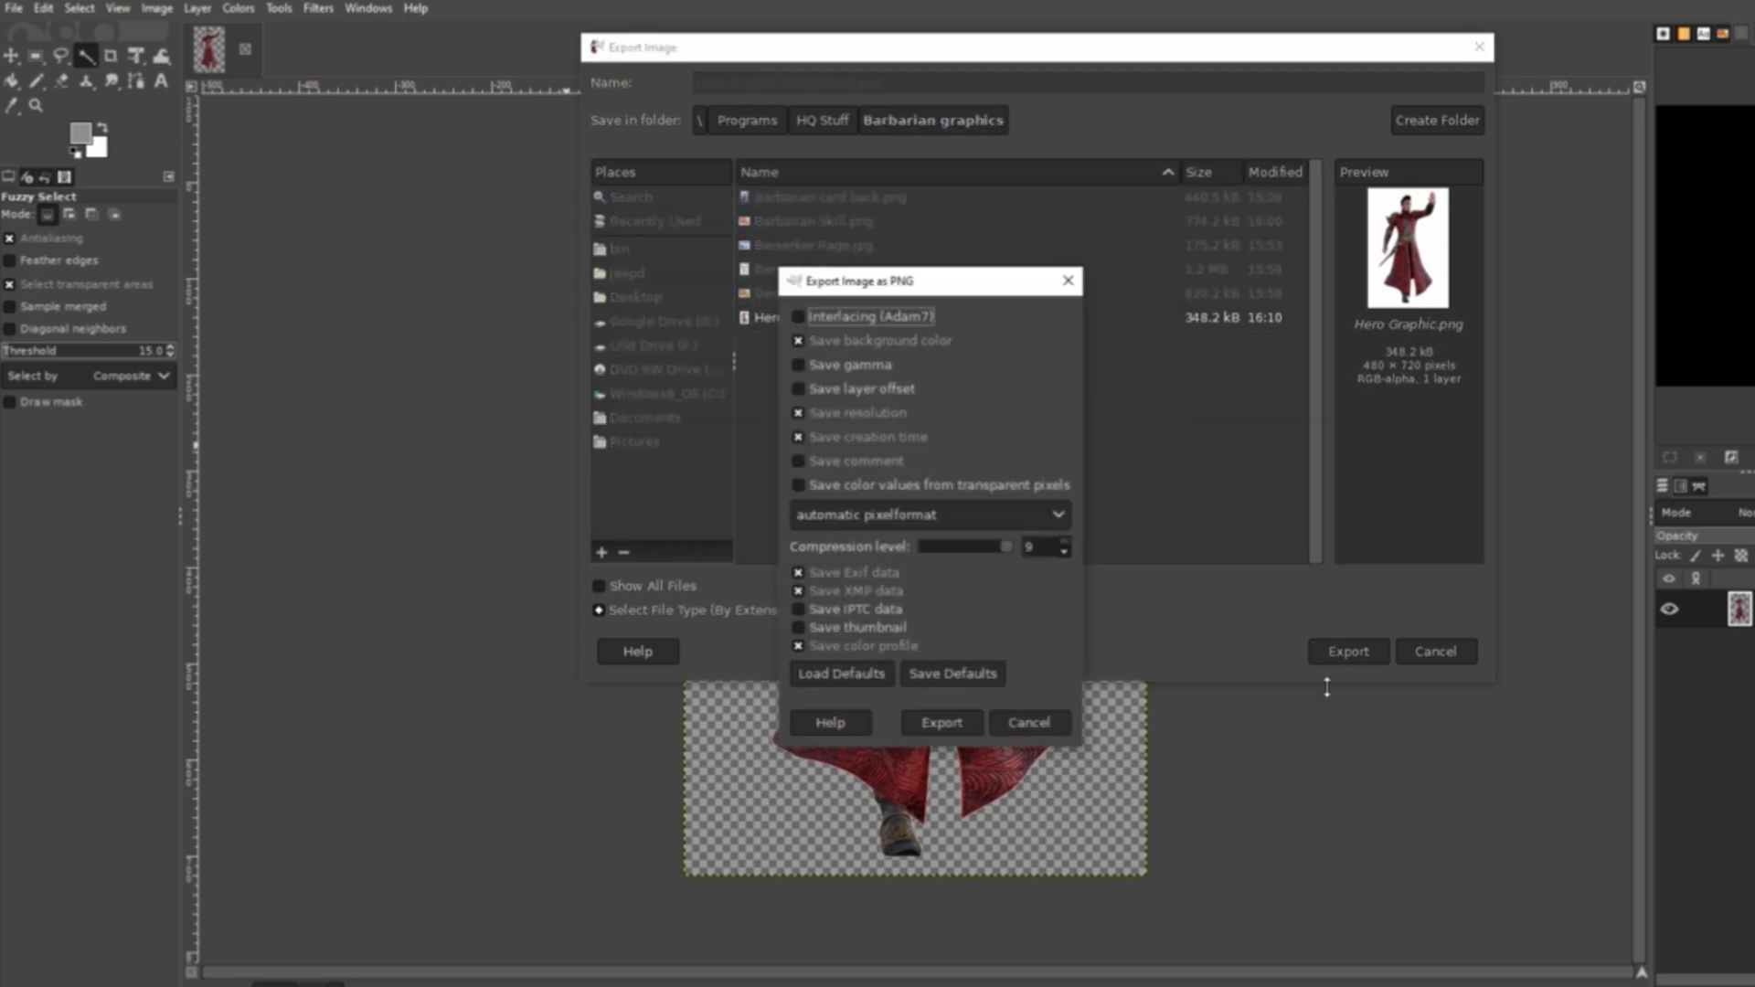
pyautogui.click(950, 722)
pyautogui.hotkey('ctrl', 'q')
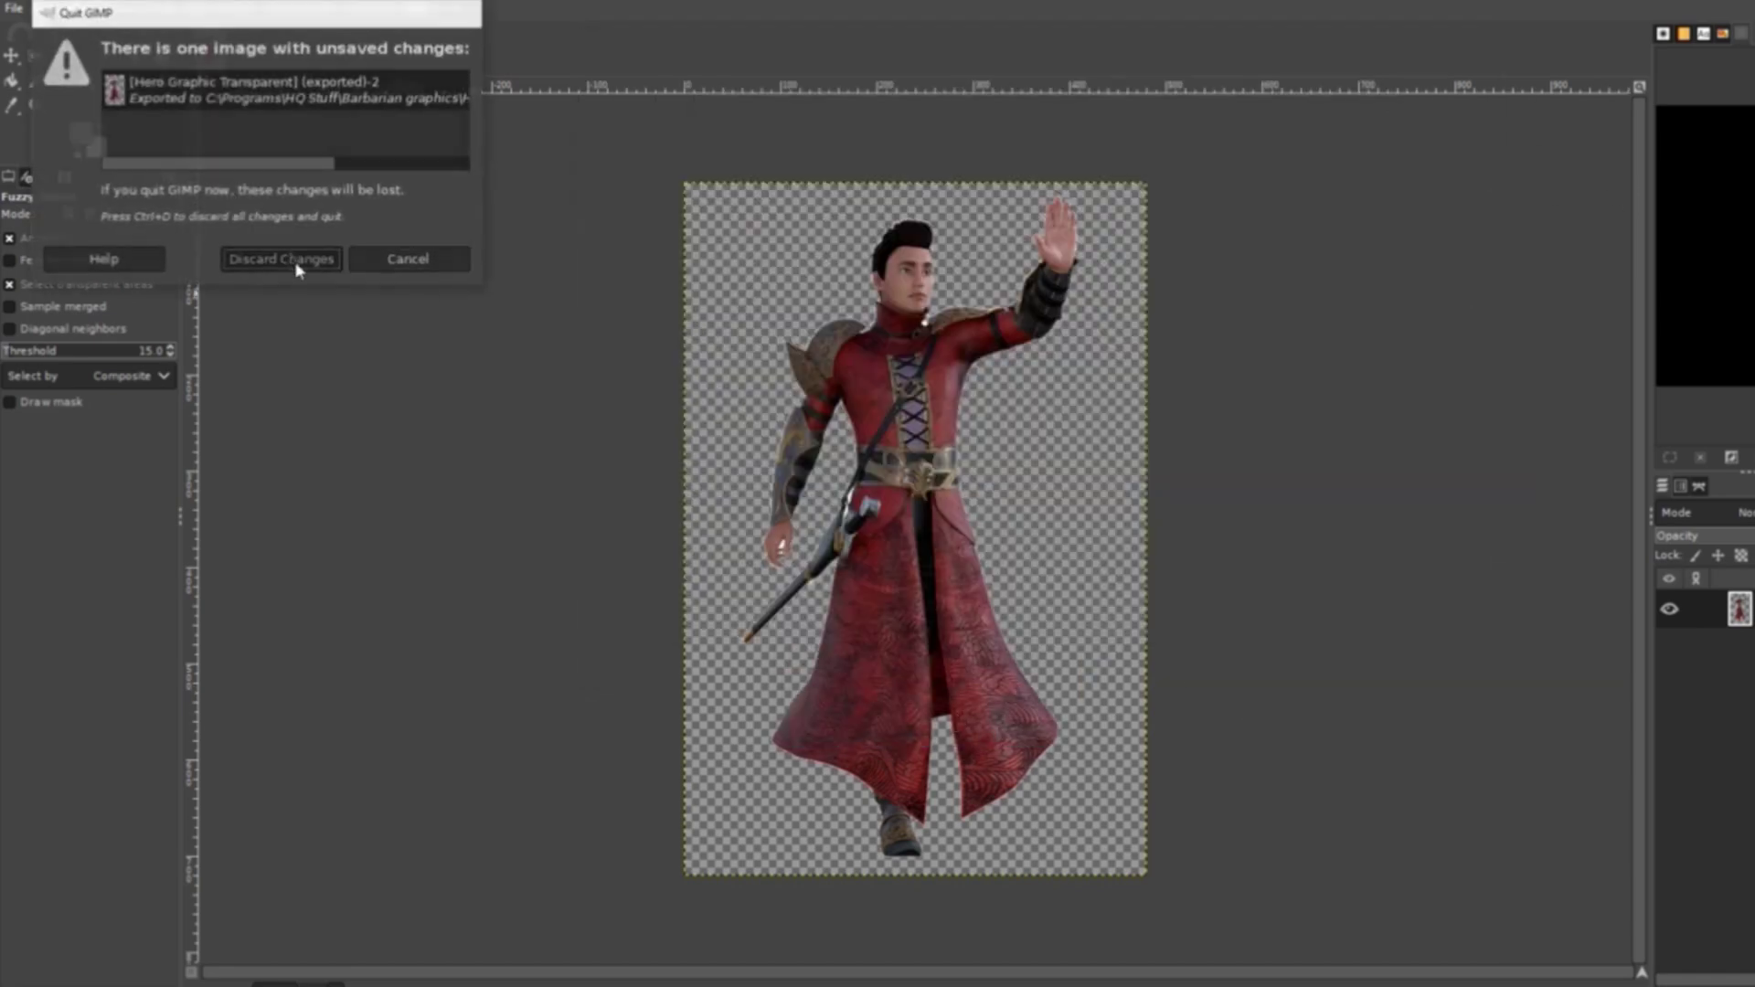
# - Discard GIMP changes and load Hero Graphic Transparent.png onto the Boss card
pyautogui.click(291, 261)
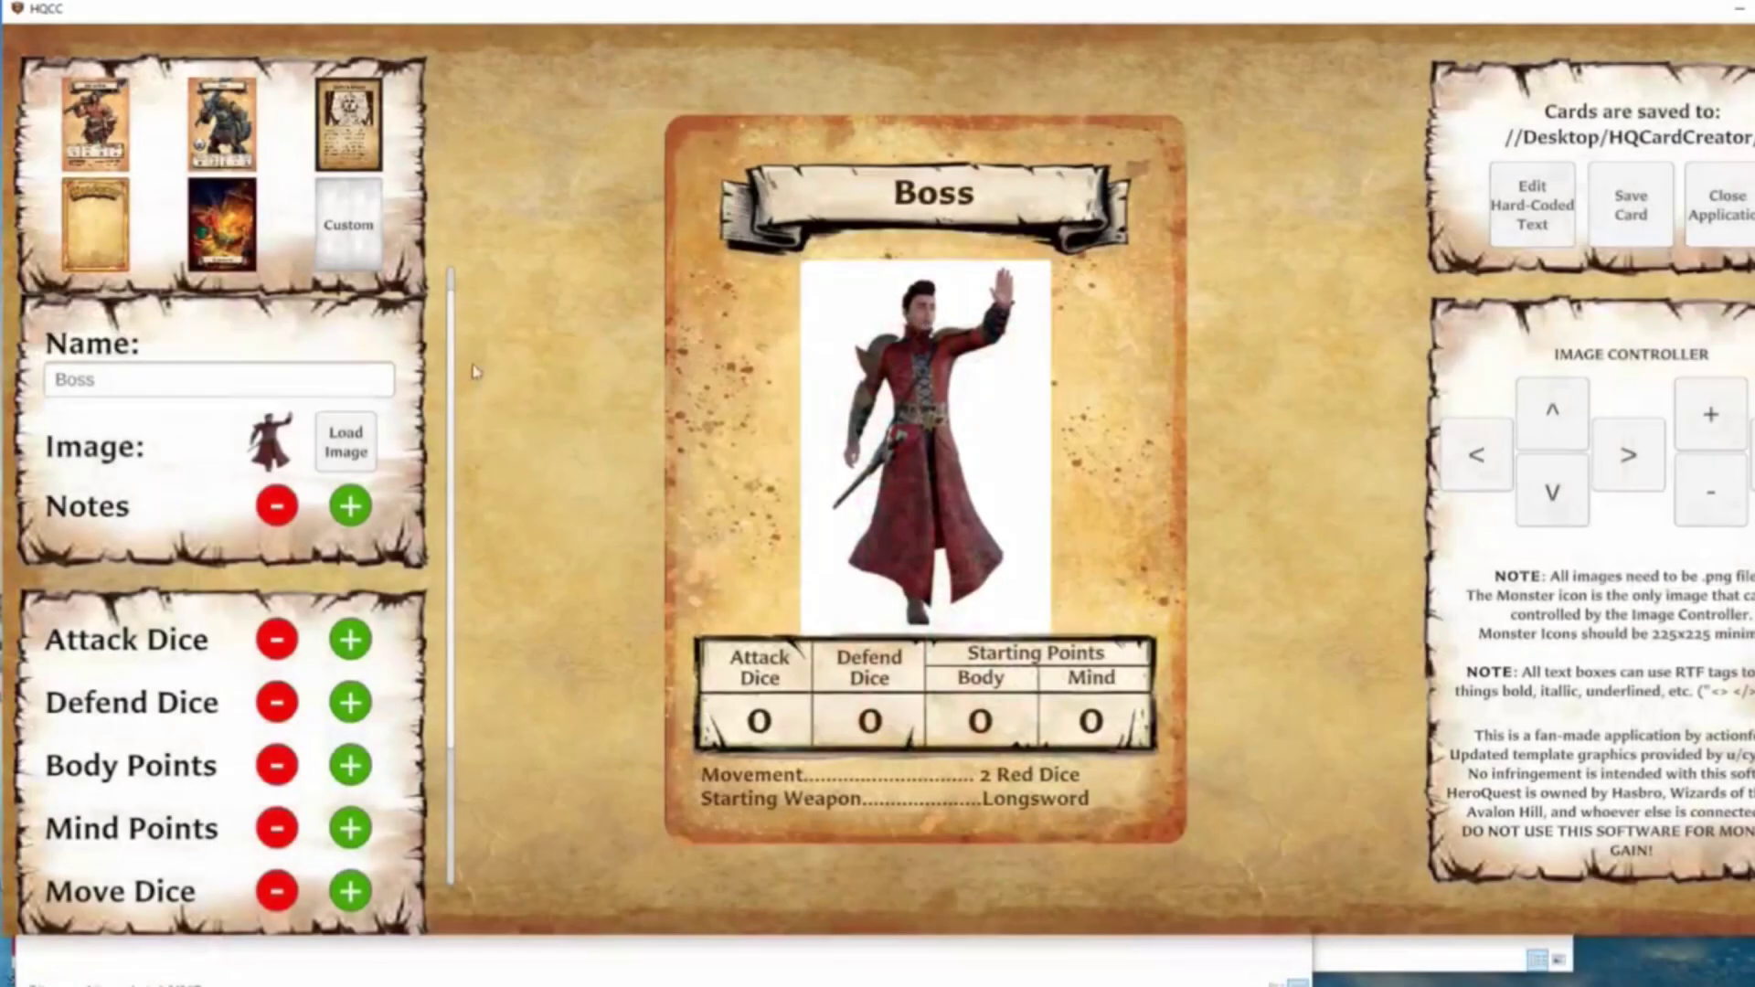
pyautogui.click(372, 444)
pyautogui.click(654, 225)
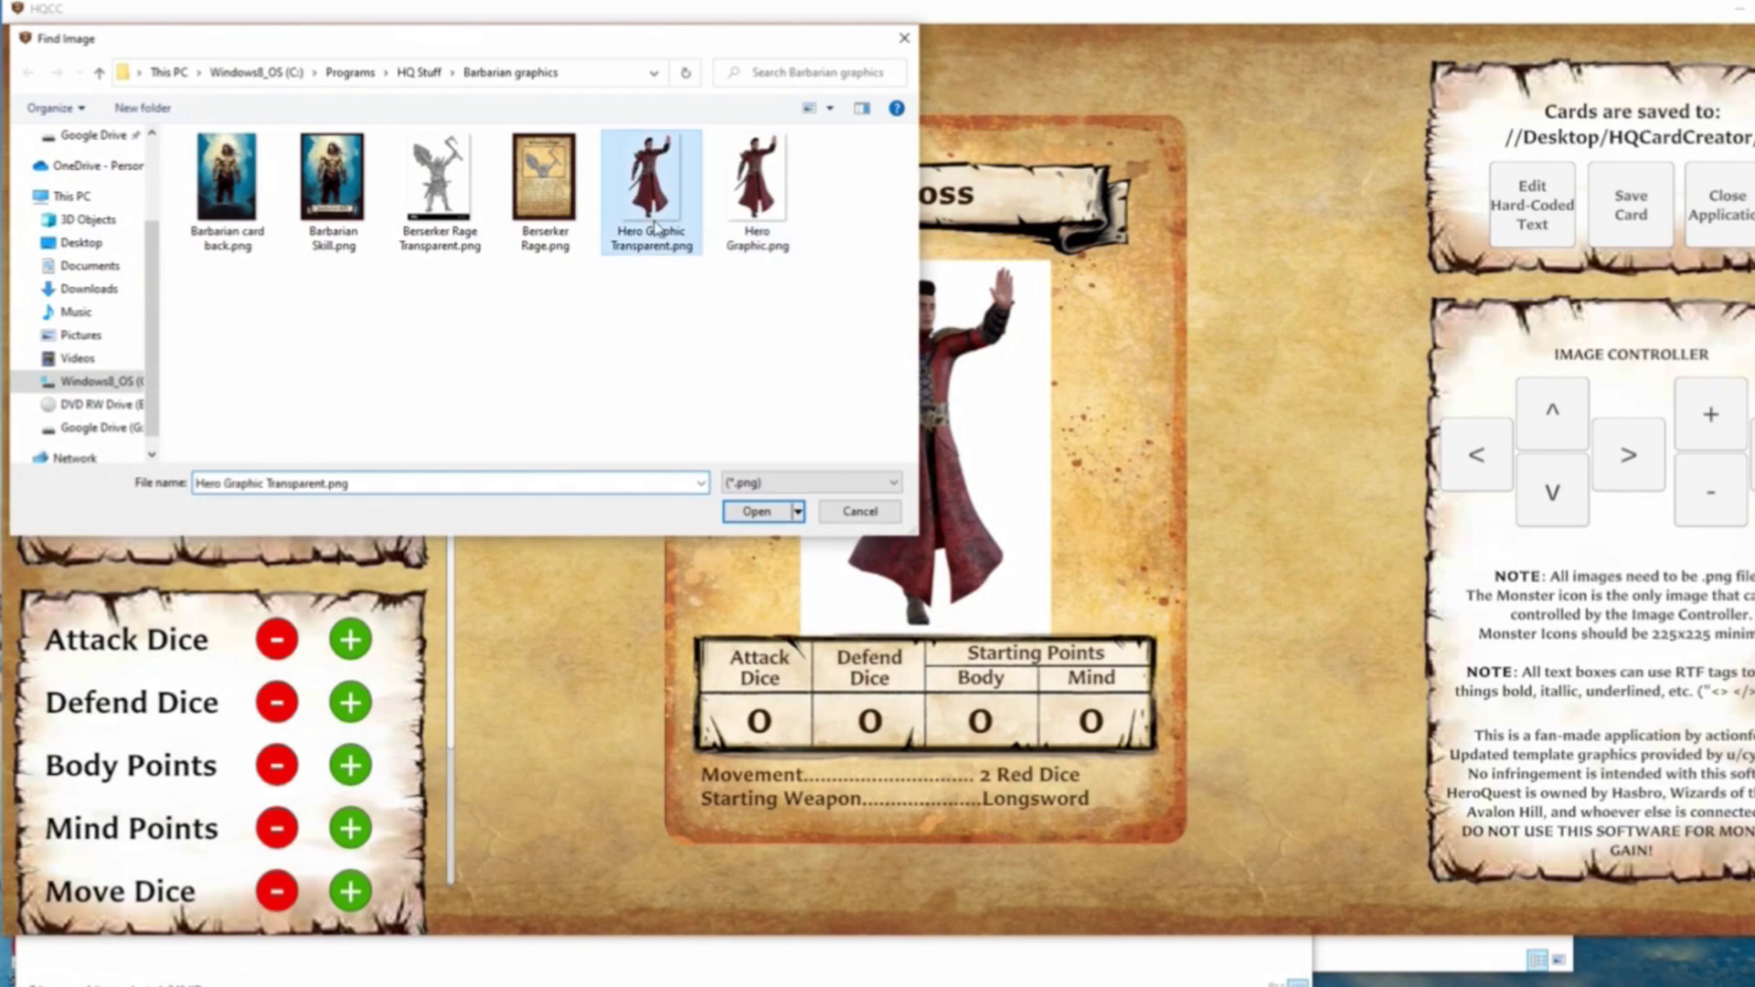
pyautogui.click(757, 511)
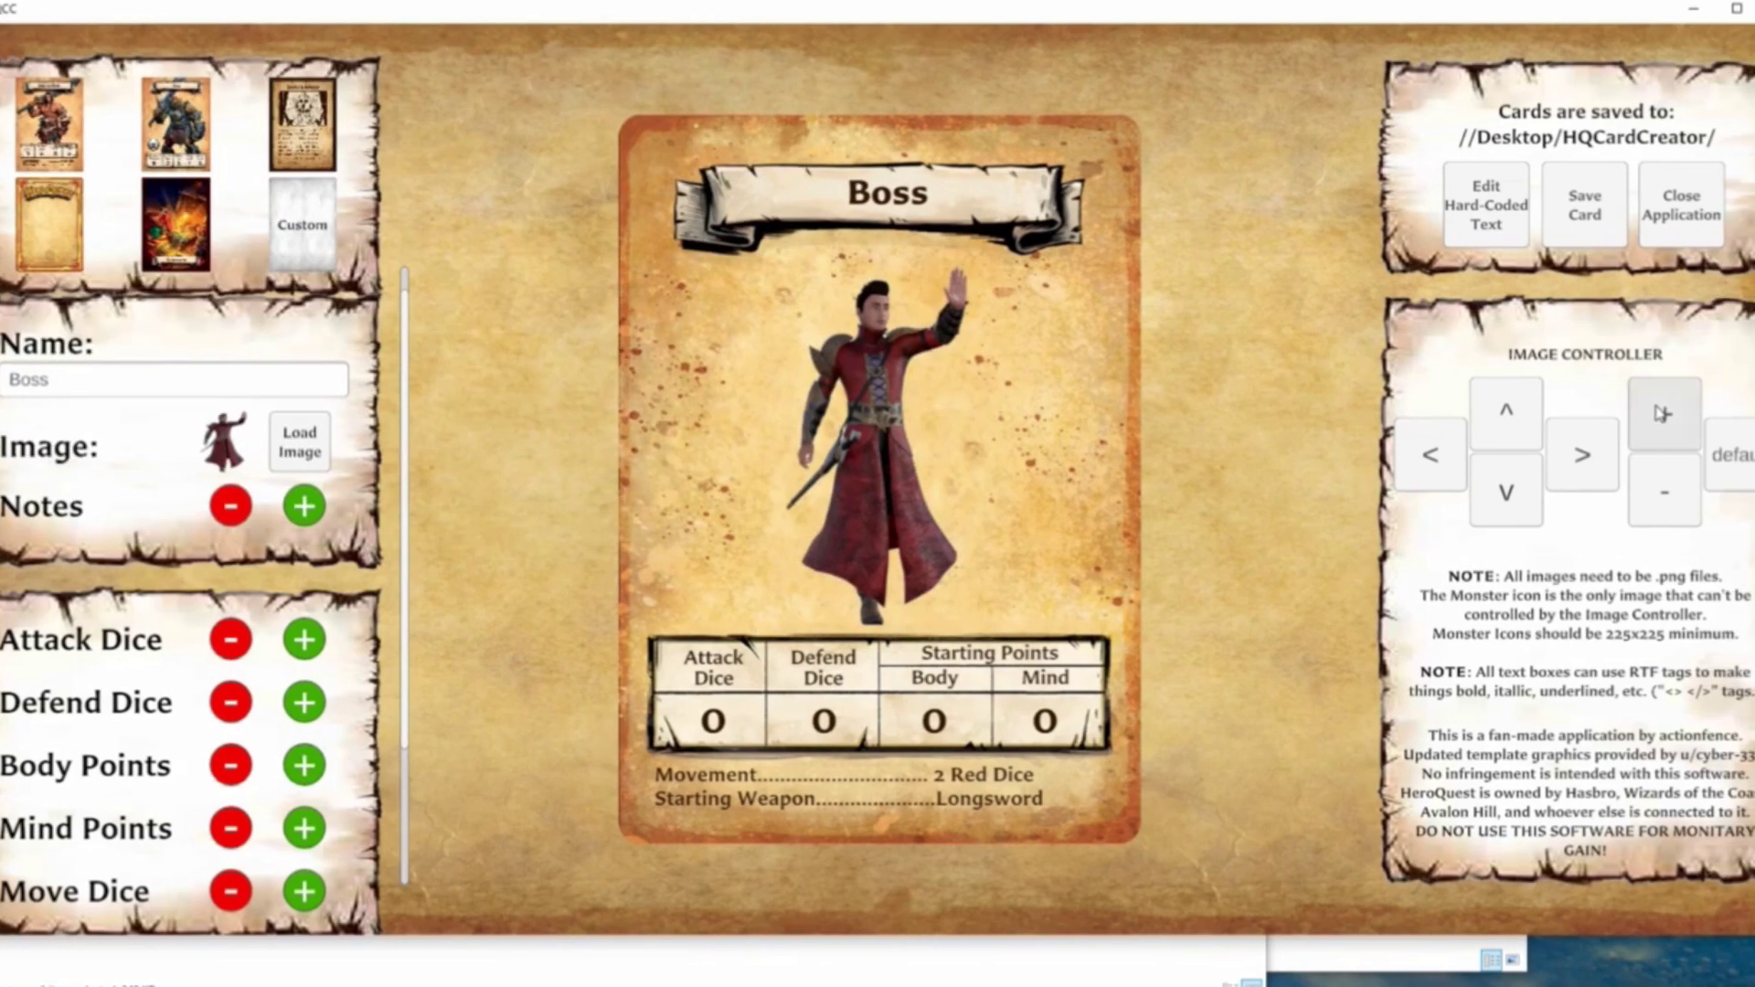
# - Enlarge the hero image twice and lower it until his legs run behind the stats table
pyautogui.click(1708, 414)
pyautogui.click(1662, 414)
pyautogui.click(1517, 512)
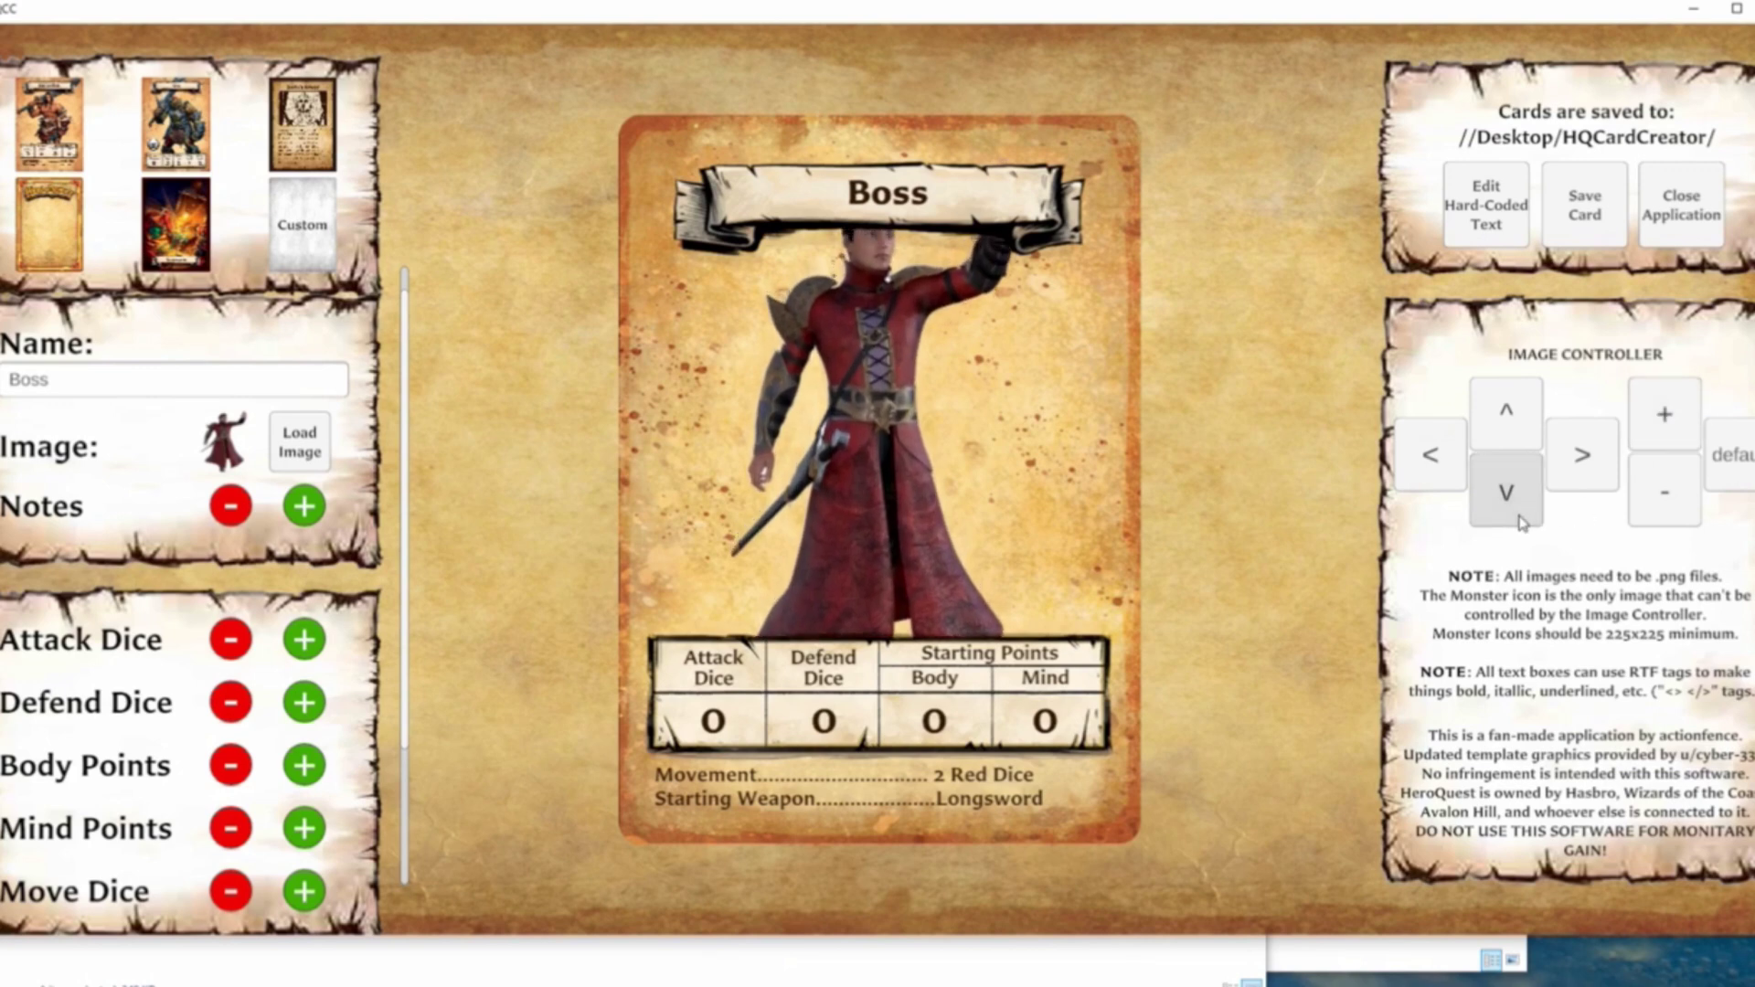
pyautogui.click(1520, 523)
pyautogui.click(1520, 523)
pyautogui.click(1519, 524)
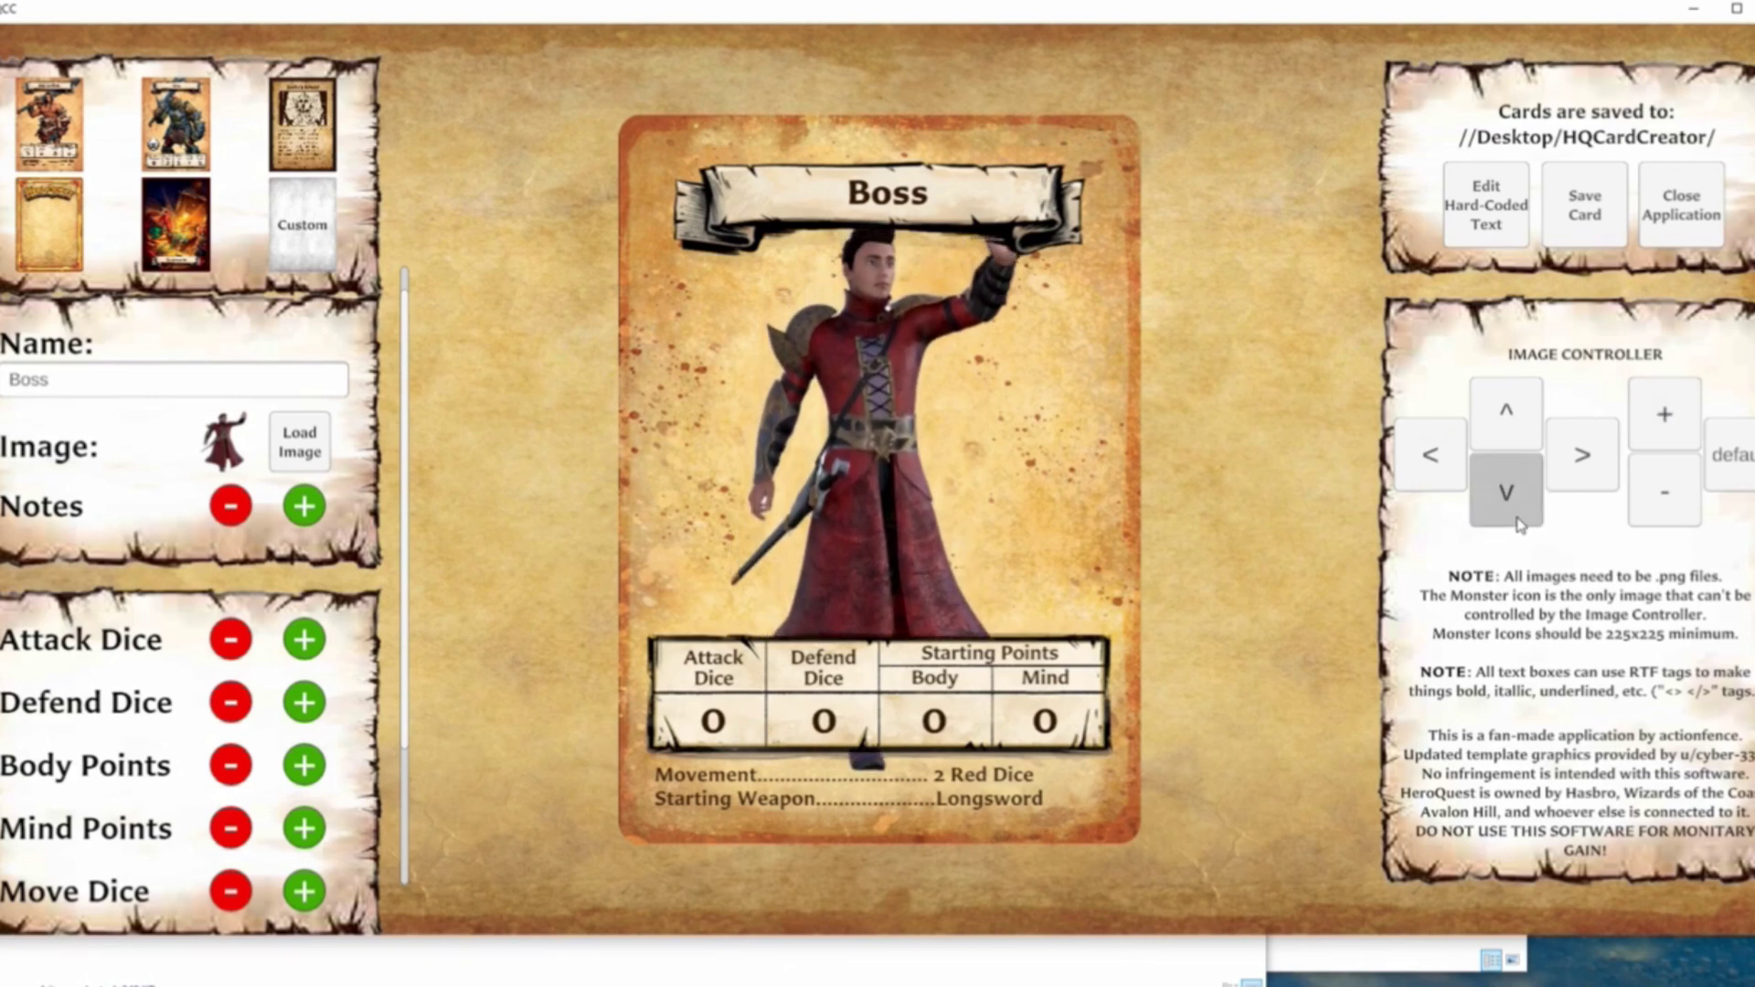
pyautogui.click(1519, 523)
pyautogui.click(1519, 524)
pyautogui.click(1519, 524)
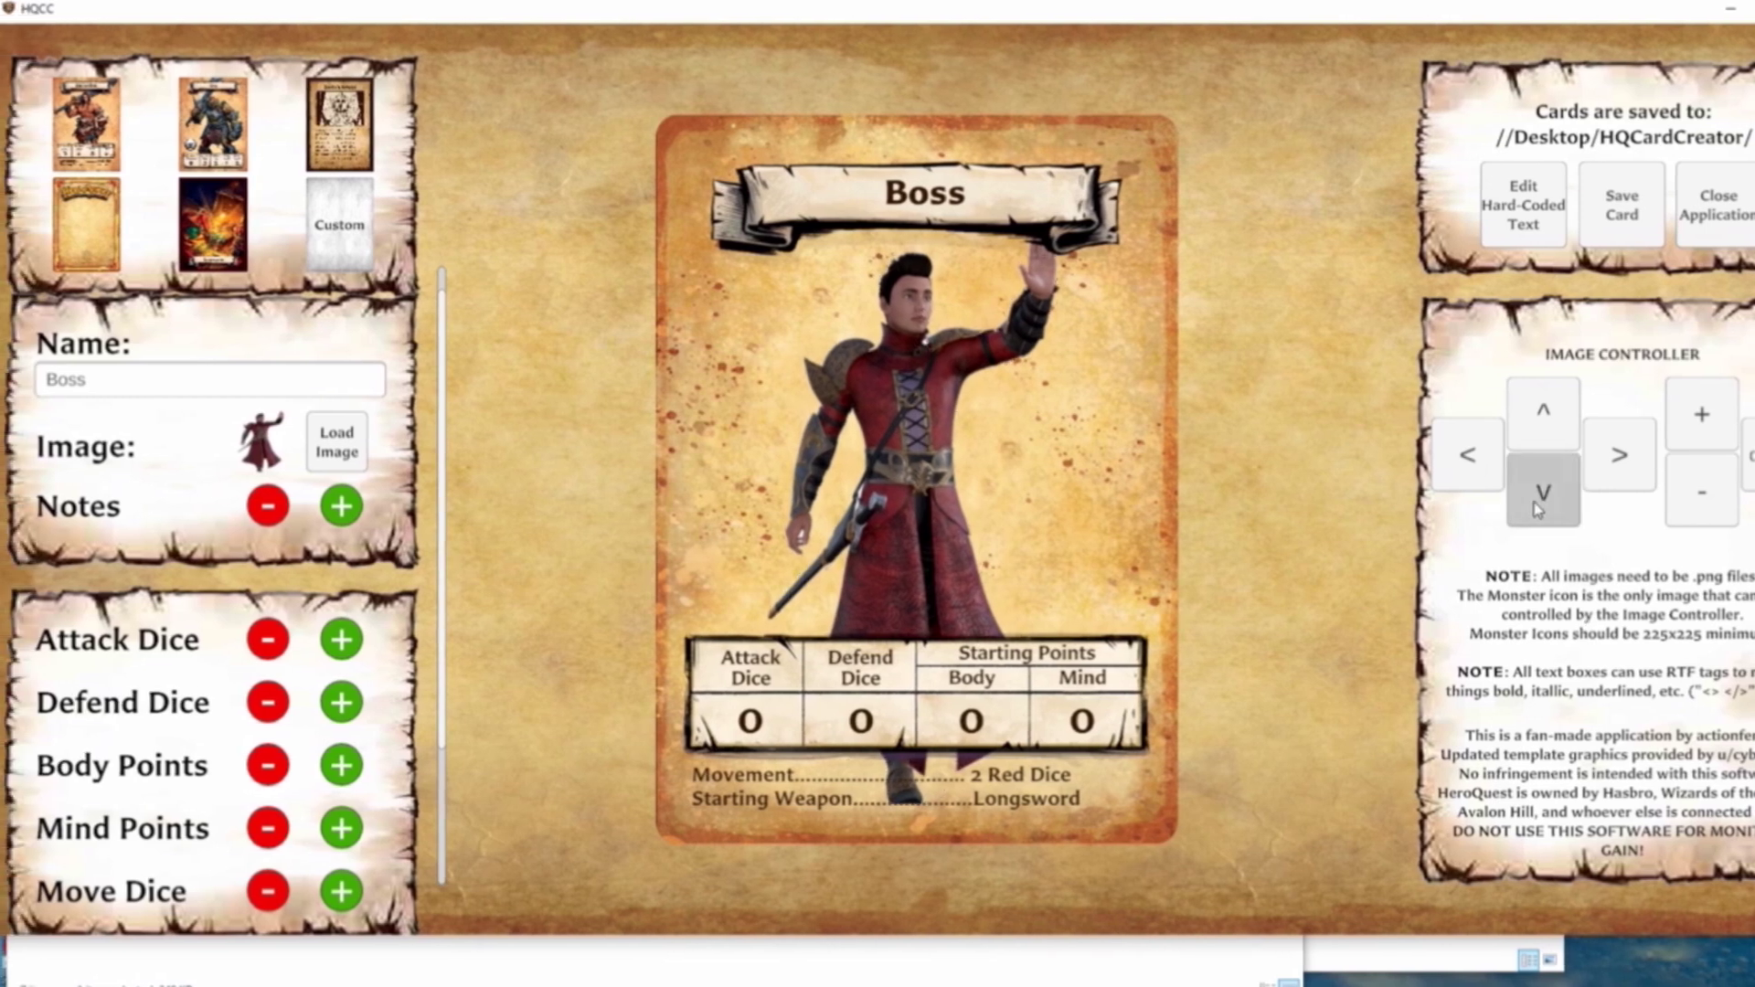
pyautogui.click(1506, 493)
pyautogui.click(1506, 494)
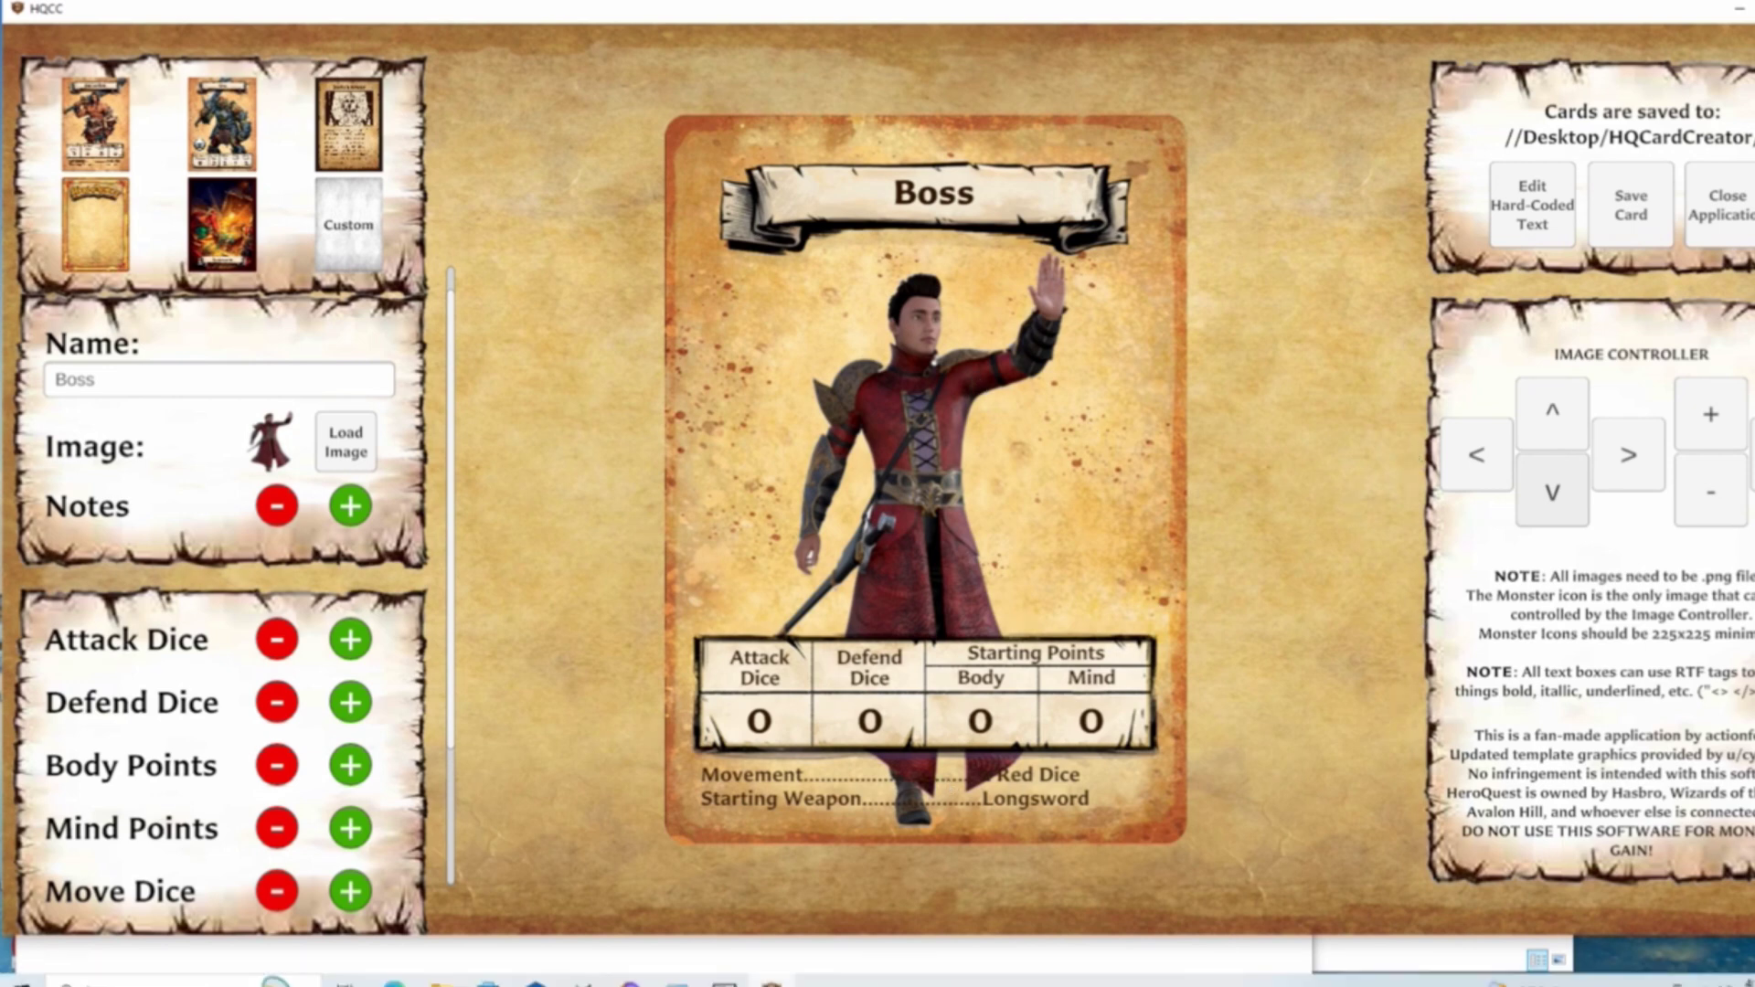
# - Edit Hero Graphic.png in Paint, shortening the canvas from 720 to 495 px tall
pyautogui.moveTo(439, 983)
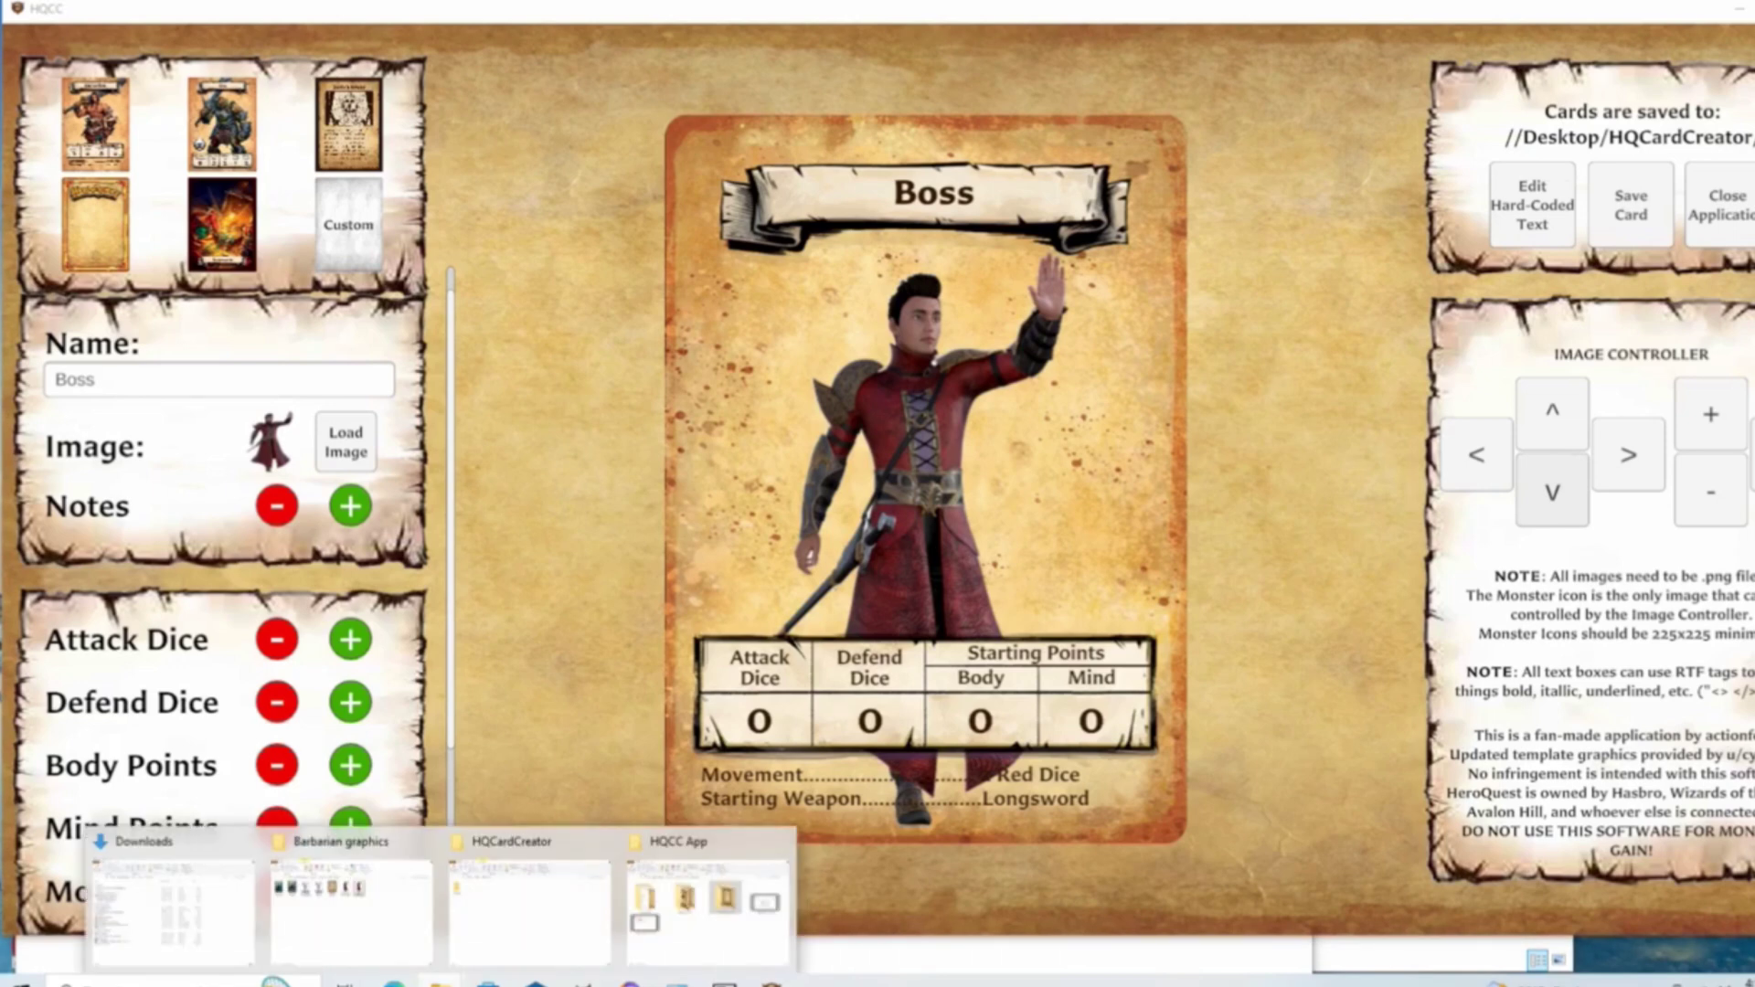
pyautogui.click(409, 840)
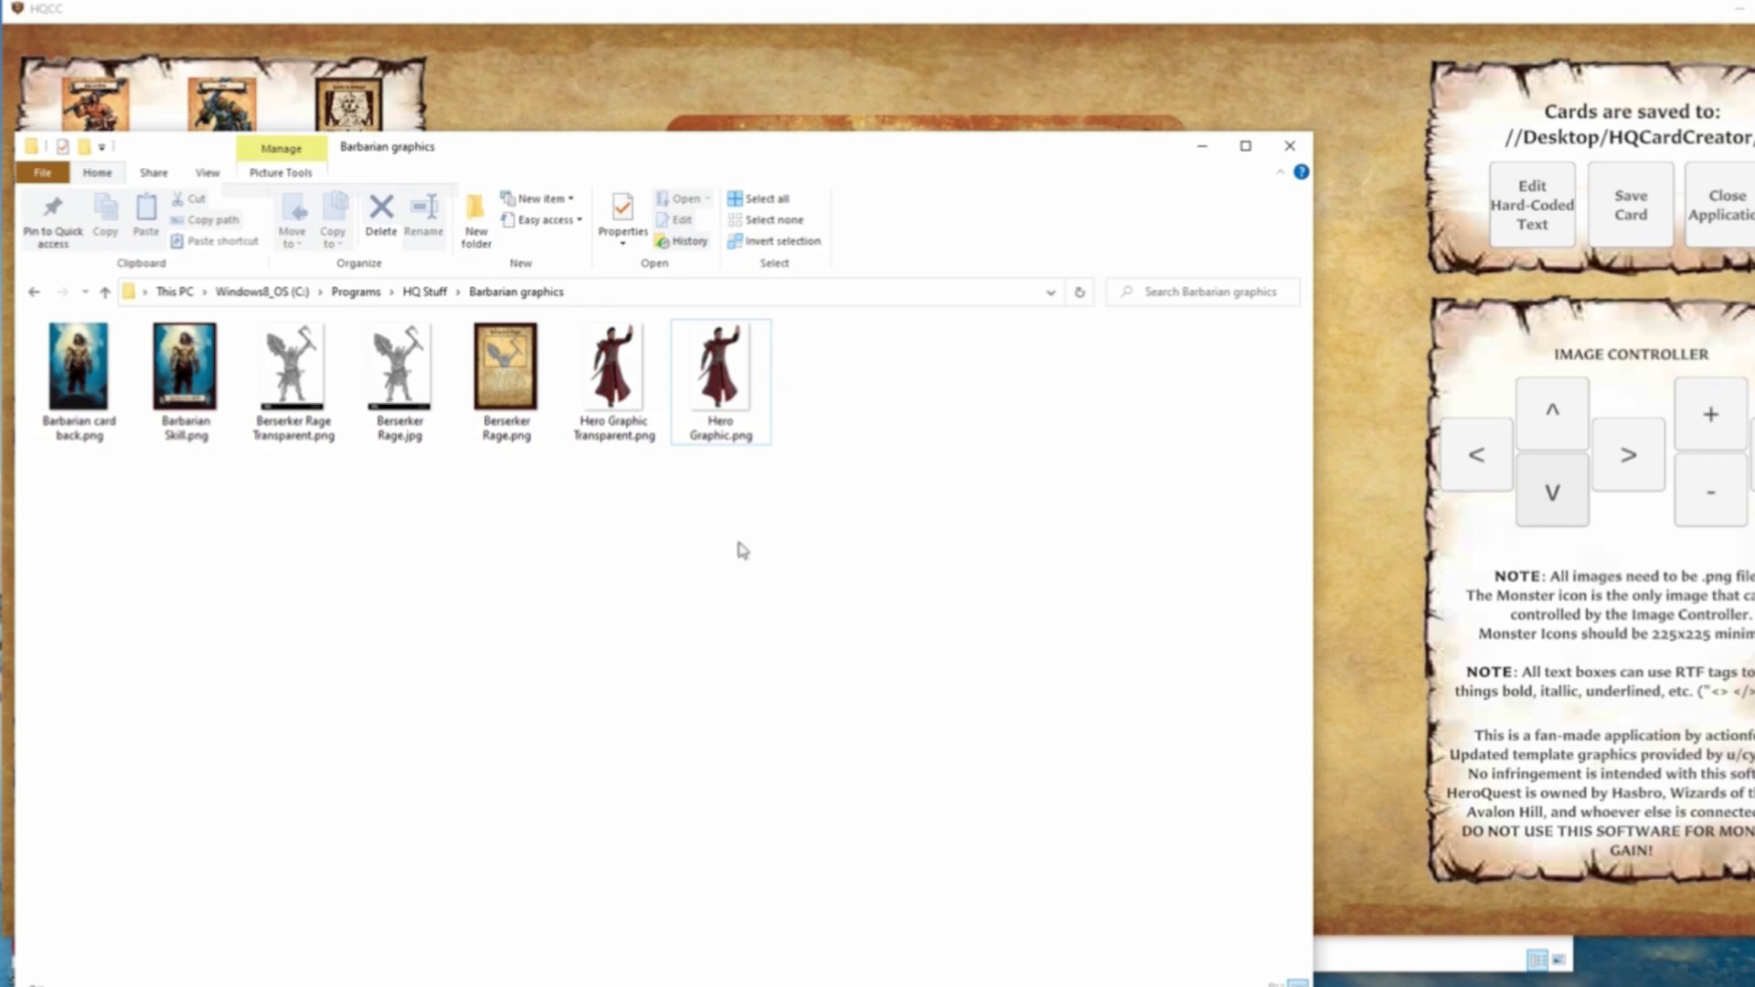
pyautogui.click(732, 393)
pyautogui.rightClick(722, 356)
pyautogui.click(787, 462)
pyautogui.click(1705, 871)
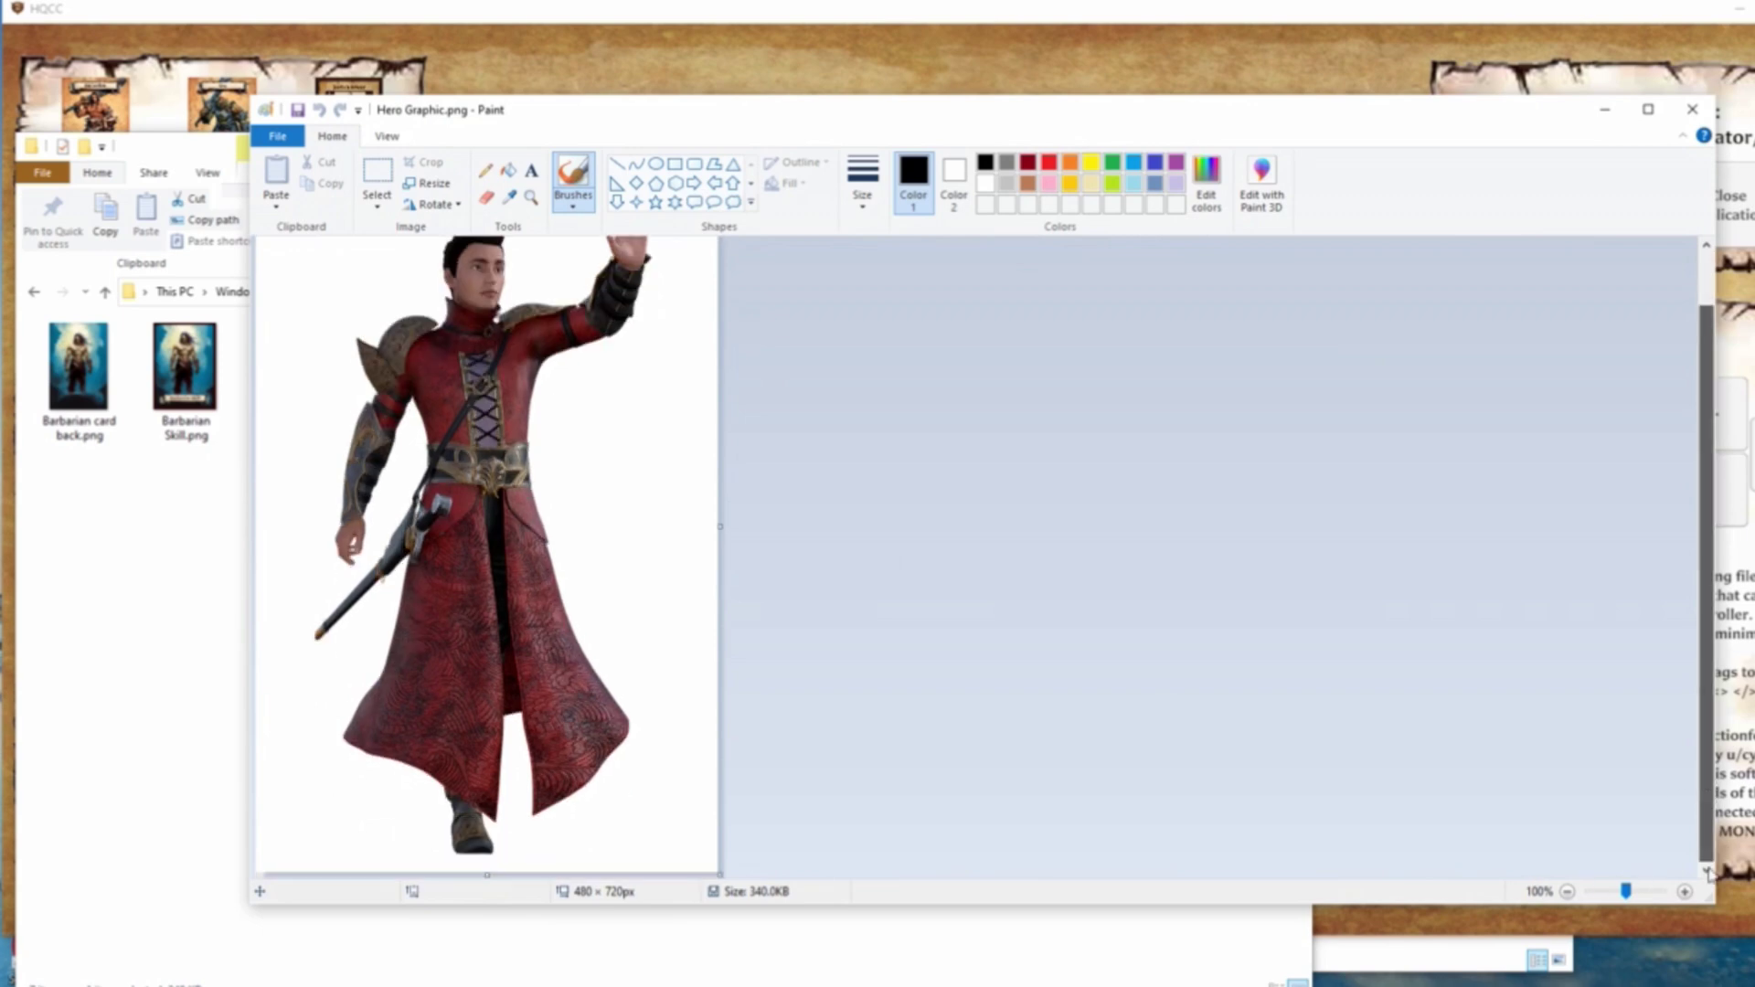
pyautogui.moveTo(492, 875); pyautogui.dragTo(536, 654)
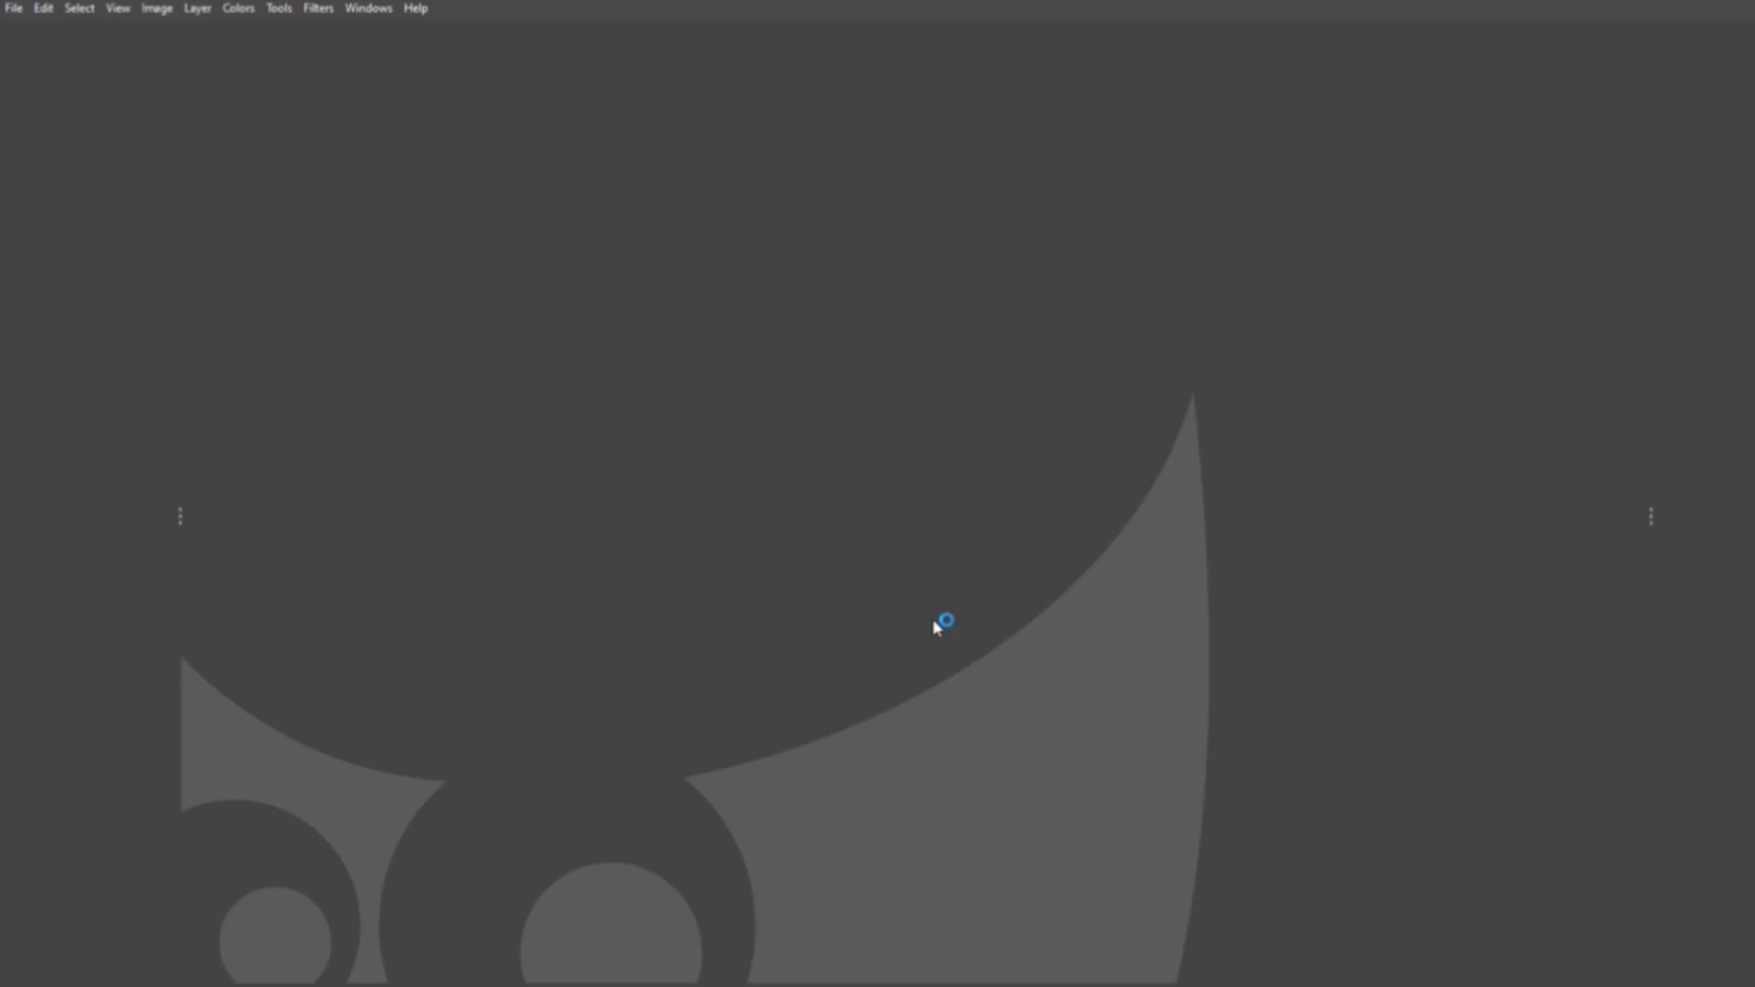
# - Open Hero Graphic.png as a layer in GIMP and delete its white background
pyautogui.click(14, 8)
pyautogui.click(60, 107)
pyautogui.doubleClick(640, 319)
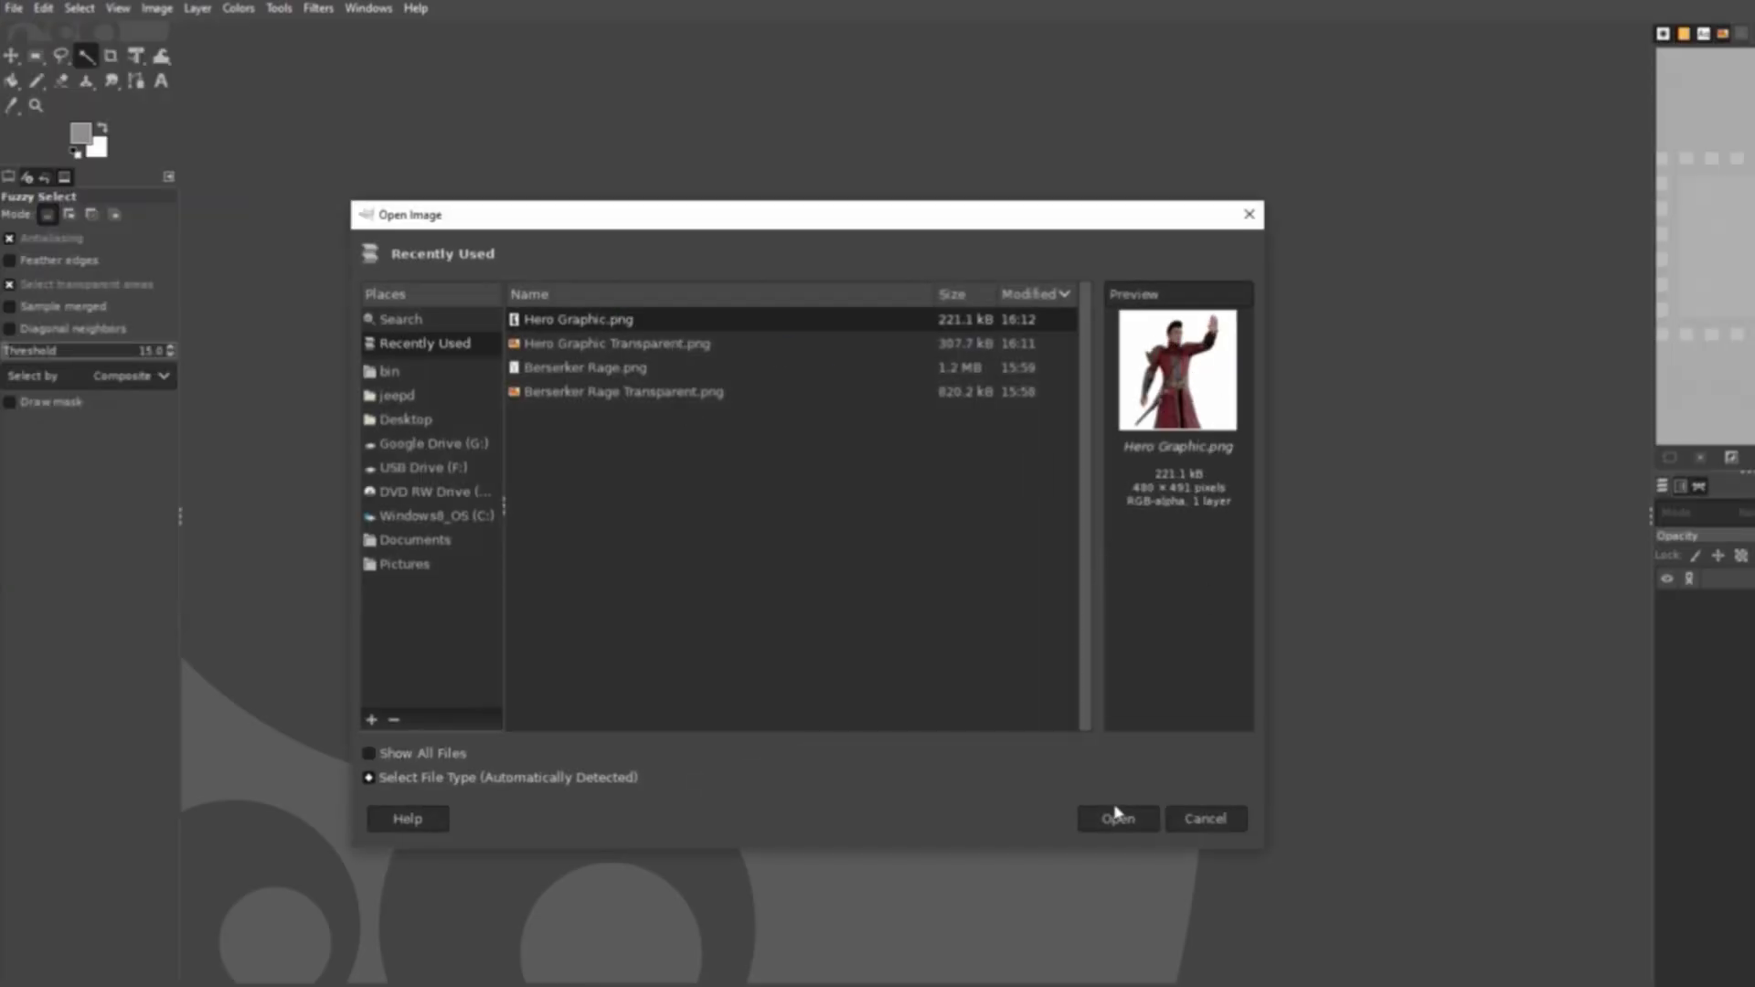
pyautogui.press('Delete')
pyautogui.click(14, 8)
# - Export over Hero Graphic Transparent.png, replacing it, then quit GIMP without saving
pyautogui.click(41, 333)
pyautogui.click(1347, 649)
pyautogui.click(1163, 447)
pyautogui.hotkey('ctrl', 'q')
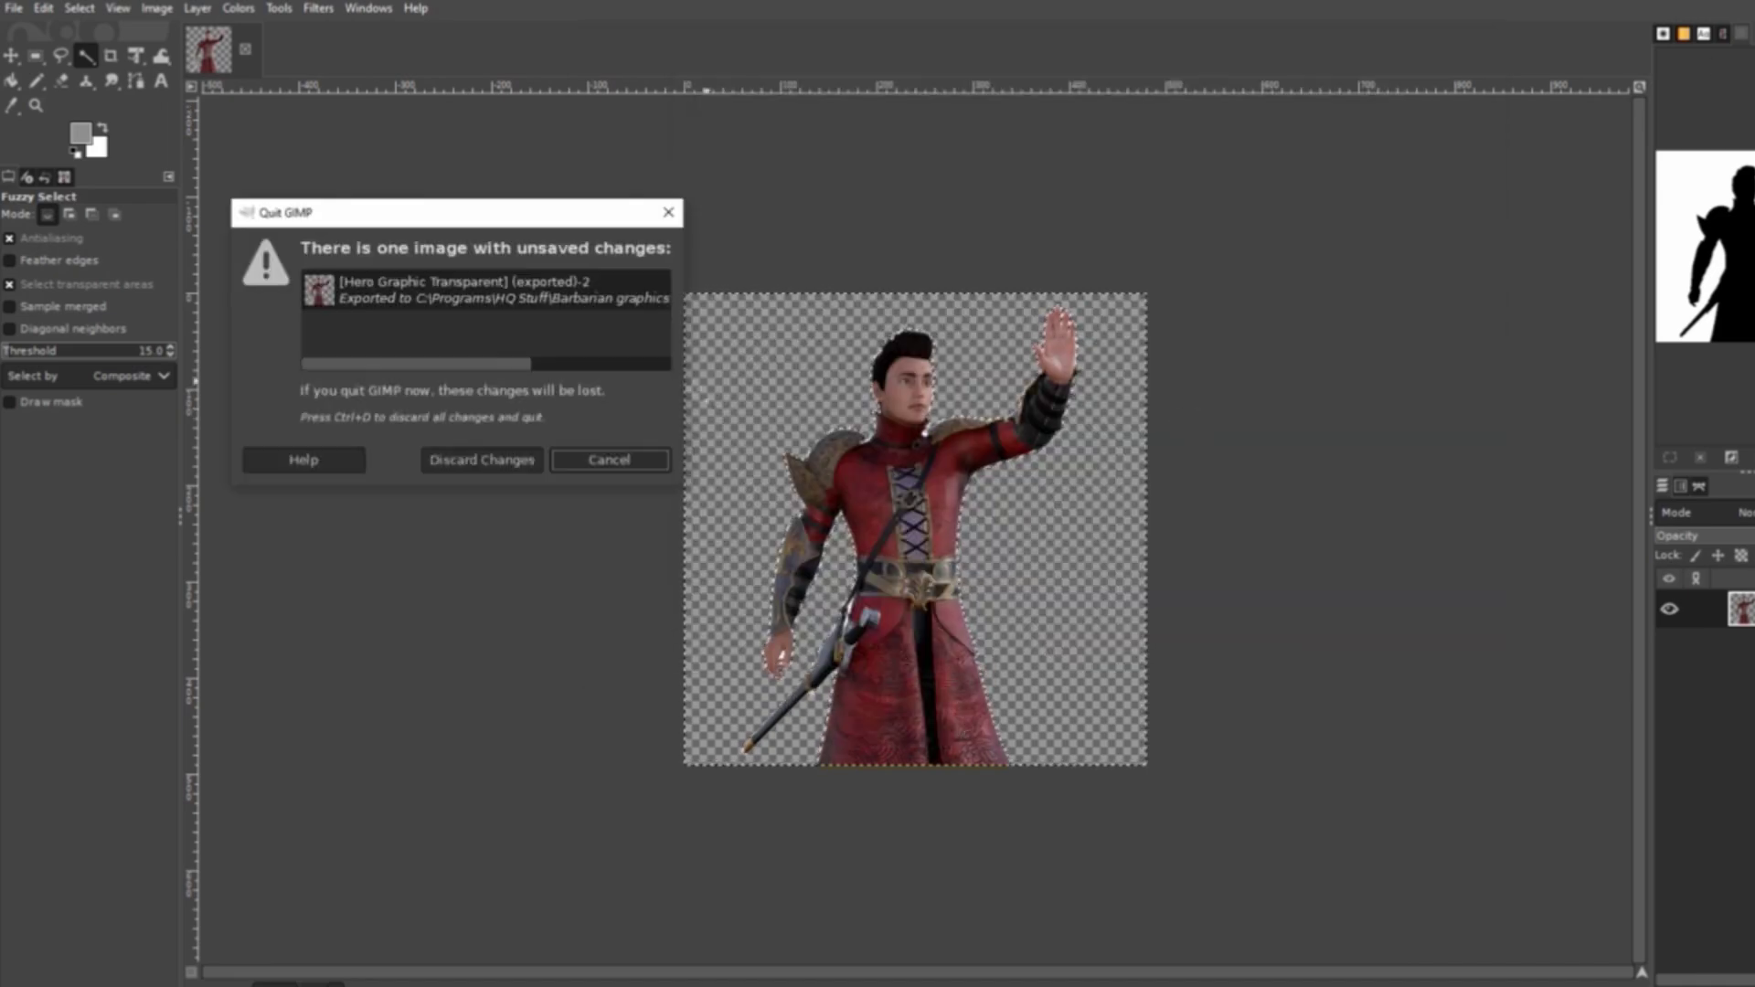
pyautogui.click(521, 460)
pyautogui.click(1333, 468)
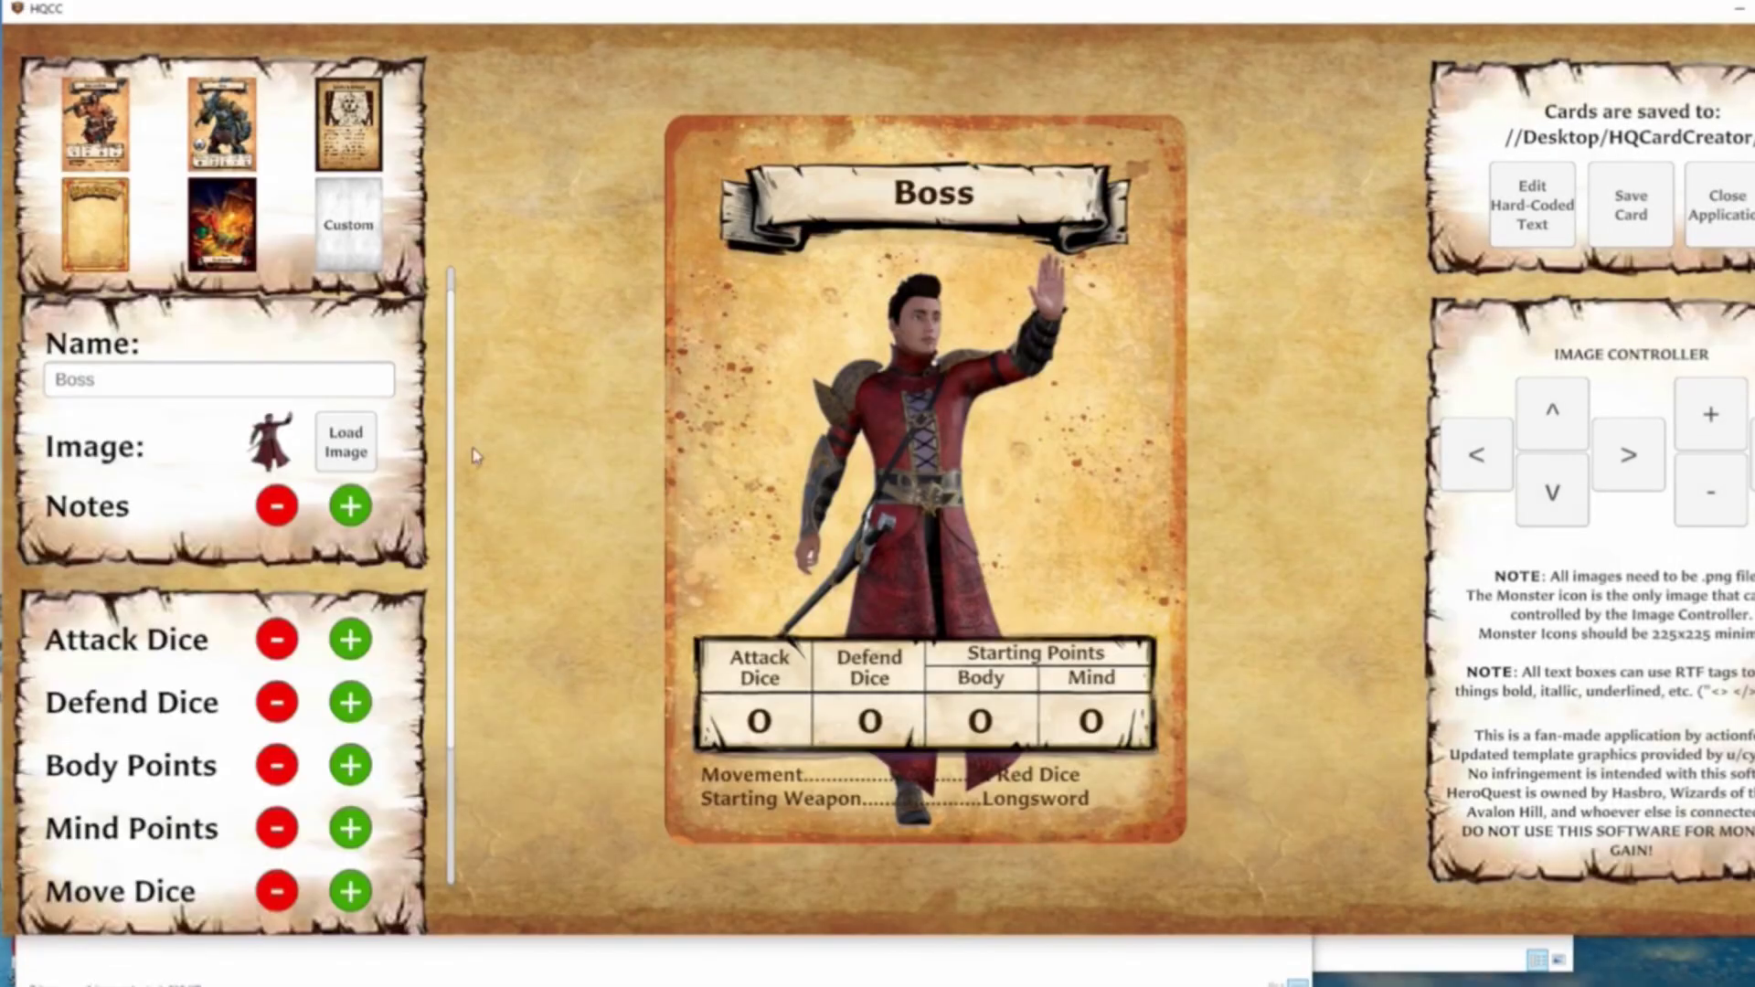
# - Load Hero Graphic Transparent.png as the Boss card's hero picture
pyautogui.click(345, 442)
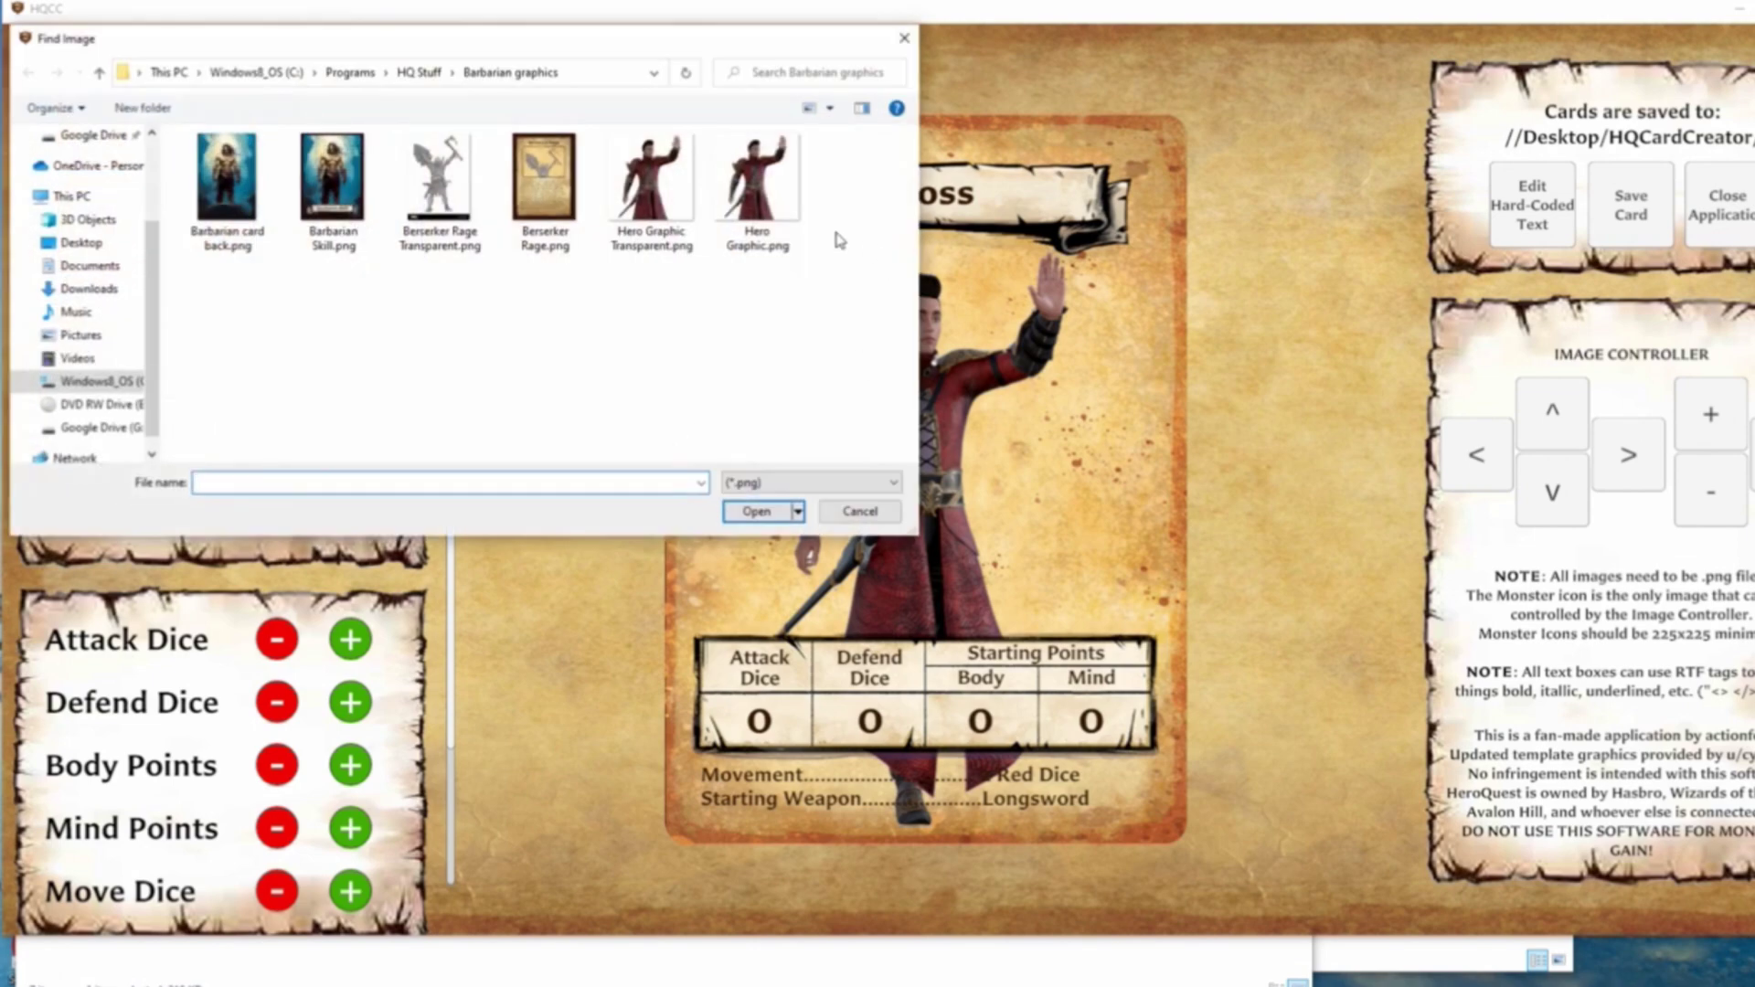
pyautogui.click(654, 197)
pyautogui.click(760, 512)
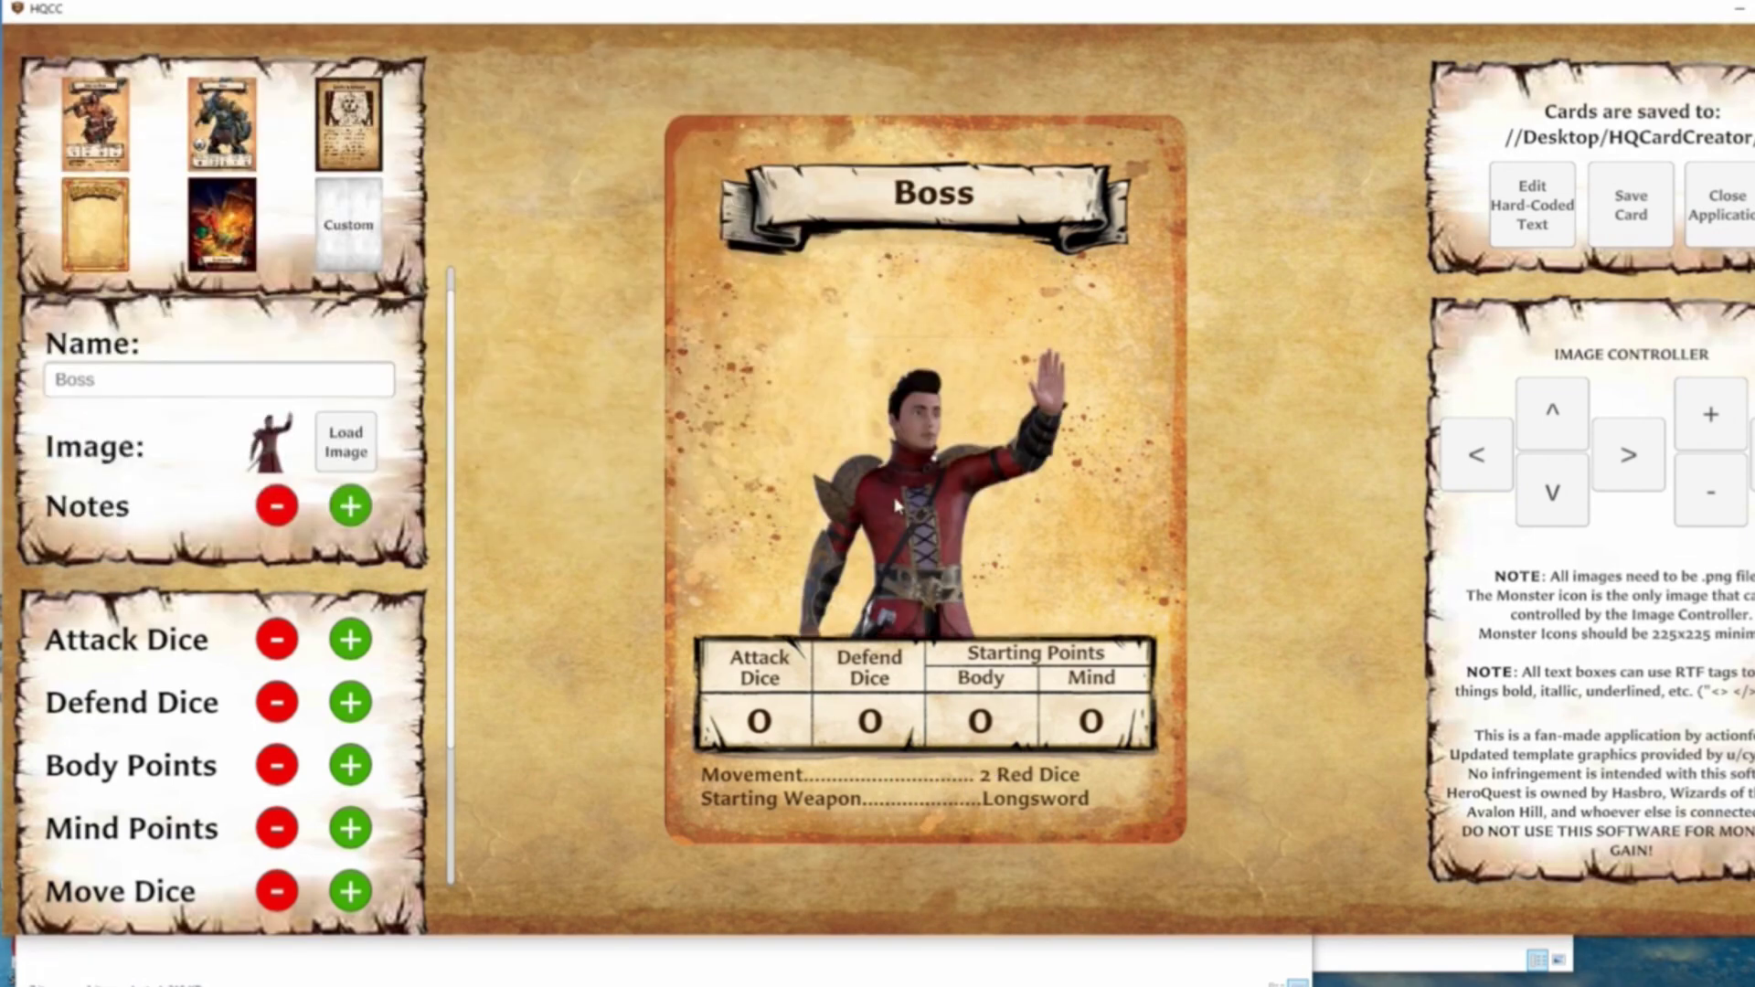
# - Shift the hero image up six steps and back down three so it sits above the stats
pyautogui.click(1551, 413)
pyautogui.click(1551, 414)
pyautogui.click(1551, 413)
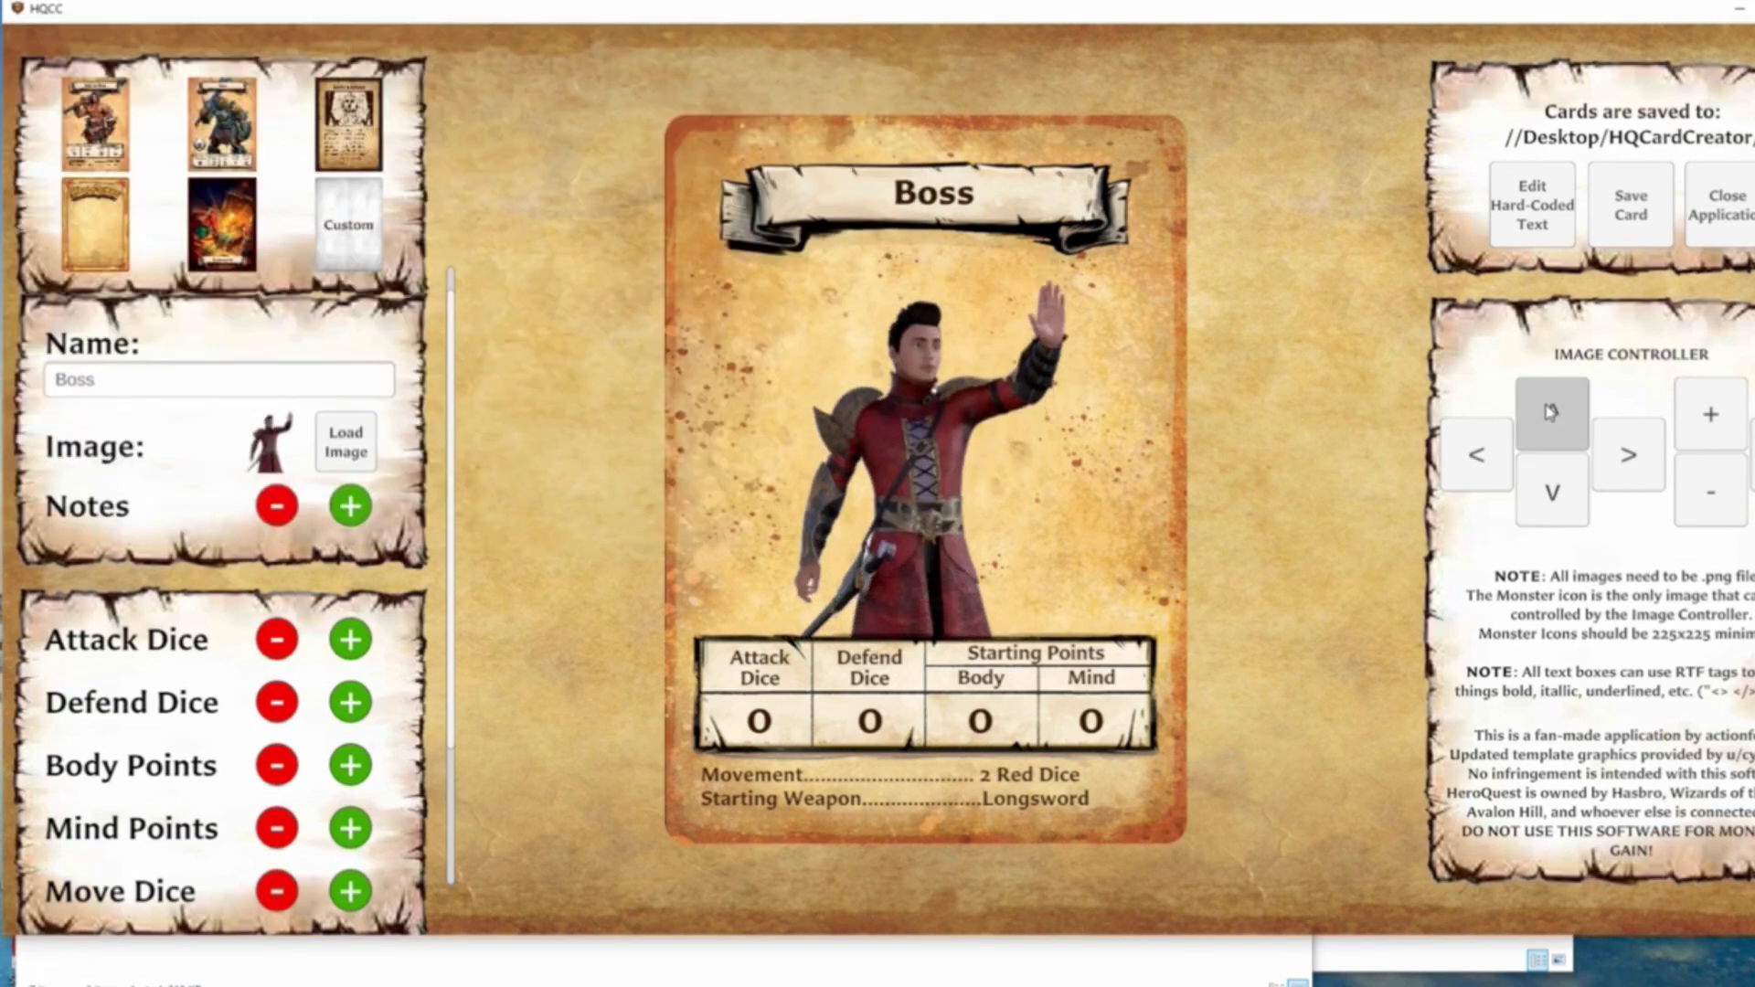
pyautogui.click(1551, 413)
pyautogui.click(1551, 413)
pyautogui.click(1551, 413)
pyautogui.click(1551, 492)
pyautogui.click(1551, 492)
pyautogui.click(1551, 492)
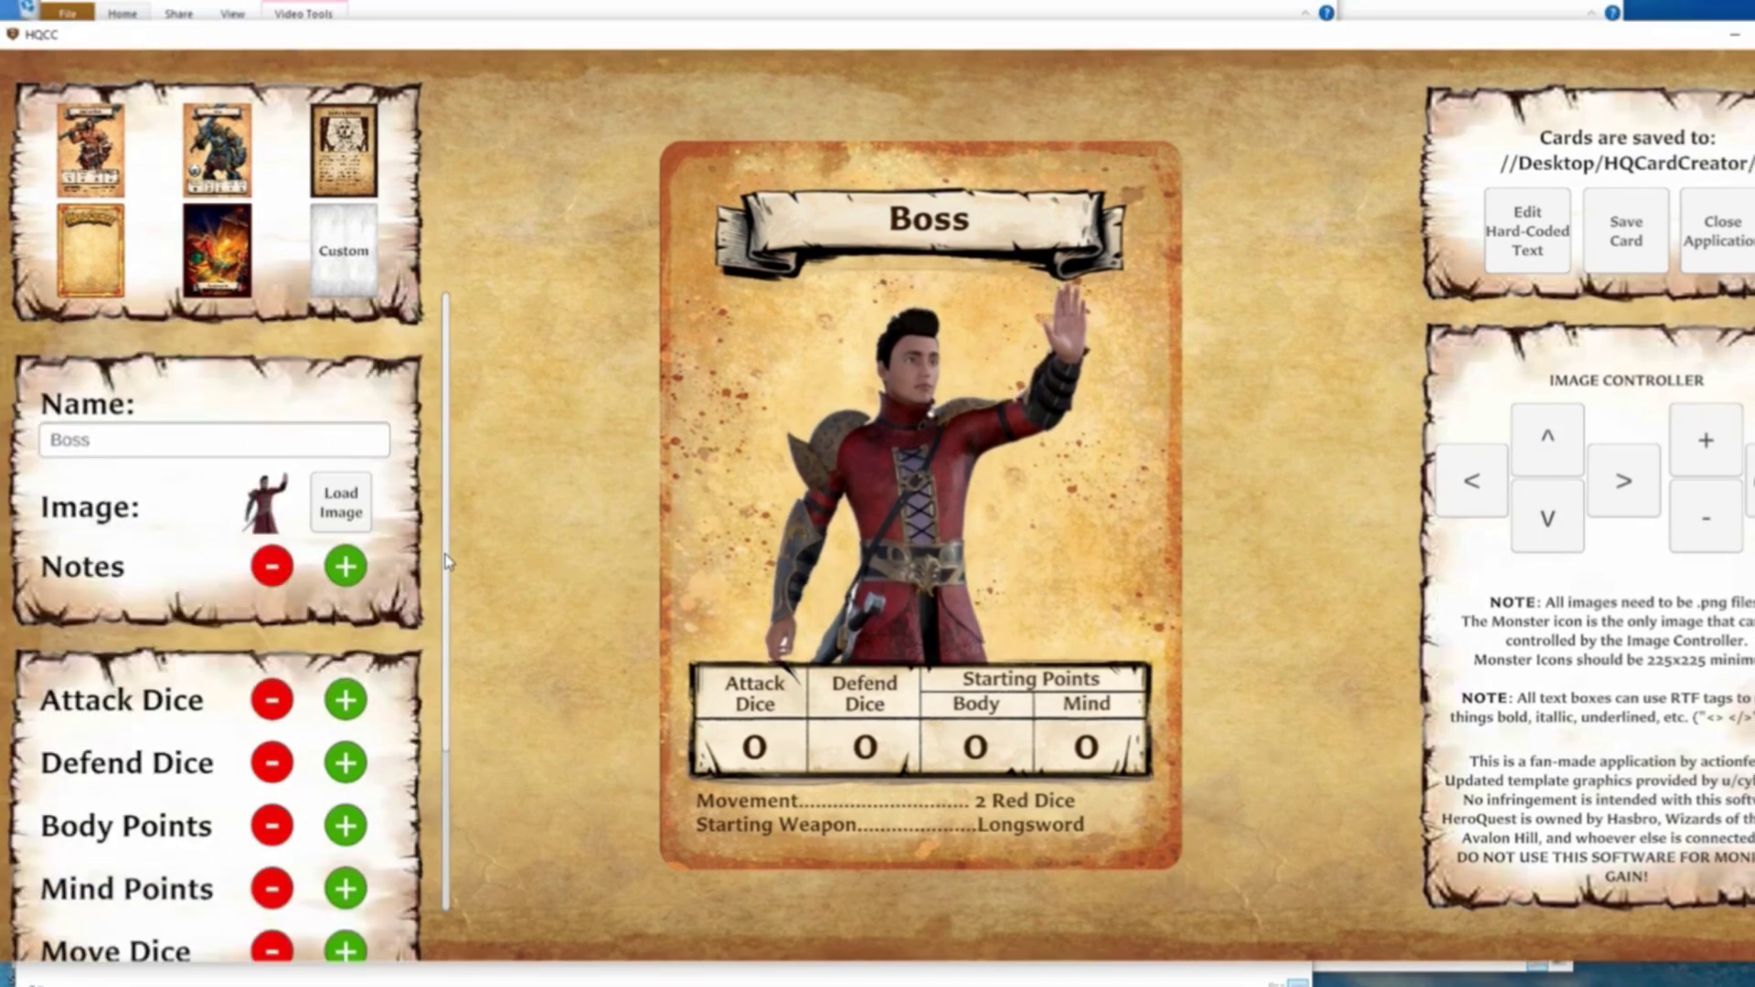
# - Raise Attack Dice to 3 and Defend Dice to 2
pyautogui.scroll(-5, 448, 680)
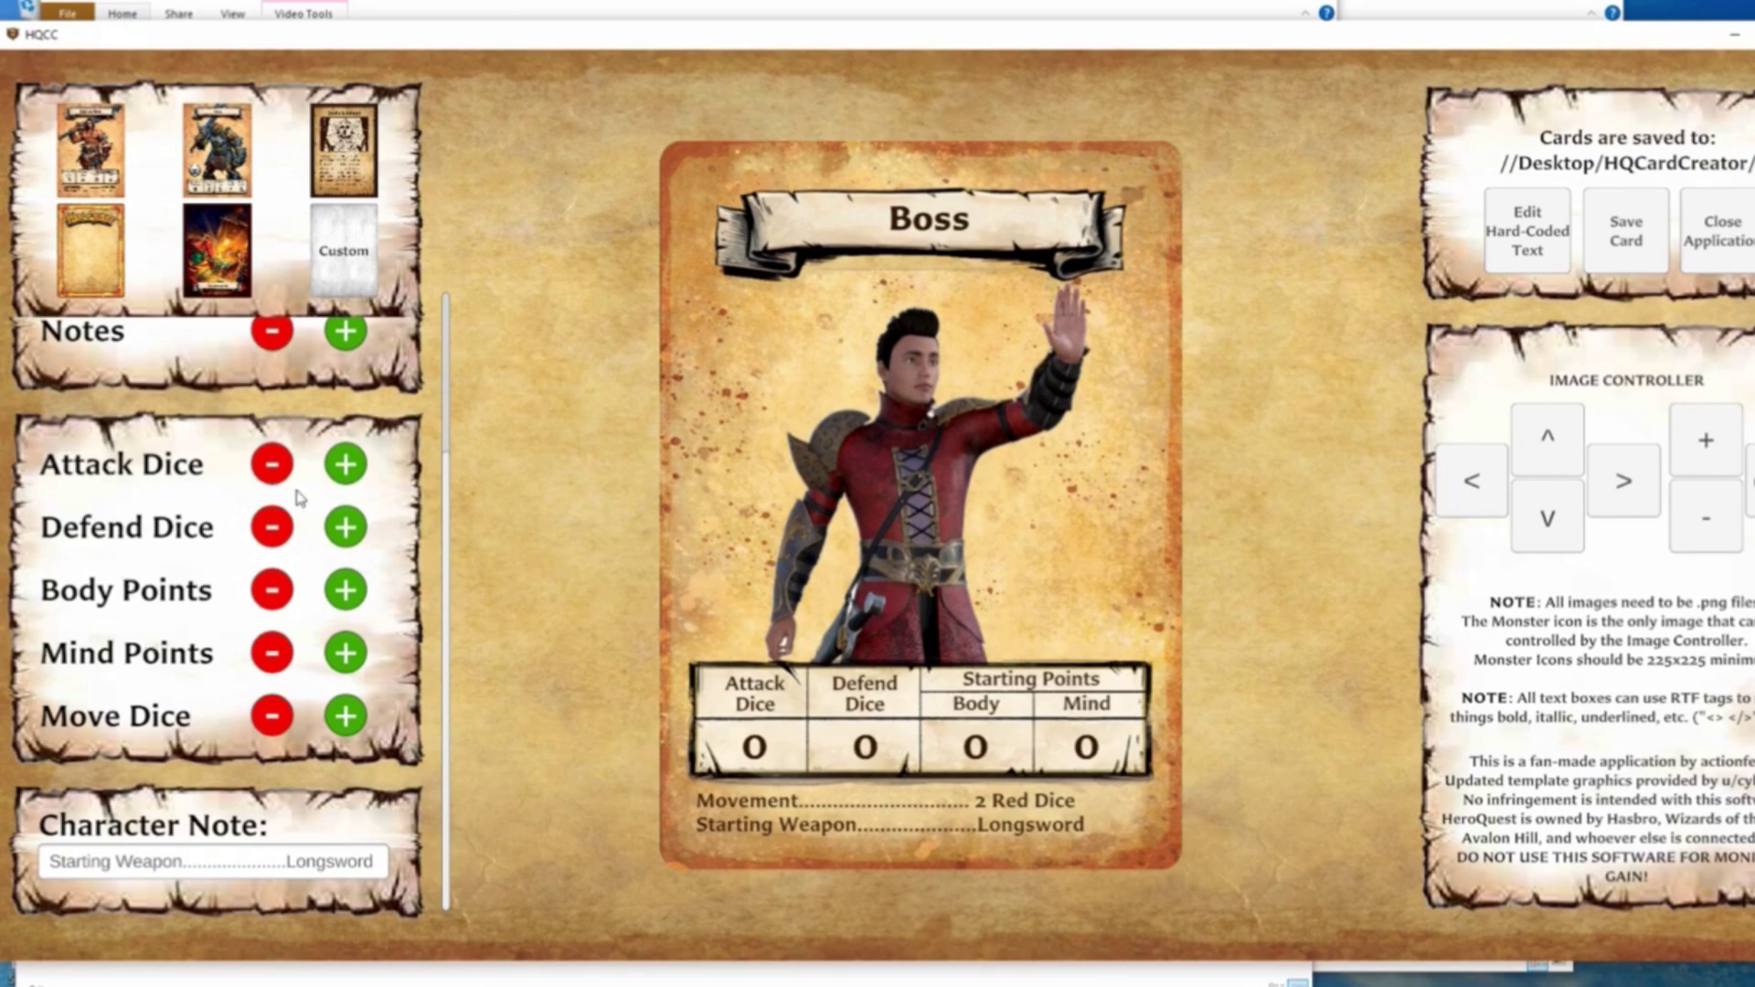
pyautogui.click(346, 464)
pyautogui.click(346, 464)
pyautogui.click(346, 464)
pyautogui.click(346, 527)
pyautogui.click(345, 526)
# - Raise Body Points to 7 and Mind Points to 3, then save the Boss card
pyautogui.click(342, 591)
pyautogui.click(341, 592)
pyautogui.click(342, 591)
pyautogui.click(342, 591)
pyautogui.click(342, 592)
pyautogui.click(342, 591)
pyautogui.click(342, 592)
pyautogui.click(345, 653)
pyautogui.click(346, 652)
pyautogui.click(345, 653)
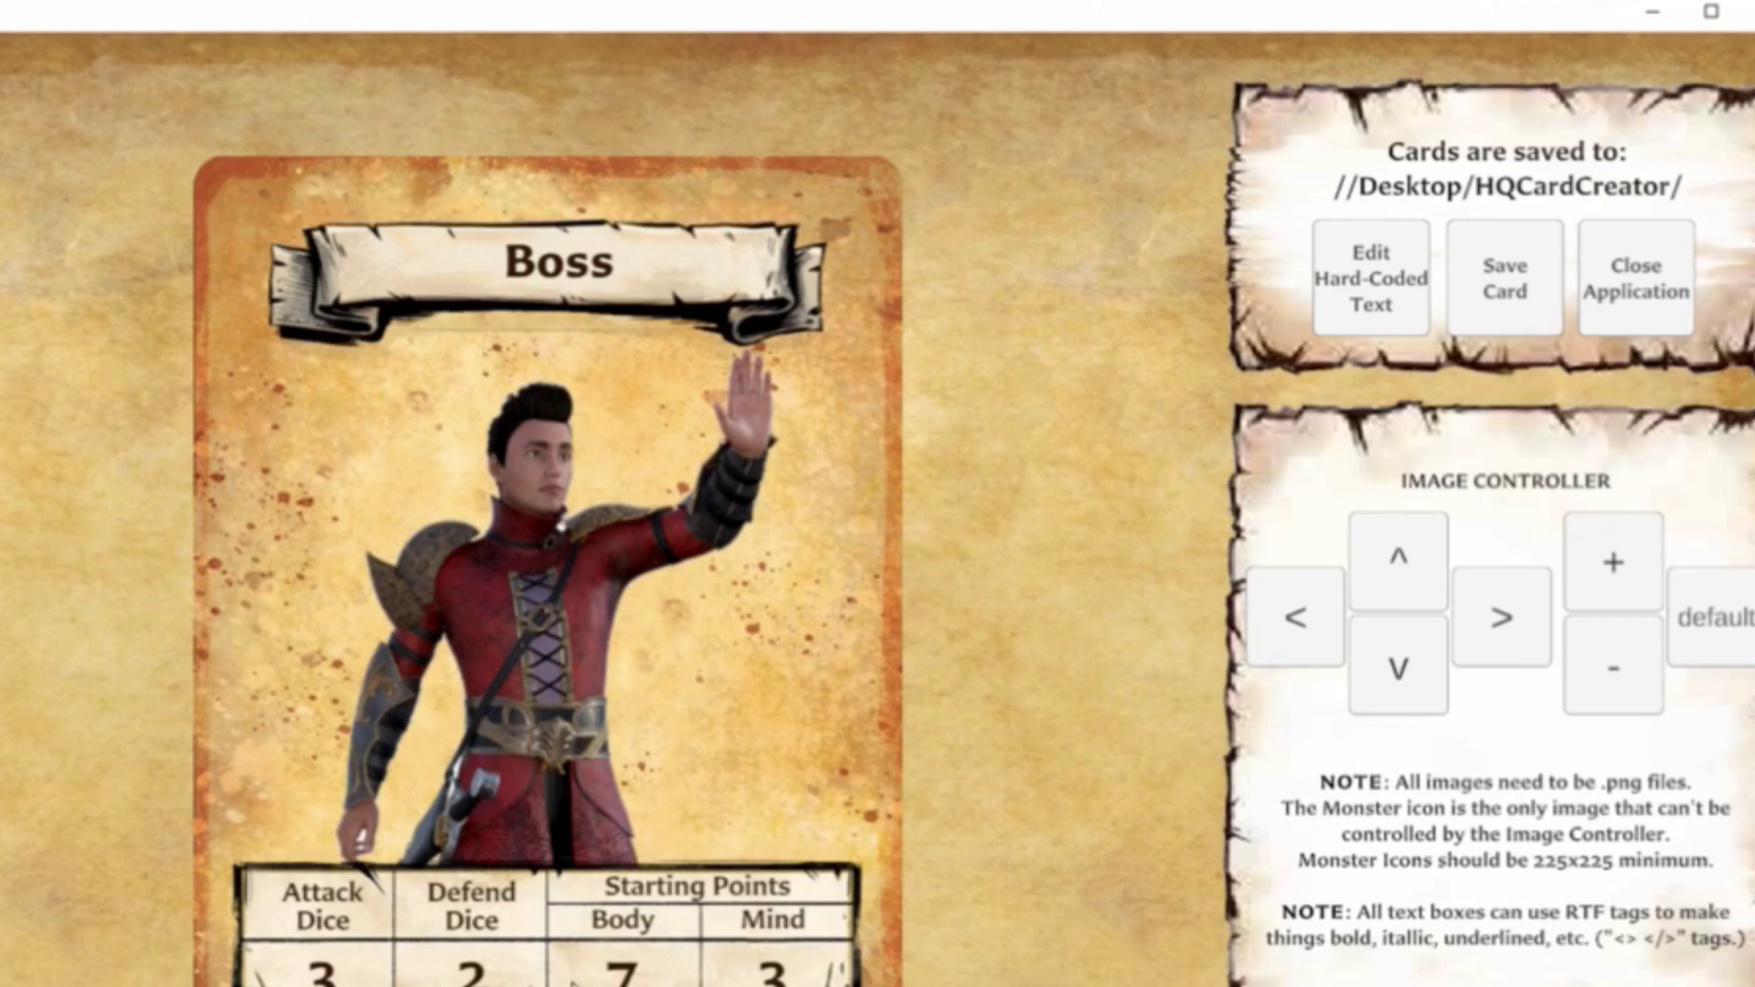
pyautogui.click(1509, 280)
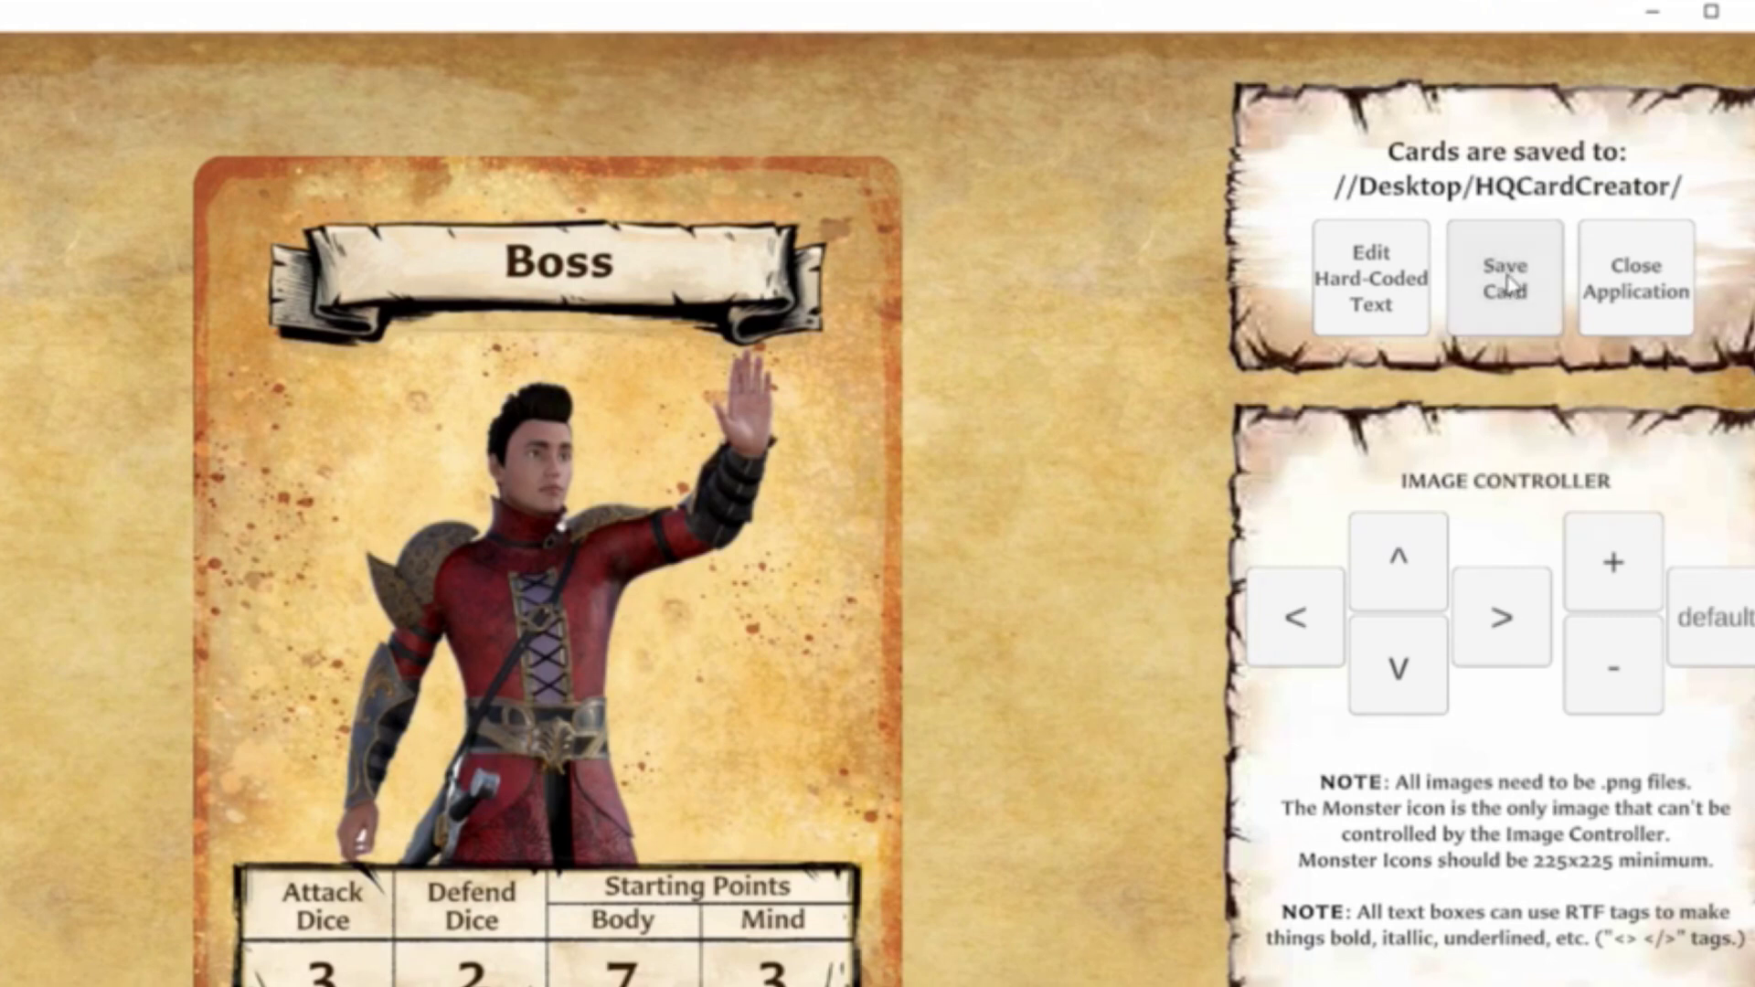